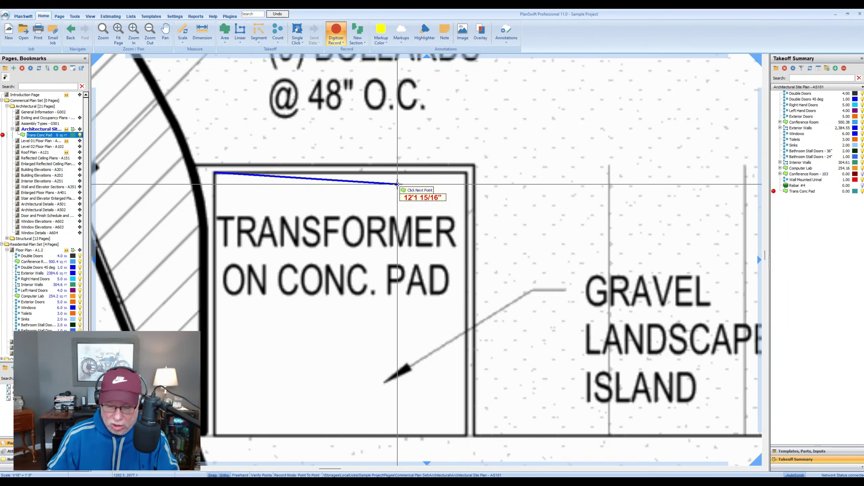
- Trace the remaining three corners of the transformer concrete pad to finish its area takeoff of about 293 sq ft
click(467, 173)
scroll(468, 174, down, 1)
scroll(476, 349, up, 2)
click(477, 350)
scroll(476, 350, down, 3)
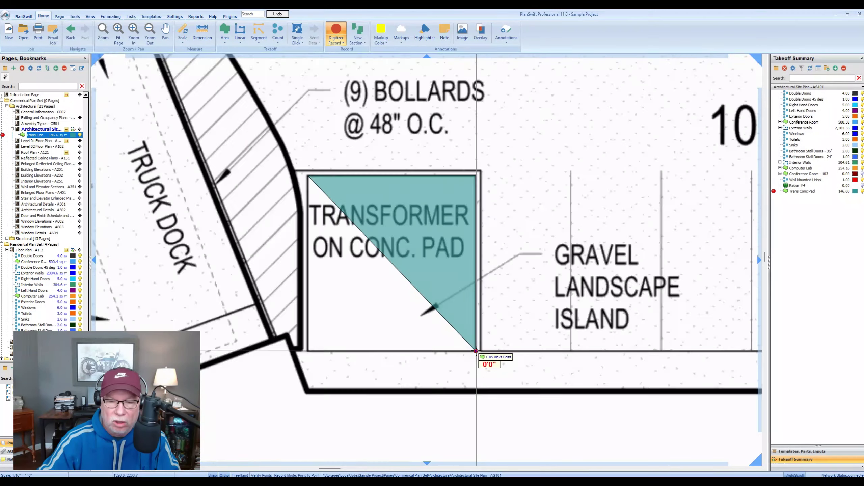
scroll(381, 356, up, 3)
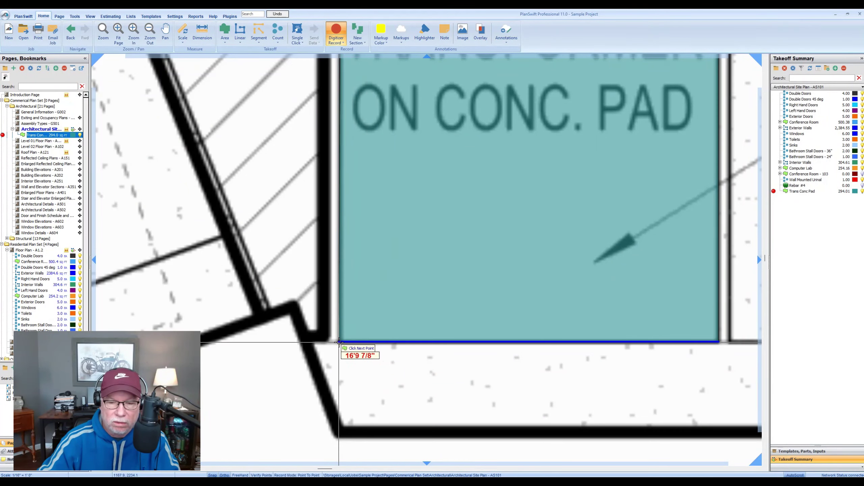
double_click(341, 341)
scroll(424, 317, down, 3)
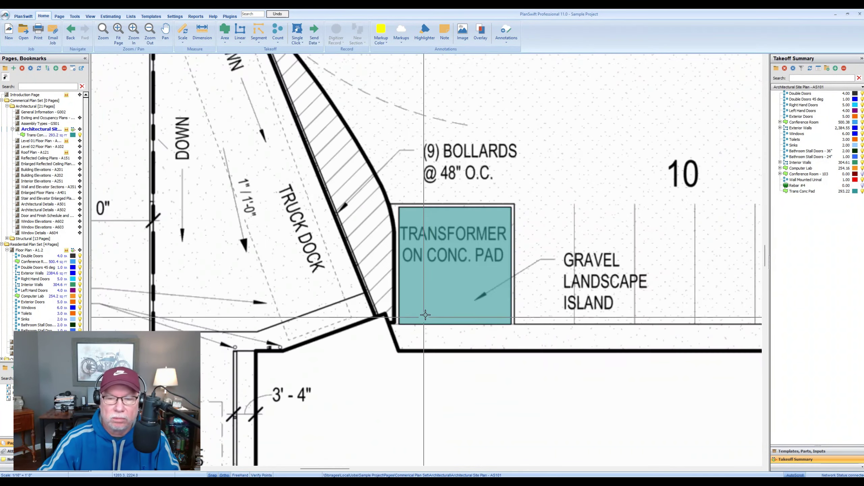
- Check the area, linear total and point count of the traced transformer pad section
click(445, 280)
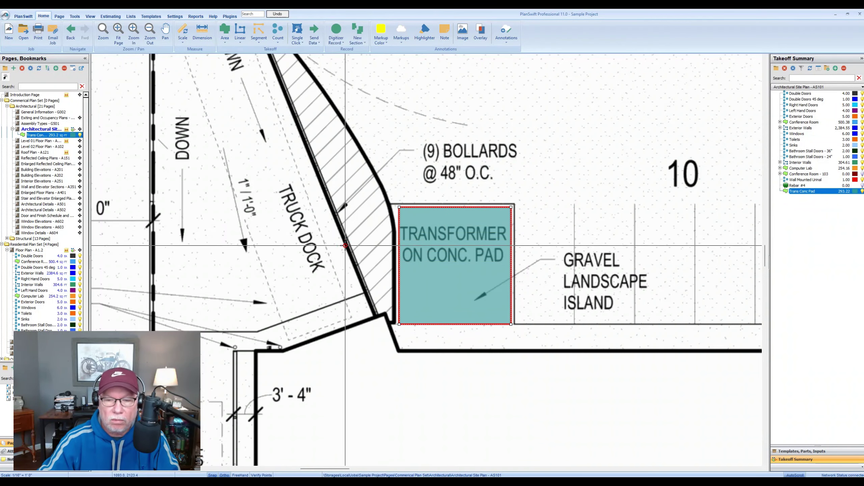
key(Escape)
mouse_move(452, 257)
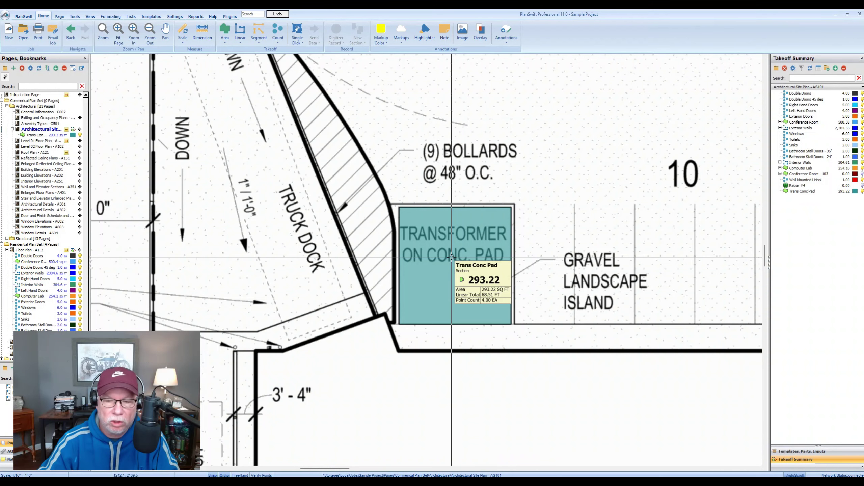
click(452, 257)
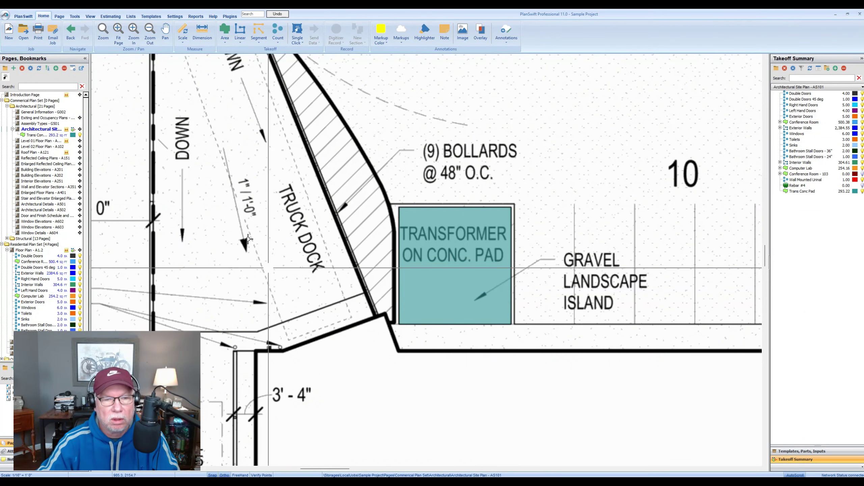
- In the estimate, set the Trans Conc Pad quantity formula to RoundUp([Takeoff])
click(111, 16)
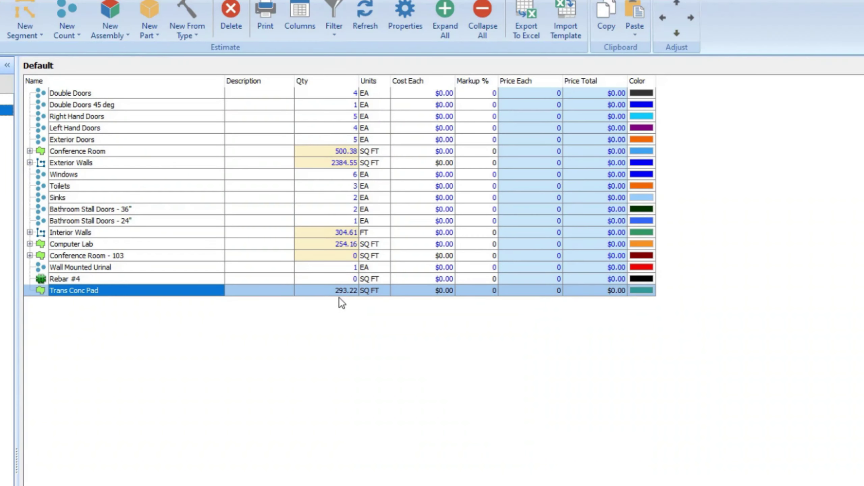
double_click(196, 291)
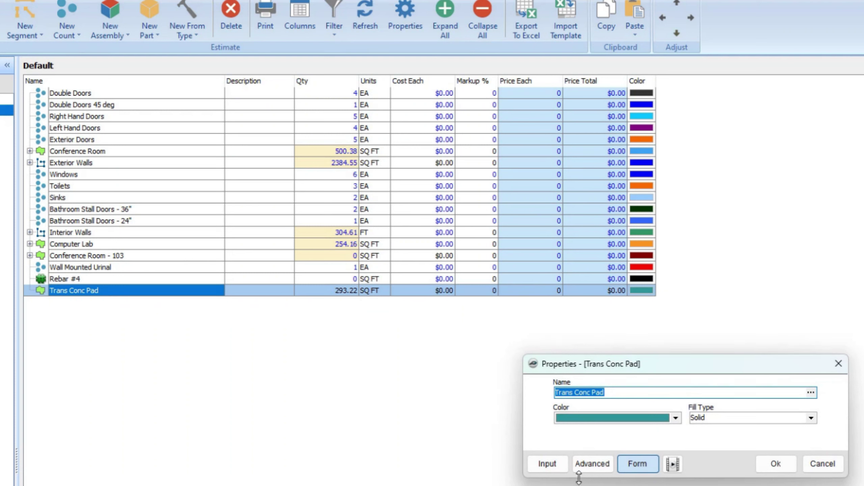
click(591, 465)
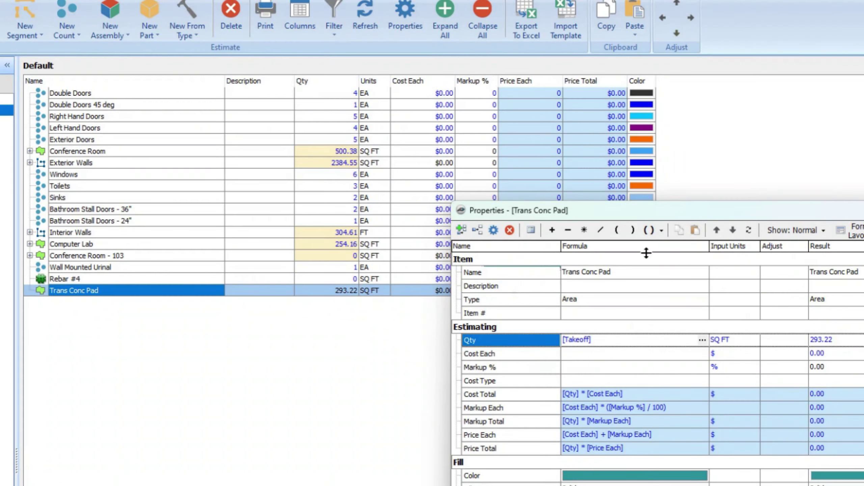
click(664, 231)
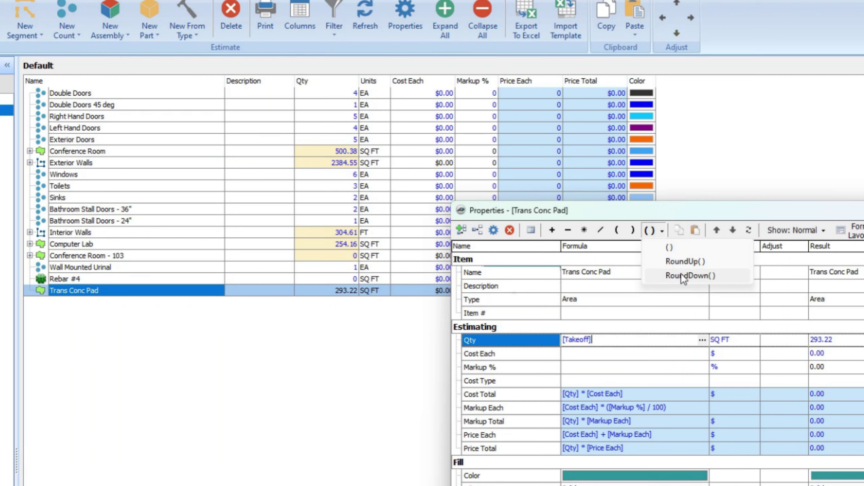
click(683, 265)
click(773, 341)
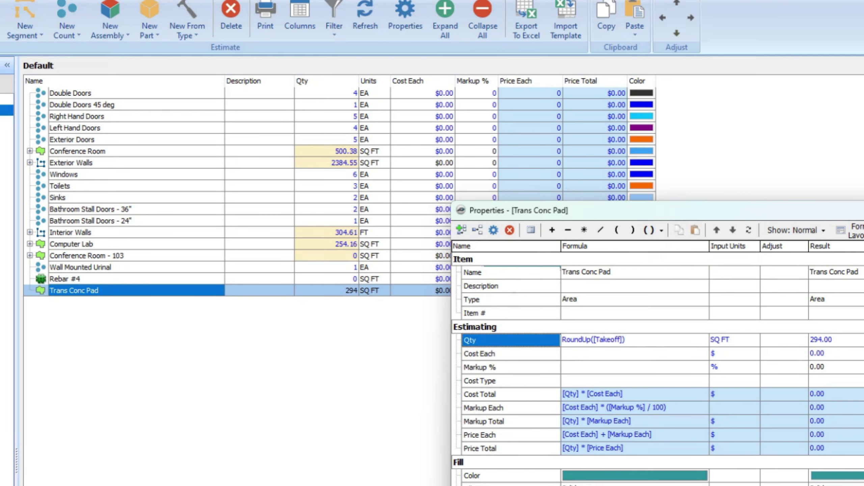
key(Escape)
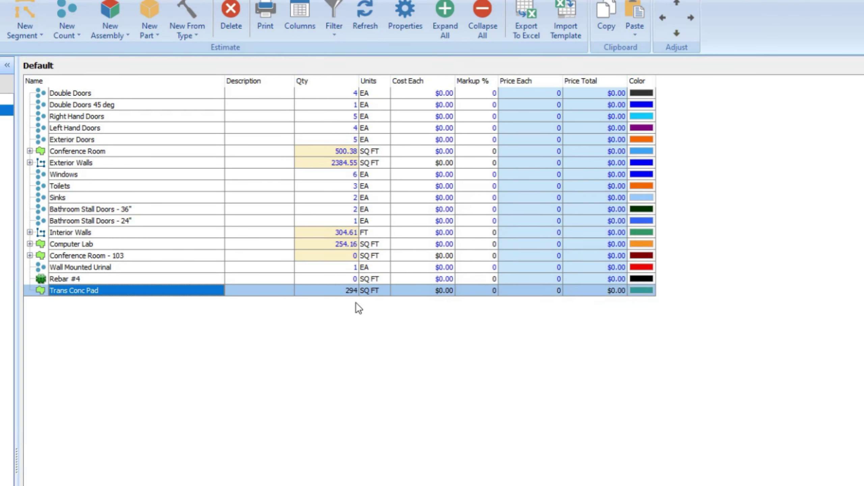
- Return to the site plan and examine the transformer pad takeoff beside the truck dock
click(43, 16)
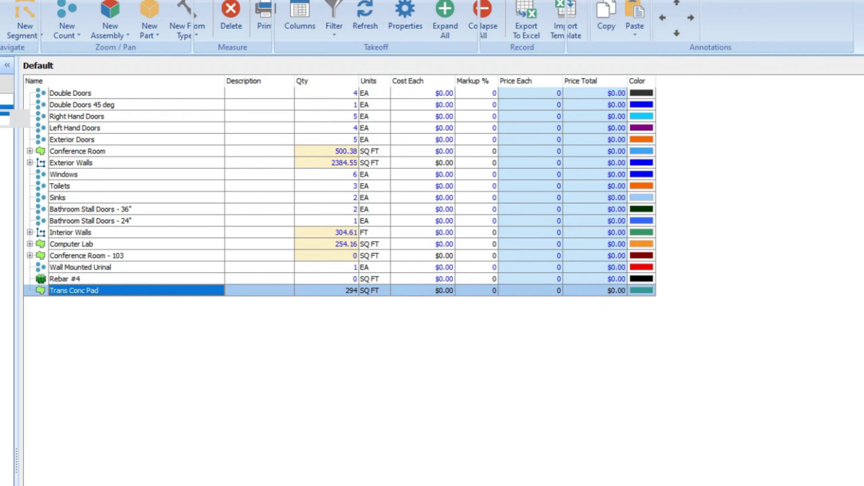
scroll(269, 245, down, 3)
click(377, 262)
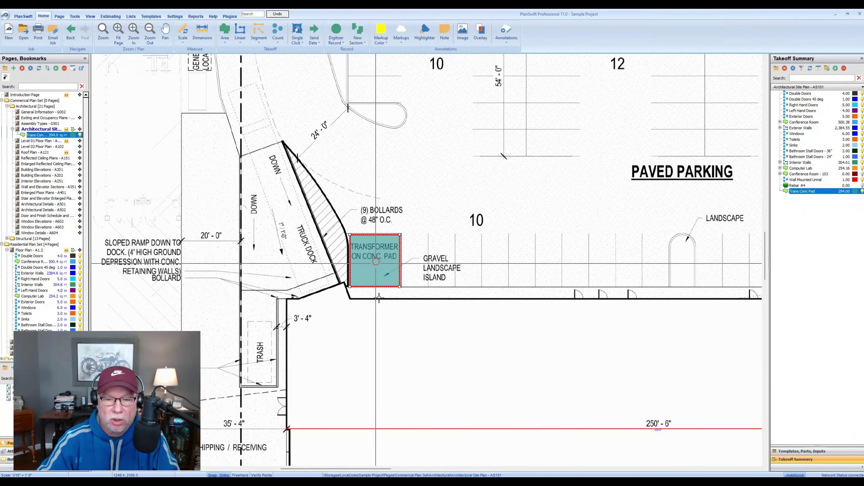
scroll(388, 349, down, 2)
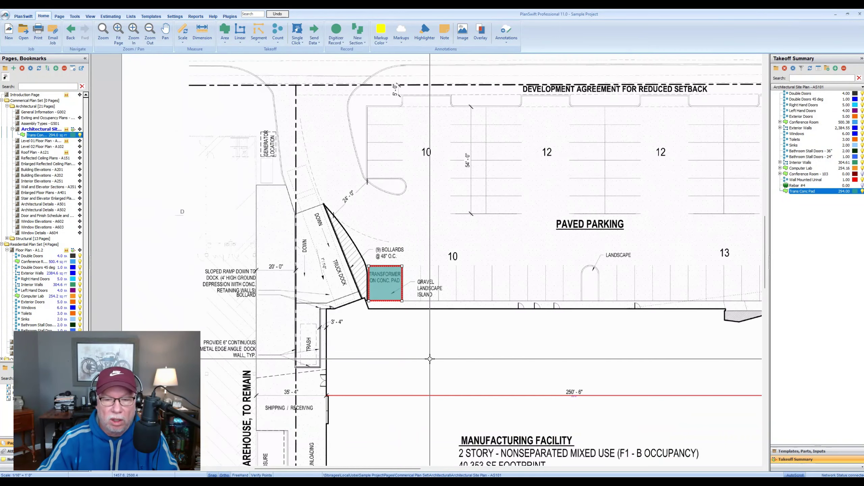
drag(427, 358, 387, 329)
key(Escape)
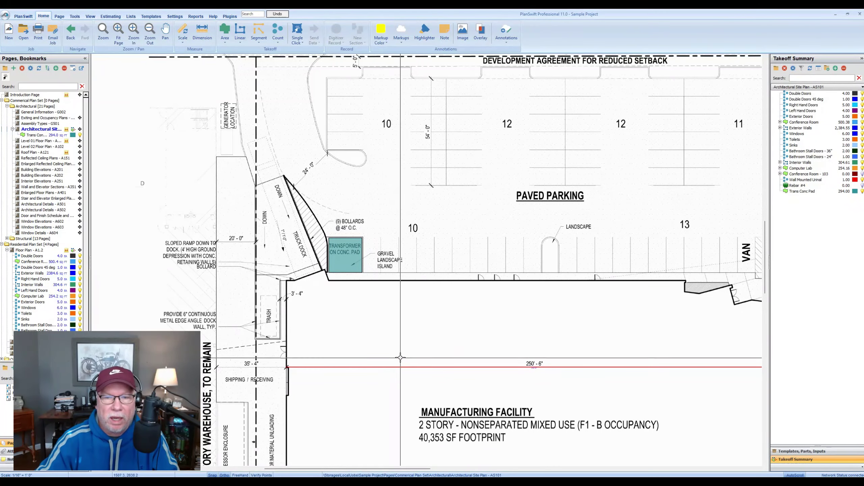
- Create a linear takeoff named Trash Wall with red as its color and a solid fill
scroll(408, 326, up, 2)
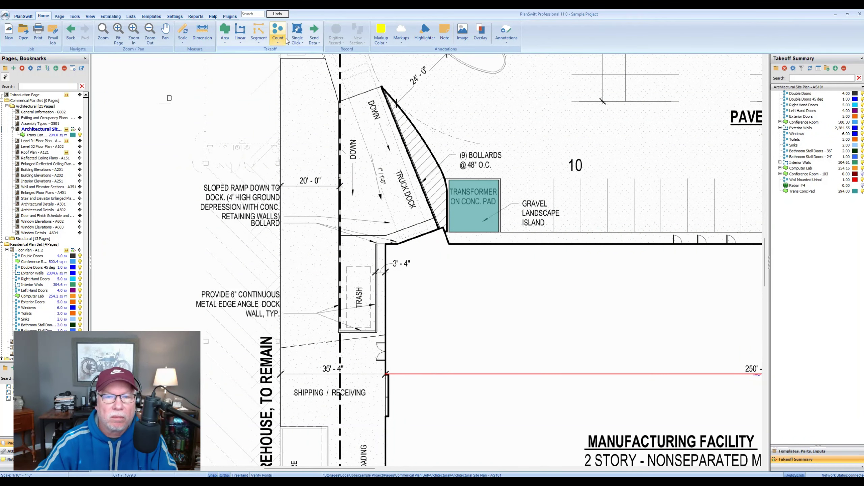
click(240, 33)
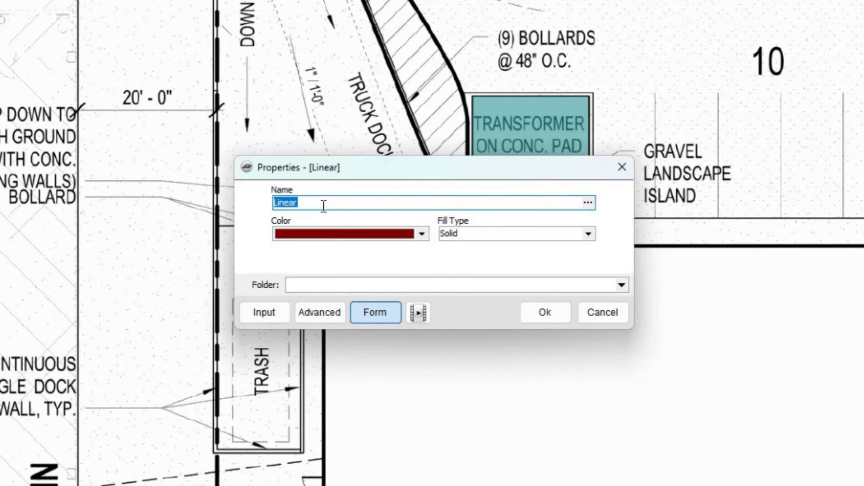
text(Trash Wall)
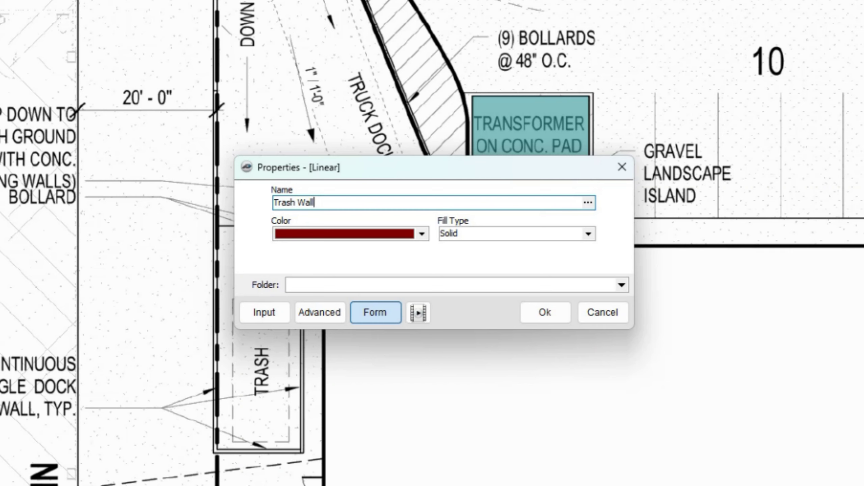
click(421, 233)
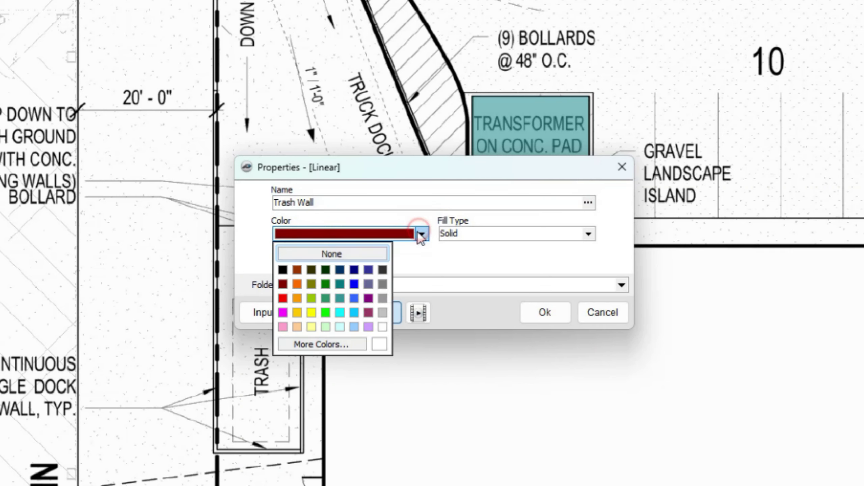
click(283, 298)
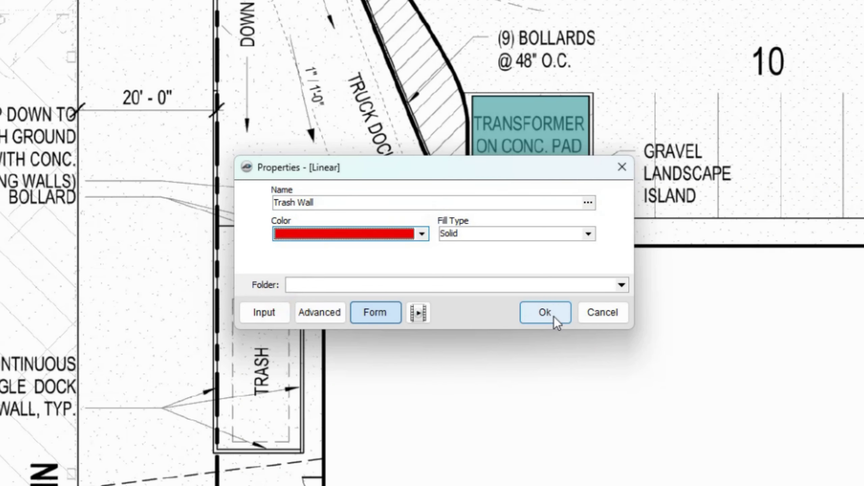
click(554, 317)
- Trace the dock wall around the trash enclosure and along the truck ramp as one Trash Wall line about 119 ft long
scroll(304, 255, up, 5)
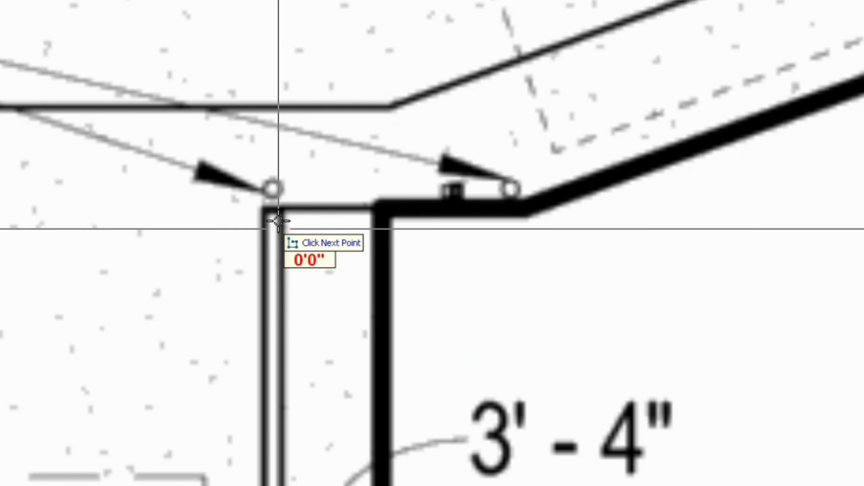
click(302, 247)
scroll(272, 210, down, 3)
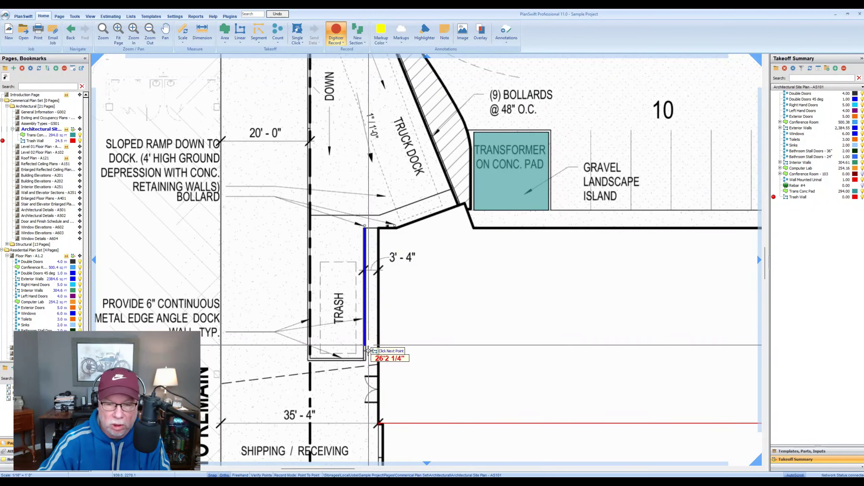
scroll(365, 359, up, 2)
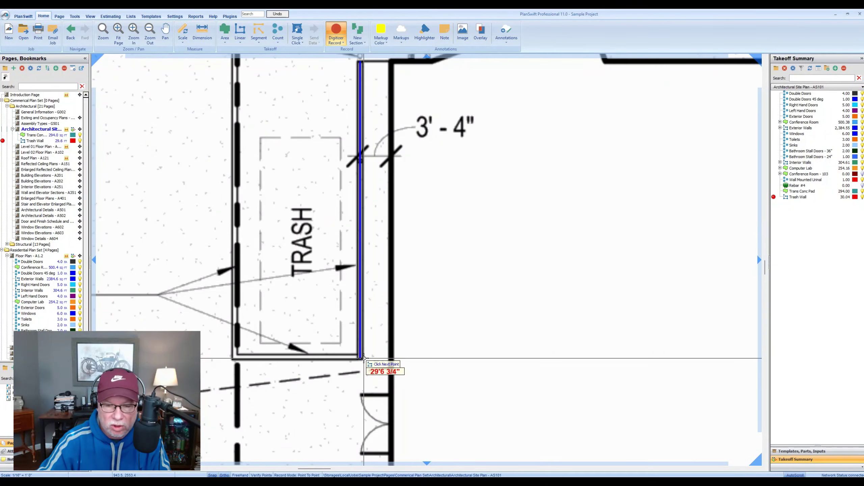
click(361, 357)
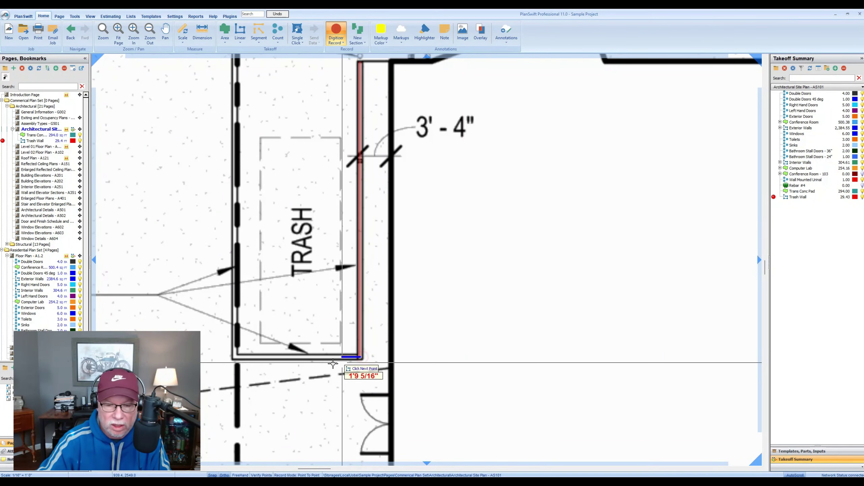
click(232, 358)
scroll(233, 358, down, 3)
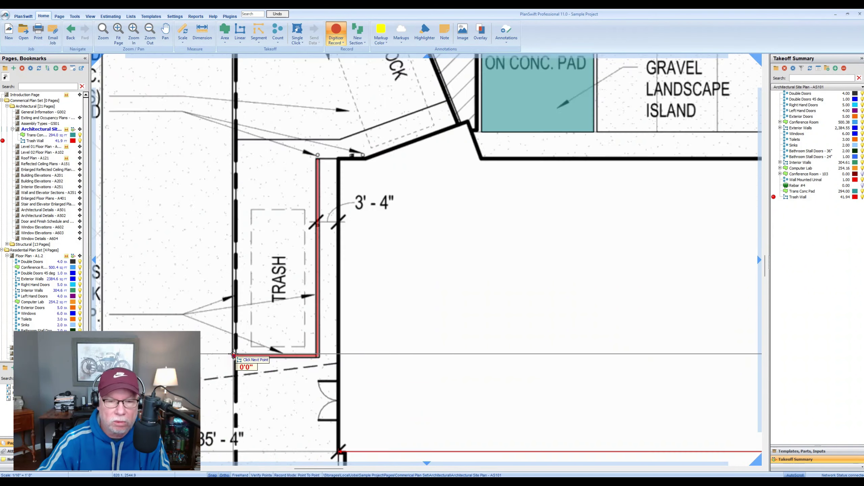
click(236, 131)
scroll(236, 130, up, 3)
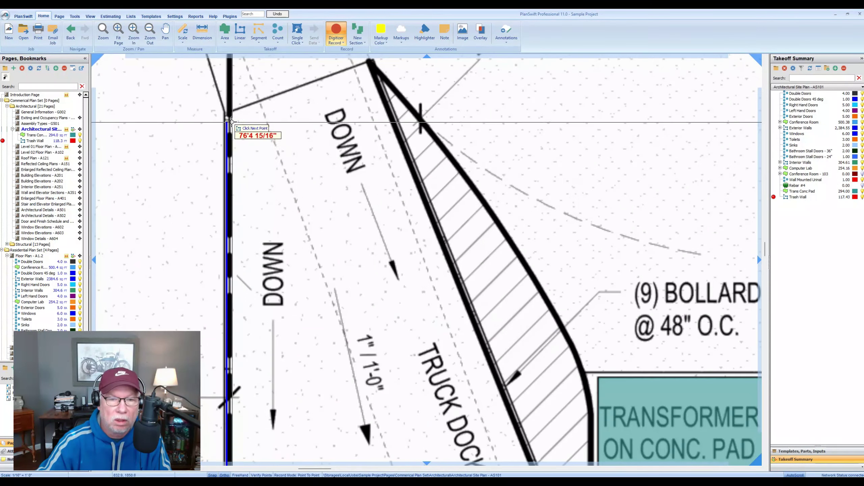
scroll(230, 115, down, 3)
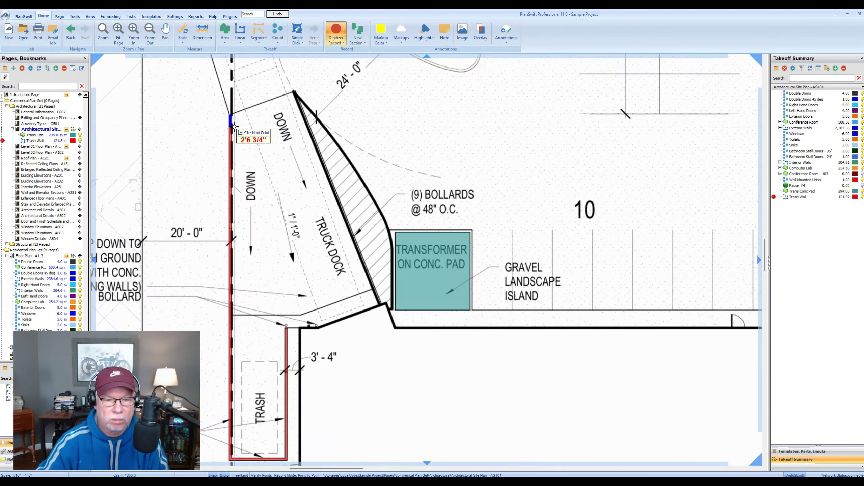
key(Escape)
scroll(282, 191, down, 3)
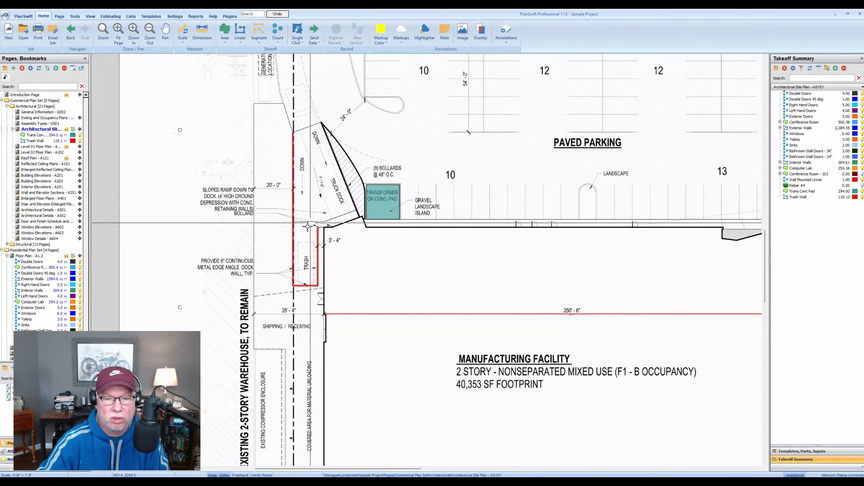
- Check the traced wall line around the trash enclosure and change the Trash Wall takeoff's color to blue
scroll(277, 230, up, 2)
scroll(294, 233, up, 2)
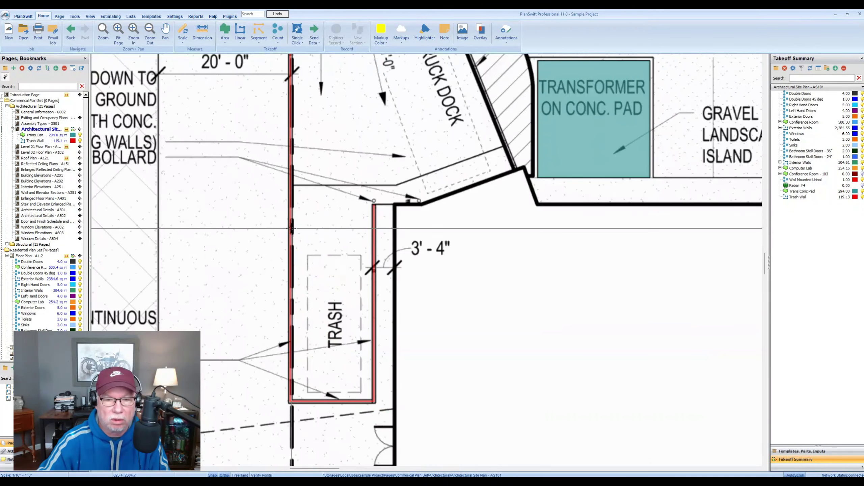
click(293, 232)
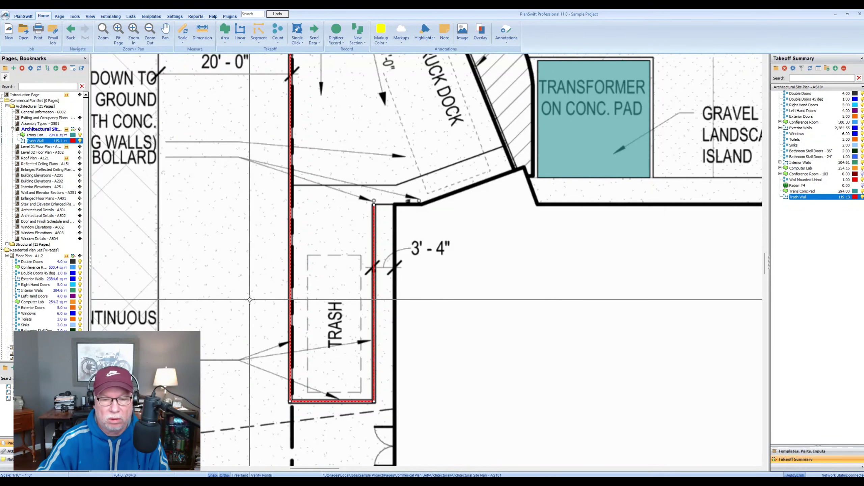
scroll(250, 299, down, 1)
scroll(250, 299, down, 1)
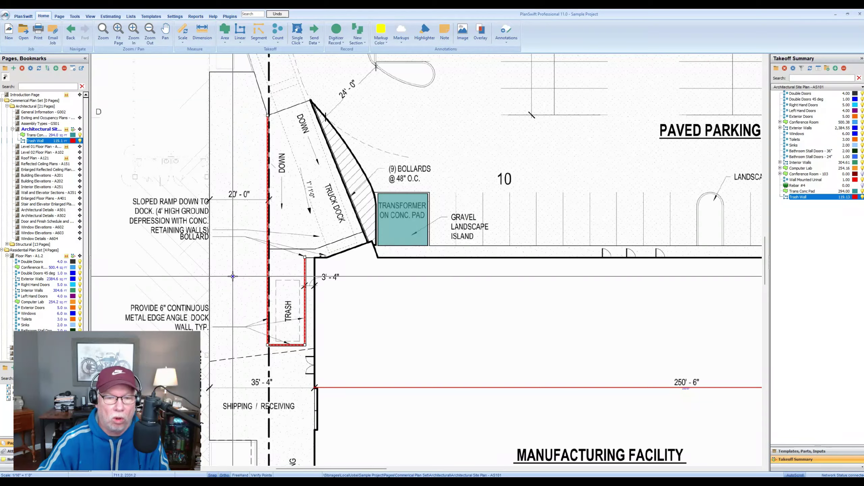
drag(233, 276, 247, 276)
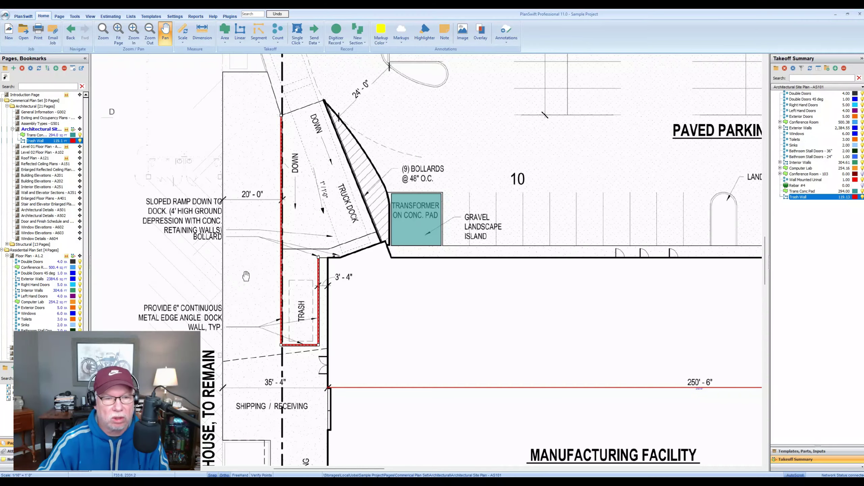
click(73, 141)
click(106, 157)
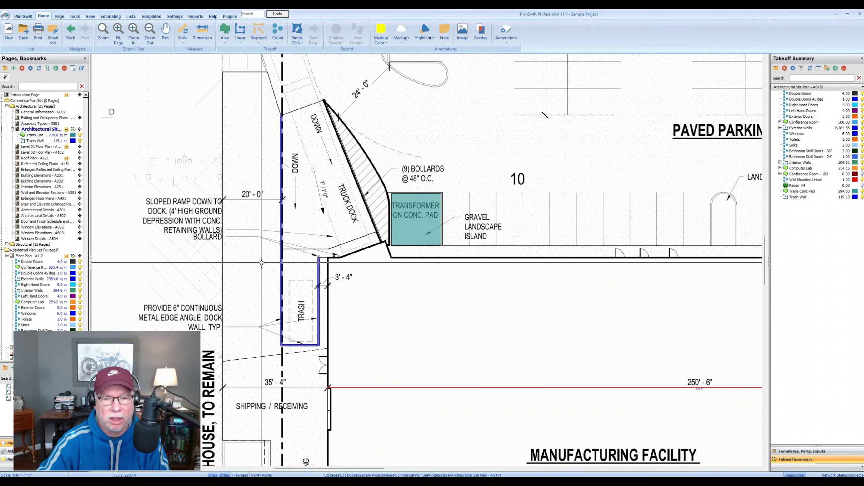
- Change the Trash Wall takeoff's color to yellow and check the recolored line around the trash enclosure and truck ramp
click(73, 141)
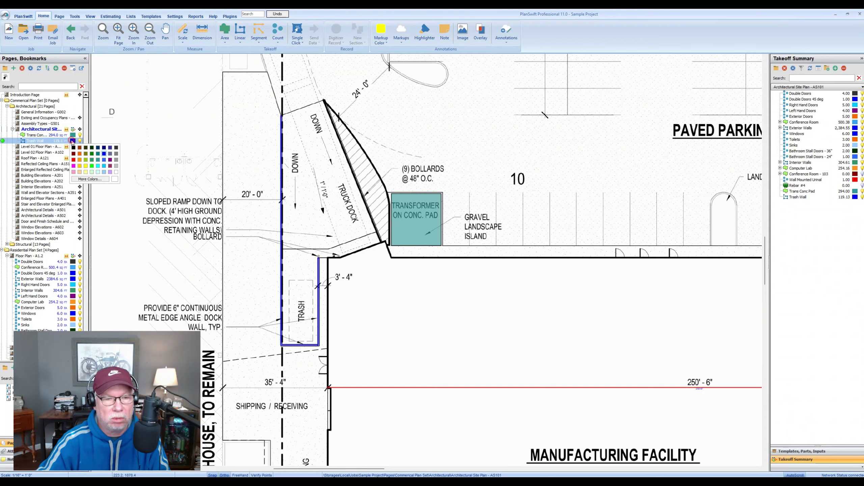
click(91, 168)
click(62, 140)
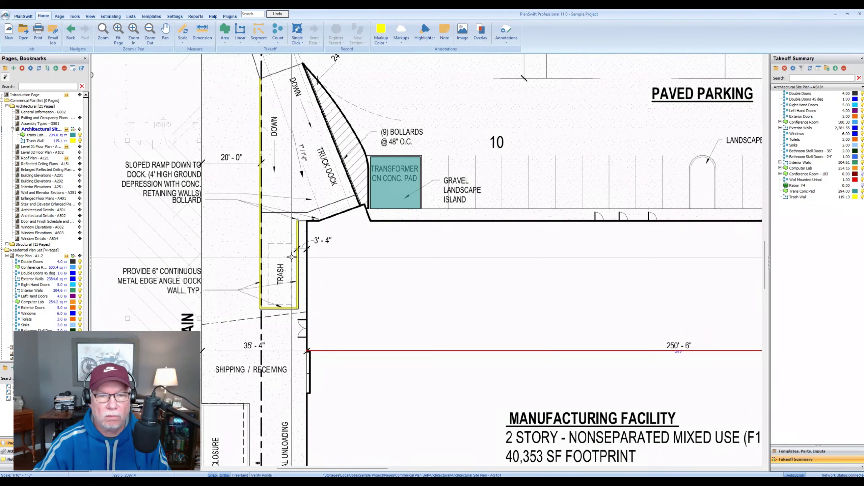
scroll(291, 256, down, 1)
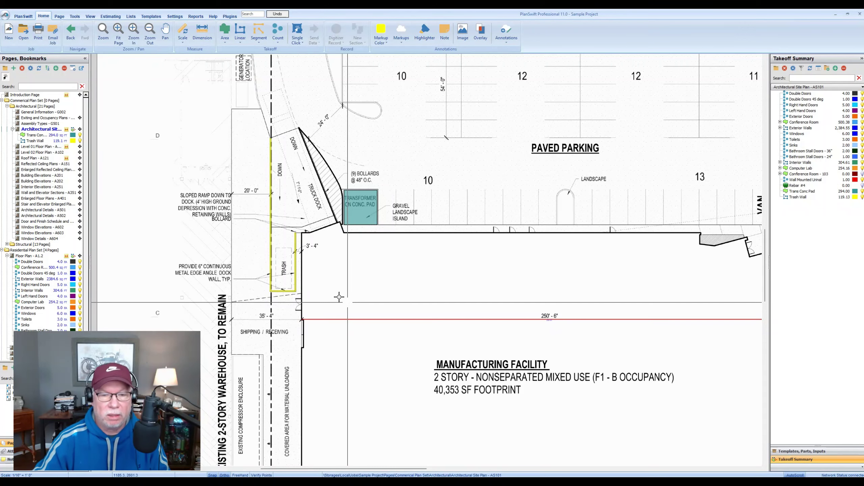
scroll(350, 293, up, 1)
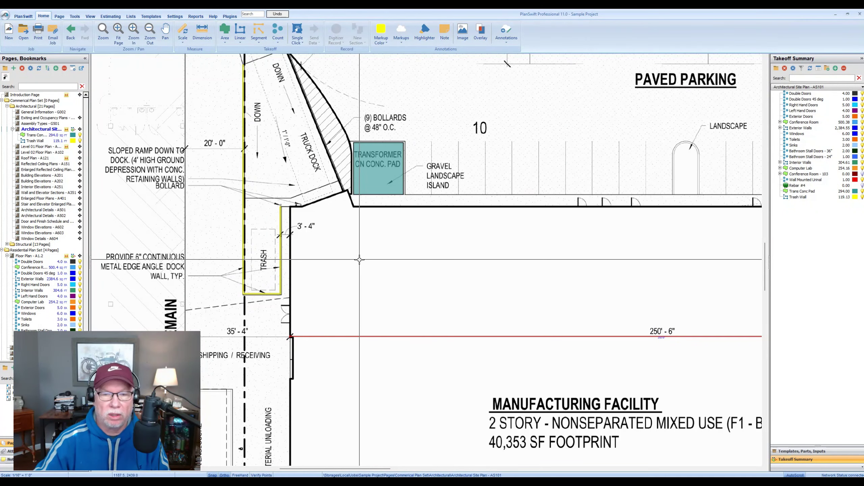
drag(342, 246, 345, 267)
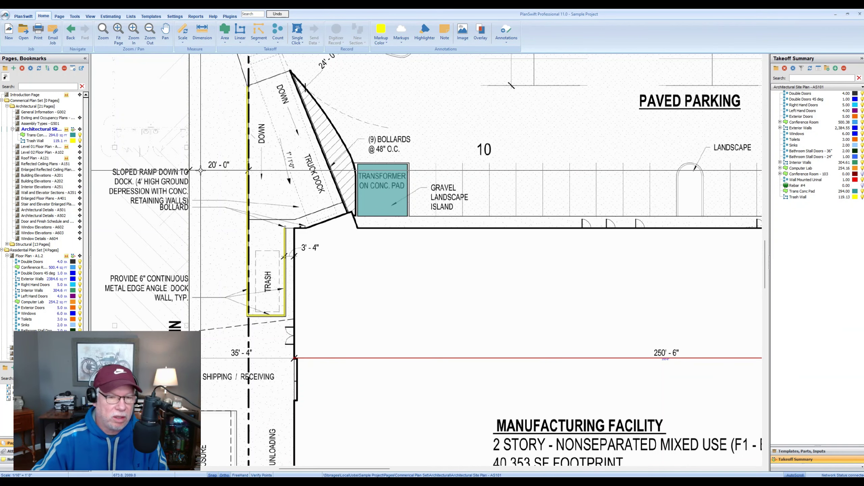
drag(348, 150, 328, 177)
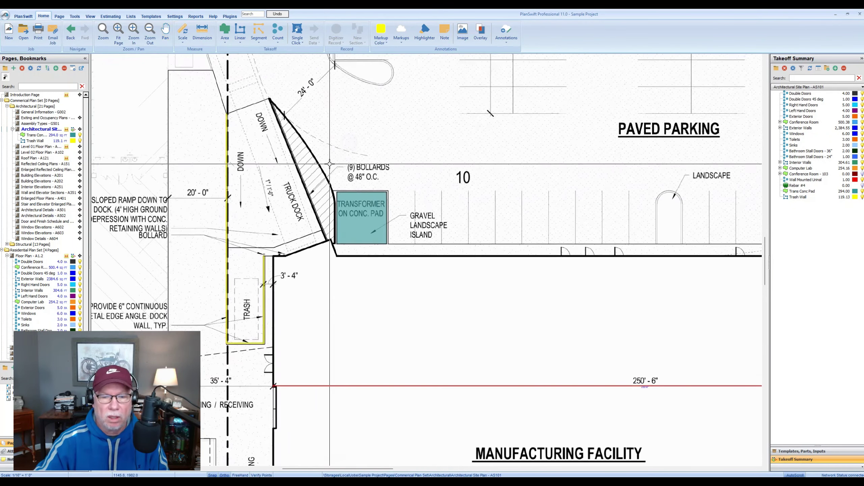
- Create a segment takeoff named Striping with blue as its color and a solid fill for the paved parking stalls
scroll(330, 164, down, 3)
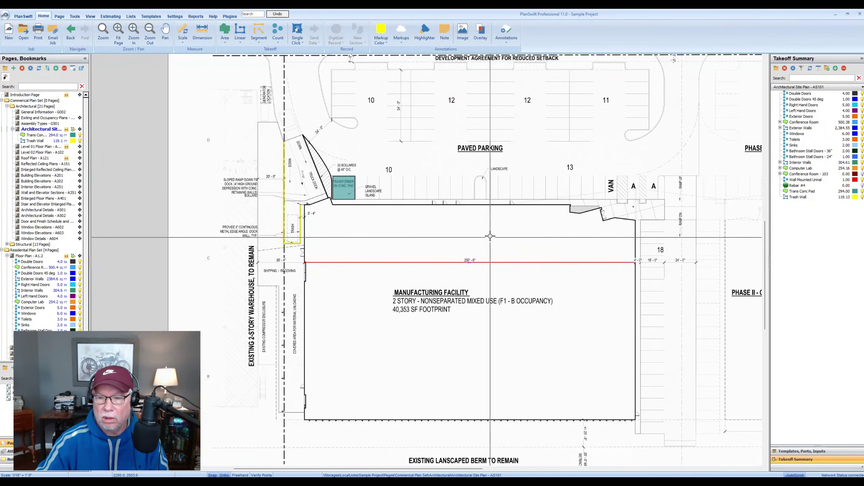
scroll(489, 236, down, 2)
scroll(402, 151, up, 4)
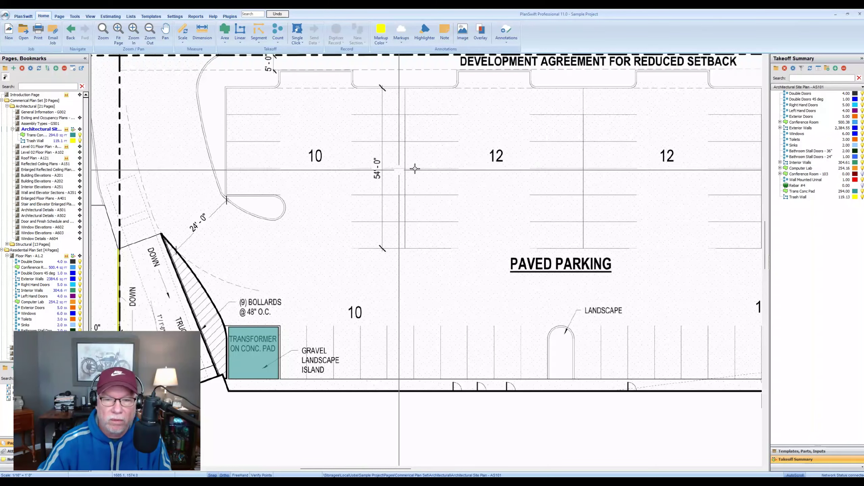
drag(411, 146, 405, 164)
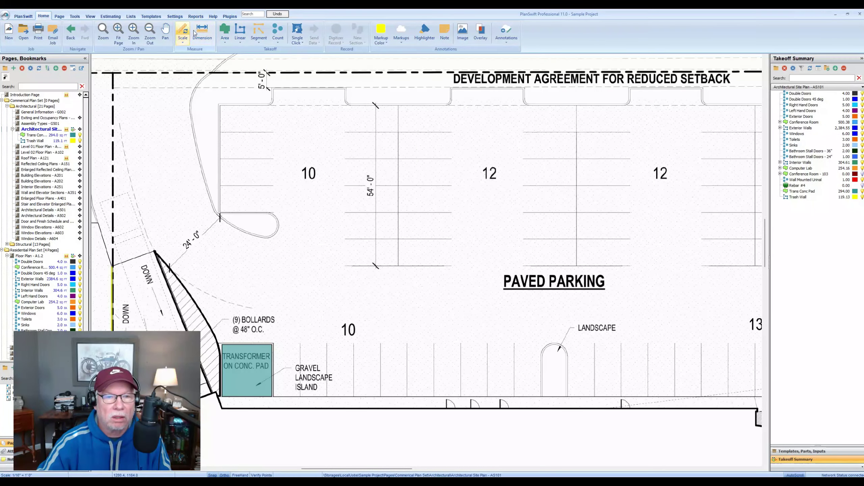
click(261, 31)
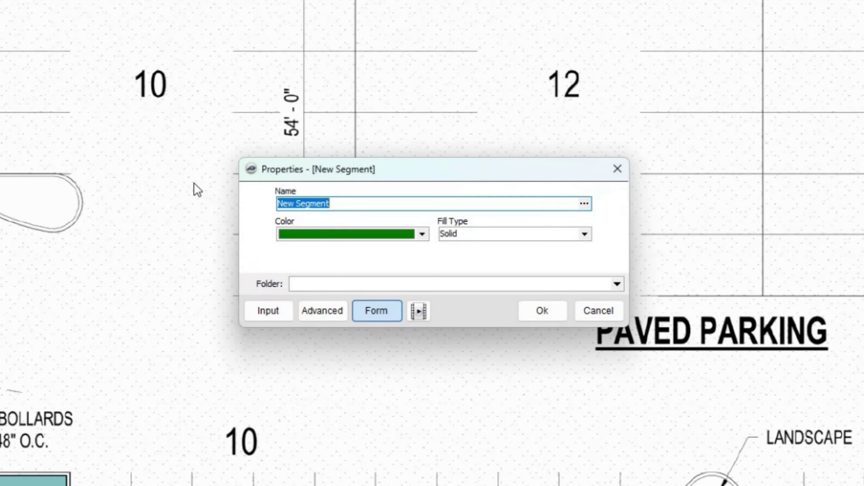
text(Striping)
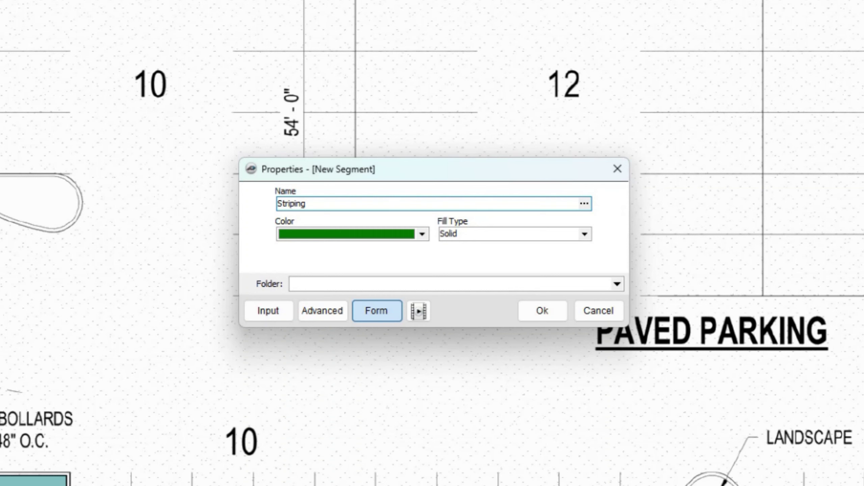
click(426, 236)
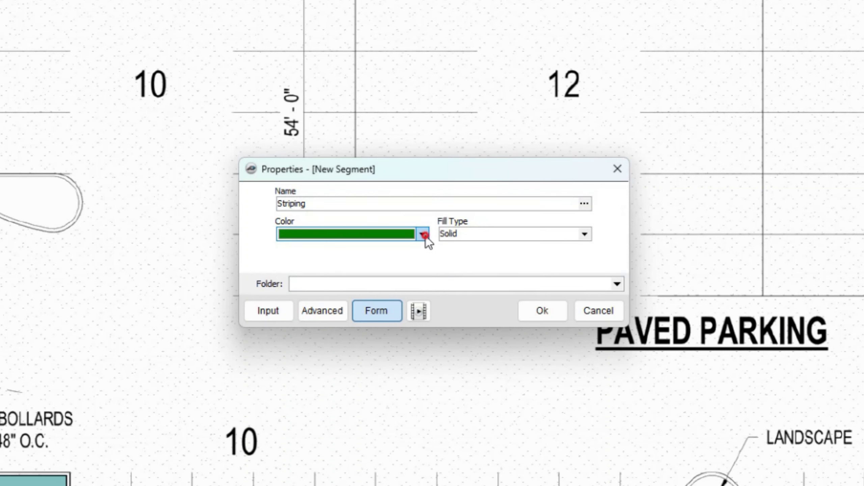
click(356, 283)
click(541, 310)
- Trace the two upper stall lines in the westernmost parking row as Striping segments, each about 18 ft long
scroll(222, 135, up, 5)
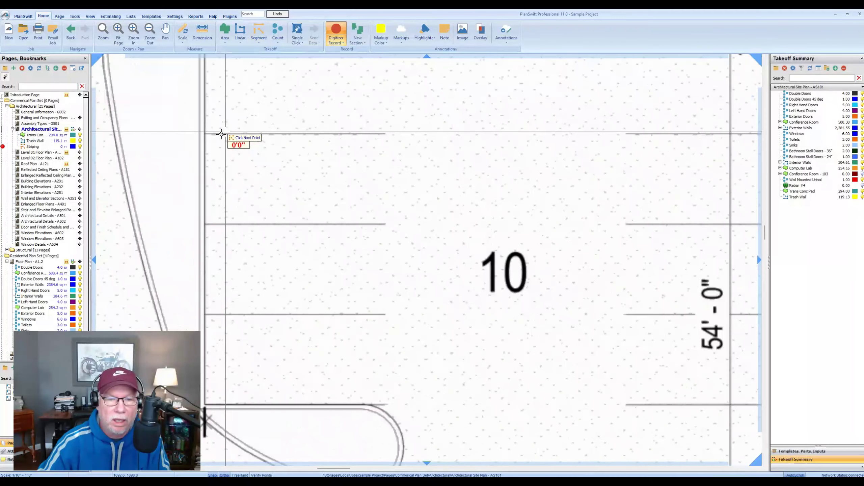
click(200, 131)
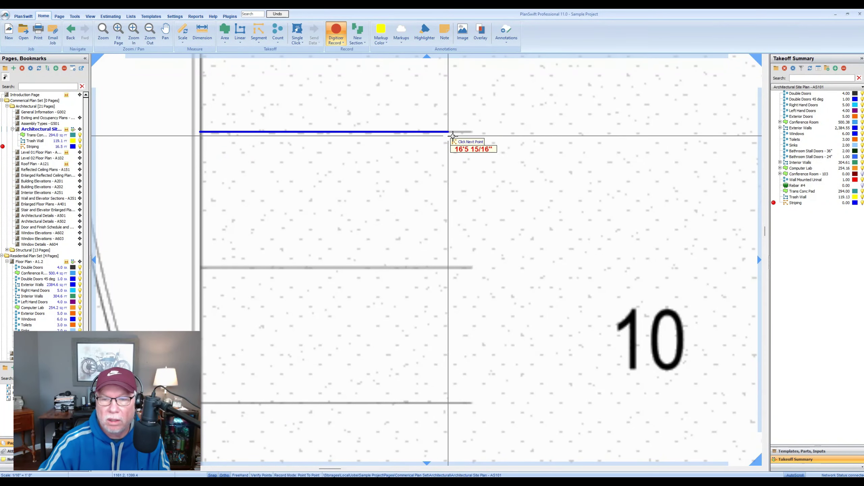
click(470, 132)
scroll(463, 195, down, 2)
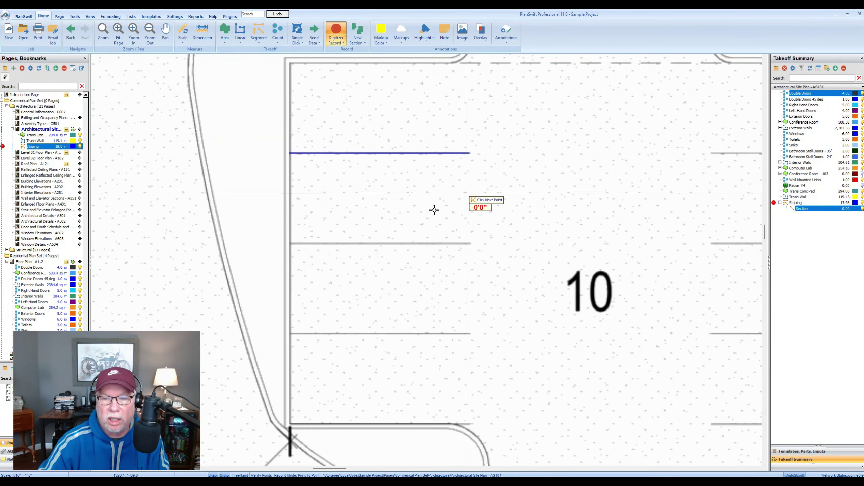
scroll(289, 245, up, 2)
click(282, 231)
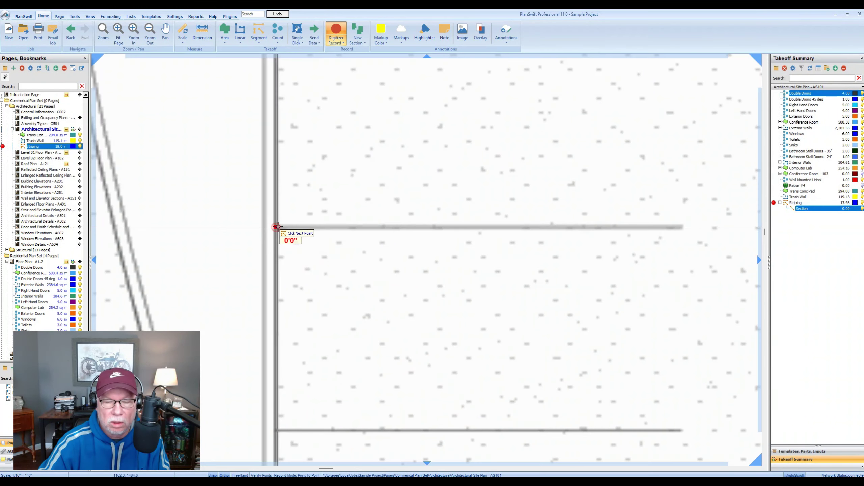
scroll(283, 231, down, 2)
click(458, 229)
- Trace the third stall line, about 18 ft long, and a short Striping segment of about 2 ft at the curbed island
scroll(458, 237, down, 2)
scroll(384, 274, up, 3)
click(359, 262)
scroll(480, 261, down, 1)
click(580, 272)
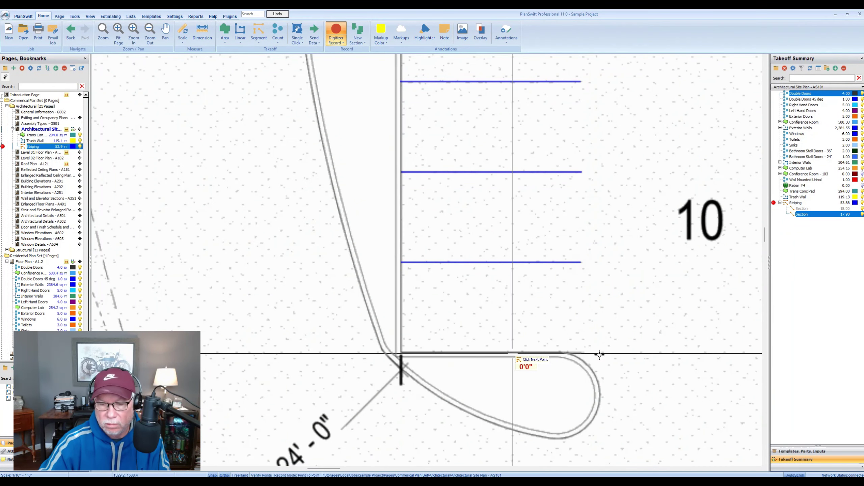
click(563, 352)
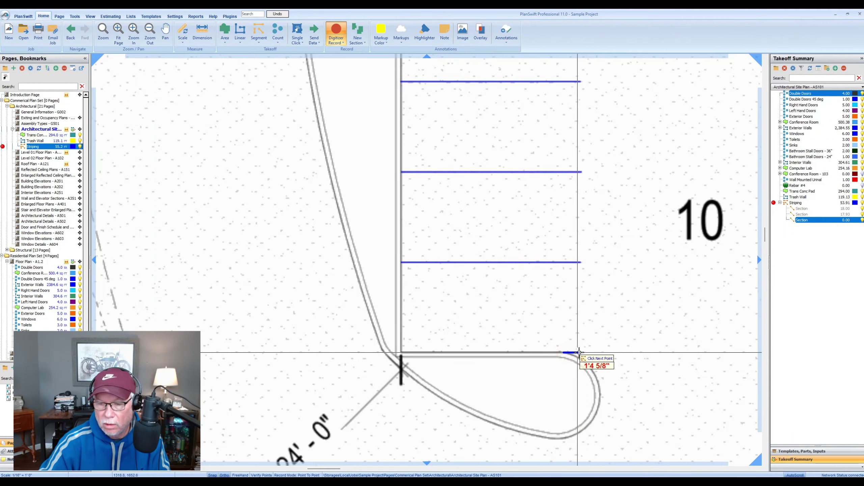
click(582, 353)
scroll(598, 342, down, 1)
- Trace one stall line across the adjacent double parking row, about 36 ft long, and finish recording the Striping takeoff
drag(665, 317, 437, 348)
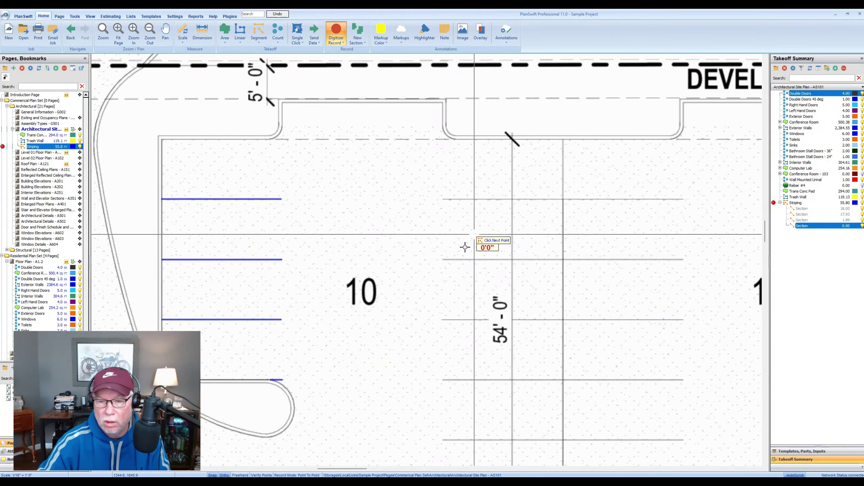
click(443, 259)
click(686, 266)
scroll(636, 300, down, 2)
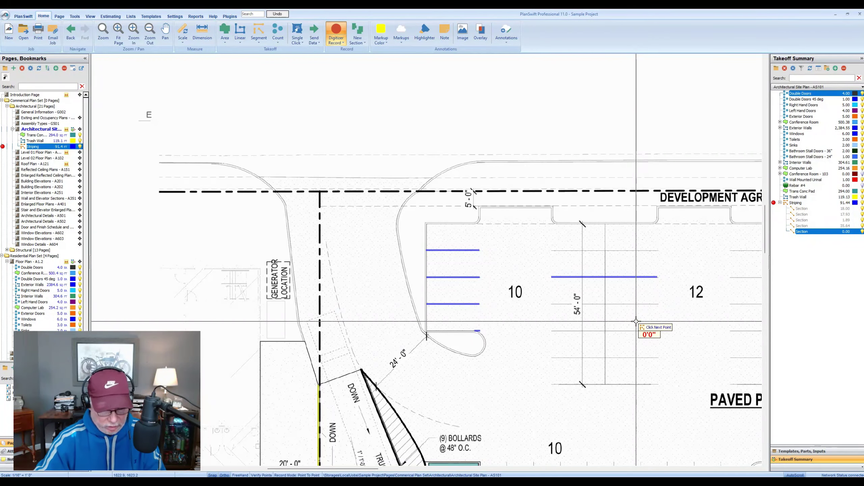
key(Escape)
key(Escape)
- Examine the manufacturing facility's parking-side wall on the site plan for doors to count
drag(602, 378, 552, 309)
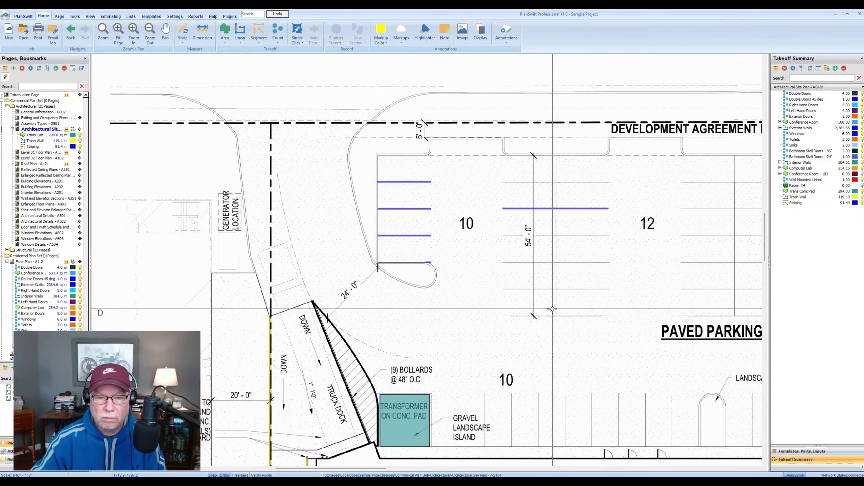
scroll(486, 320, down, 2)
drag(595, 453, 559, 360)
drag(524, 326, 485, 287)
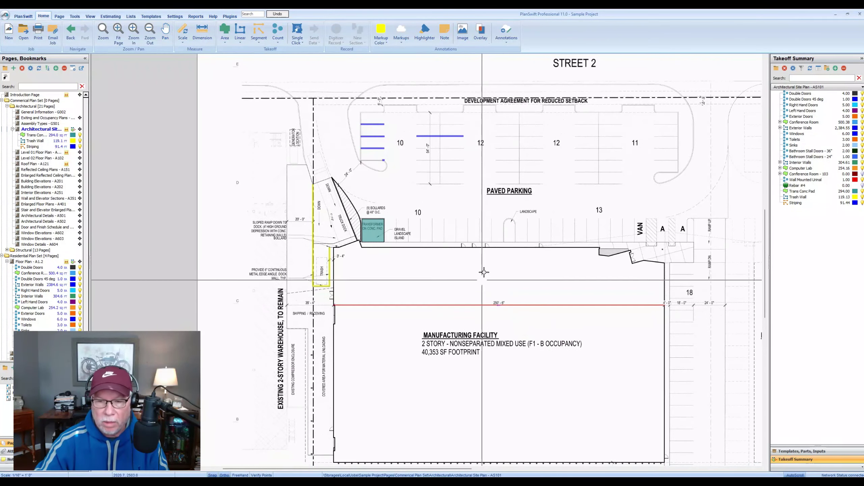
scroll(495, 275, up, 2)
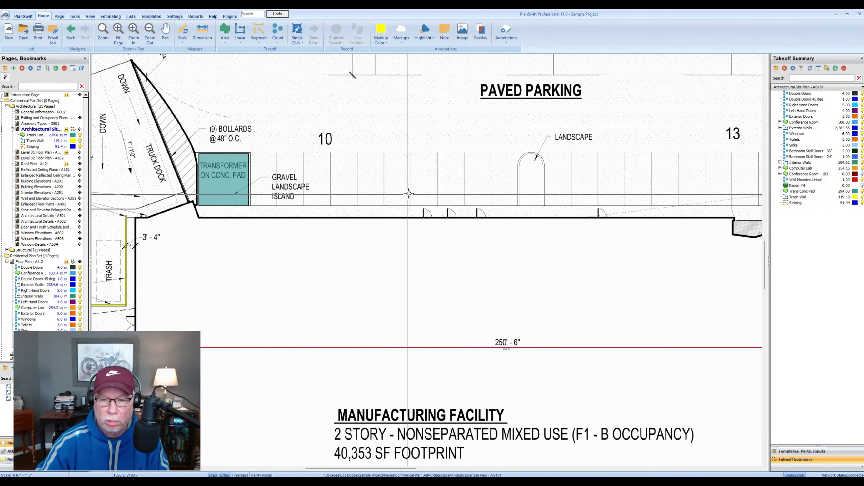
scroll(421, 208, down, 2)
drag(451, 275, 423, 311)
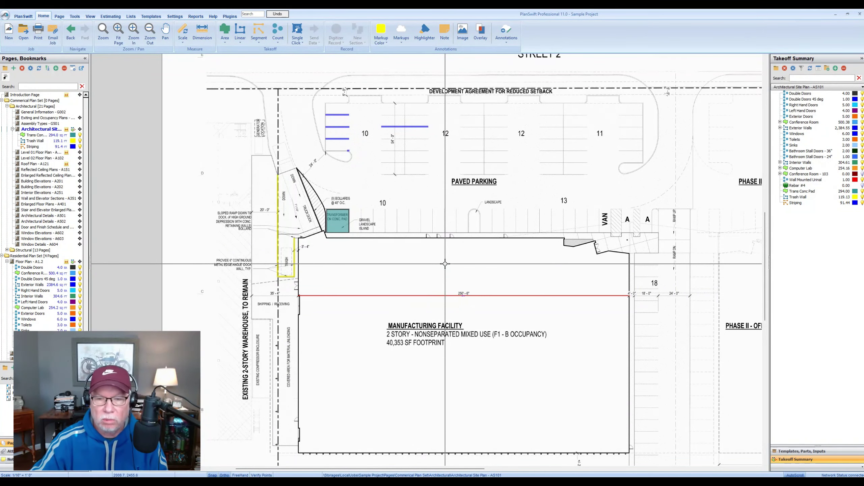
scroll(445, 264, up, 2)
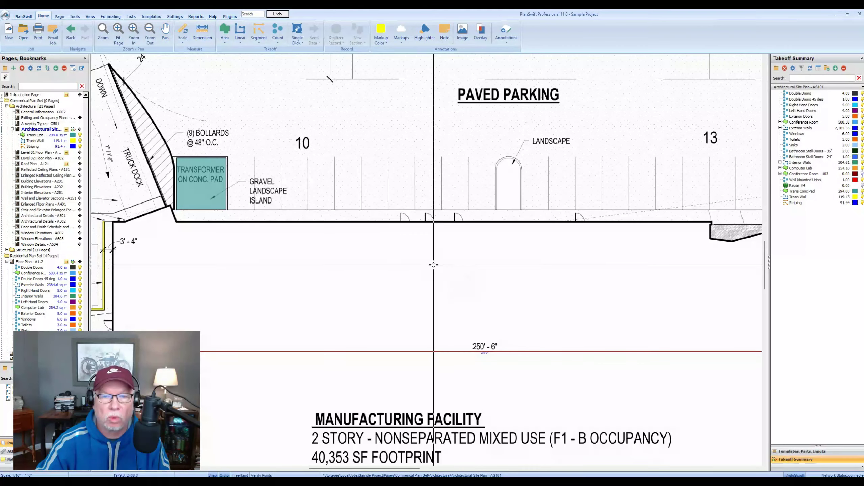
- Create a count takeoff named Door Replace with a square shape, gold color and solid fill
click(278, 29)
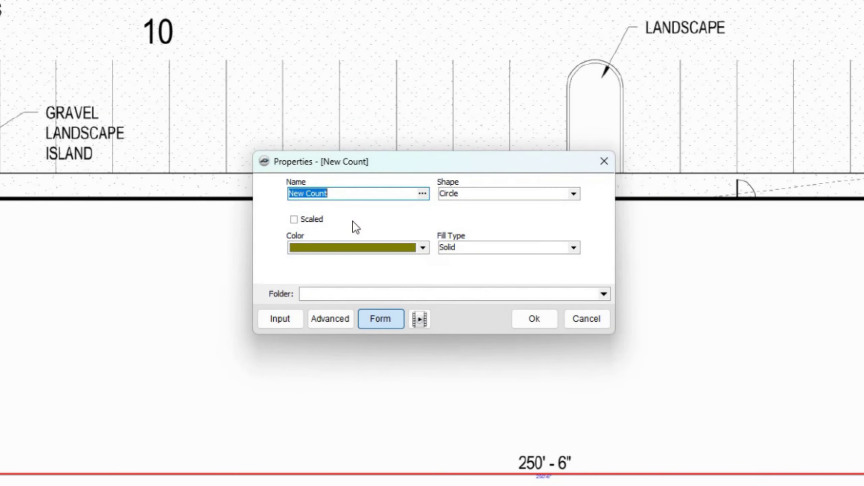
text(Door Replace)
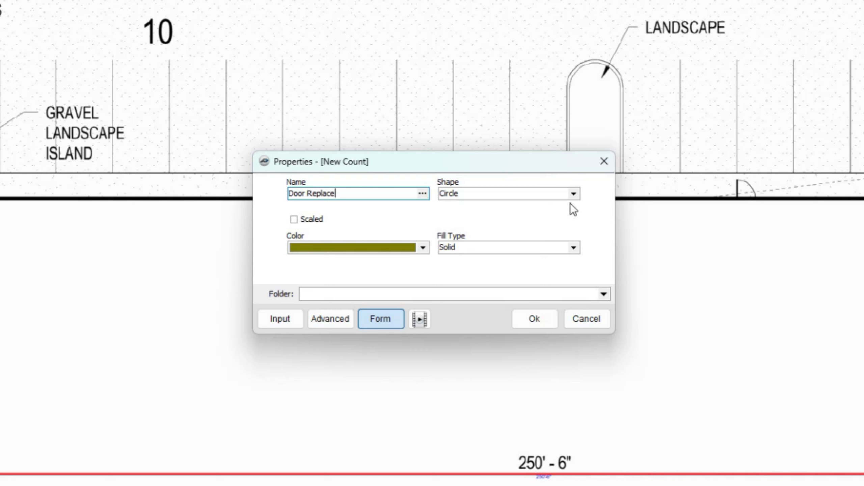
click(574, 194)
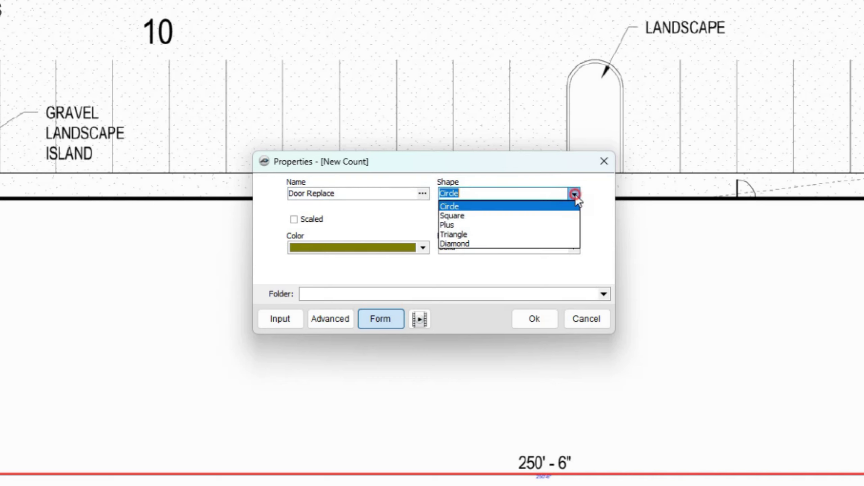
click(465, 215)
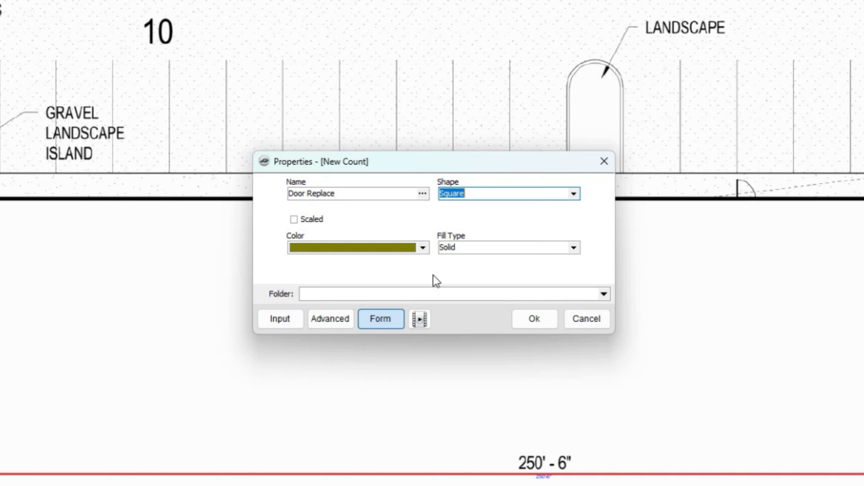
click(424, 247)
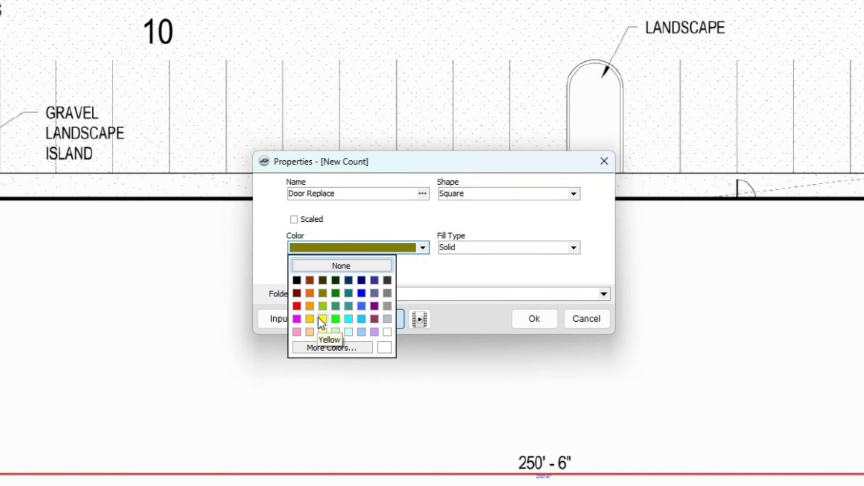
click(309, 318)
click(534, 319)
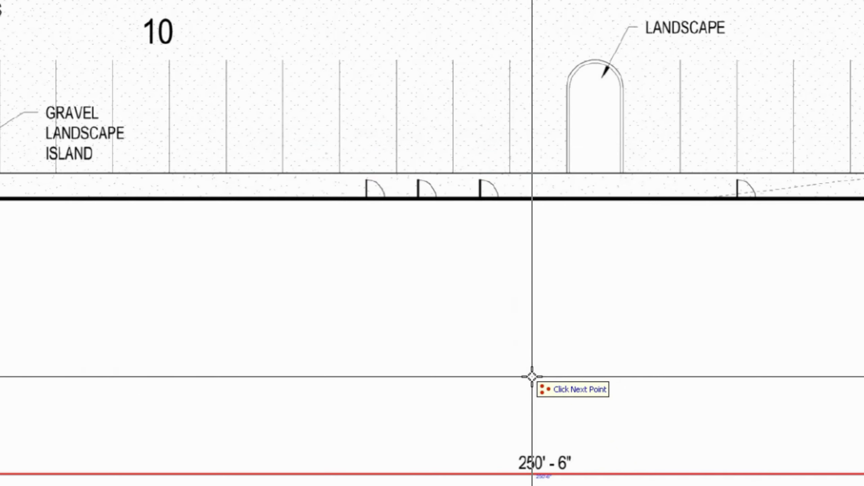
- Count the four single doors along the manufacturing facility's parking-side wall with Door Replace markers
scroll(532, 376, down, 5)
scroll(525, 264, up, 6)
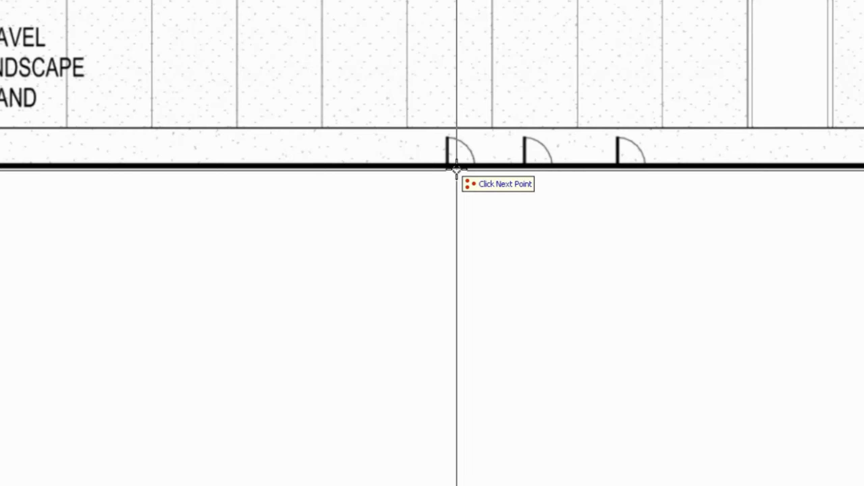
click(457, 152)
click(536, 153)
click(629, 152)
scroll(630, 157, down, 3)
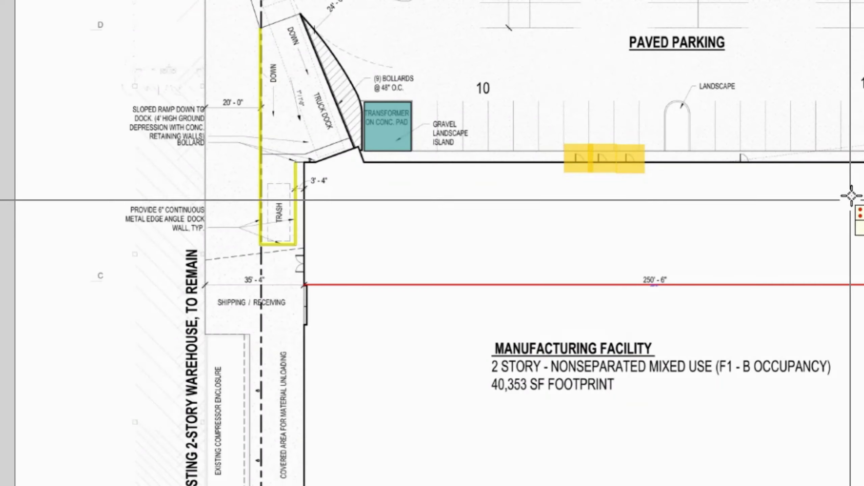
scroll(820, 180, up, 3)
click(652, 135)
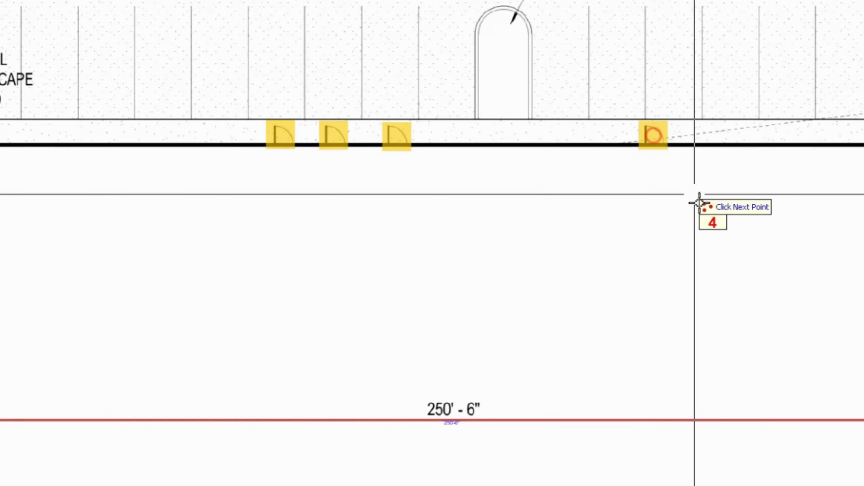
scroll(699, 203, down, 3)
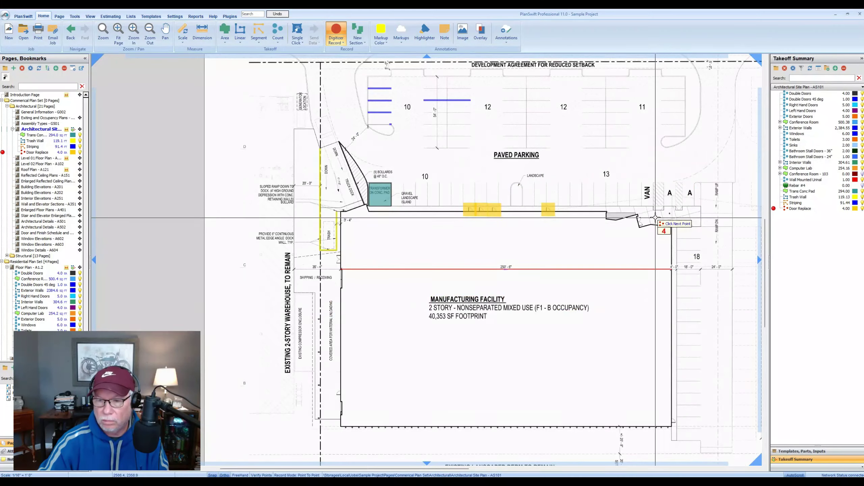
- Count the single door on the manufacturing facility's wall beside the covered material unloading area with a Door Replace marker
scroll(650, 219, up, 5)
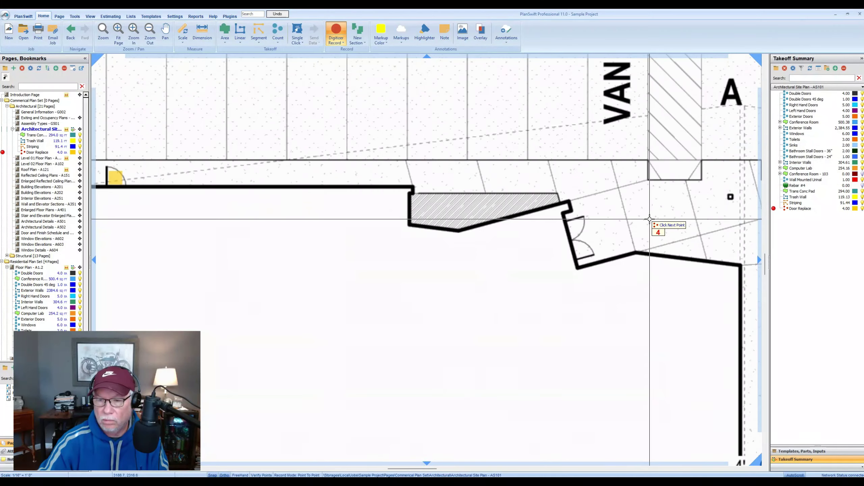
scroll(649, 219, down, 3)
scroll(629, 225, up, 2)
scroll(629, 224, down, 3)
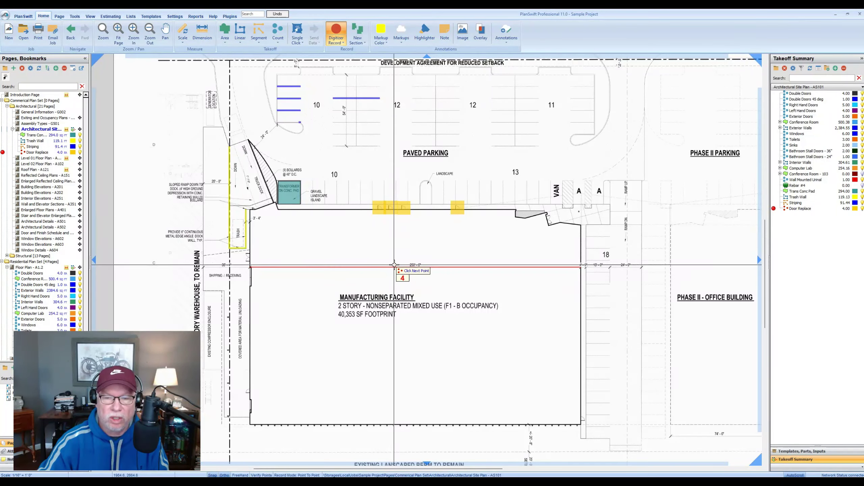
scroll(394, 264, up, 4)
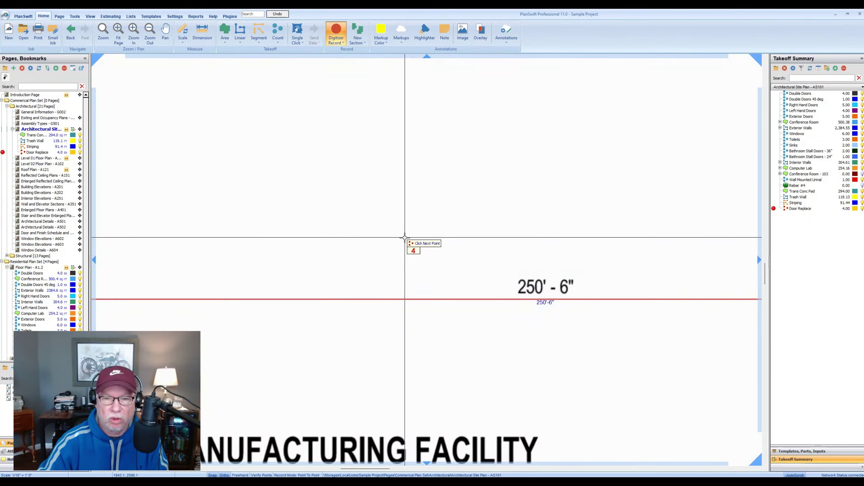
scroll(405, 237, down, 4)
drag(323, 384, 401, 205)
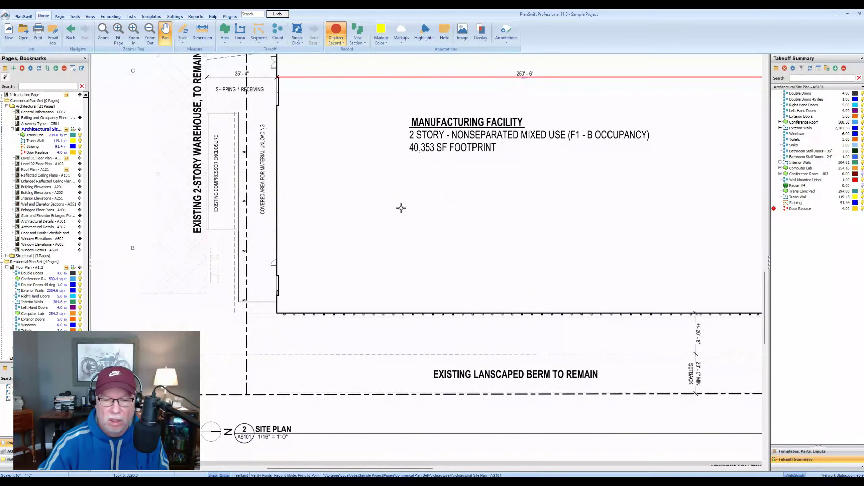
scroll(272, 279, up, 6)
click(292, 235)
- Count the single door at the facility's corner between the landscaped berm and the 18-stall parking row with a Door Replace marker
scroll(293, 237, down, 4)
drag(554, 314, 404, 305)
scroll(653, 273, up, 2)
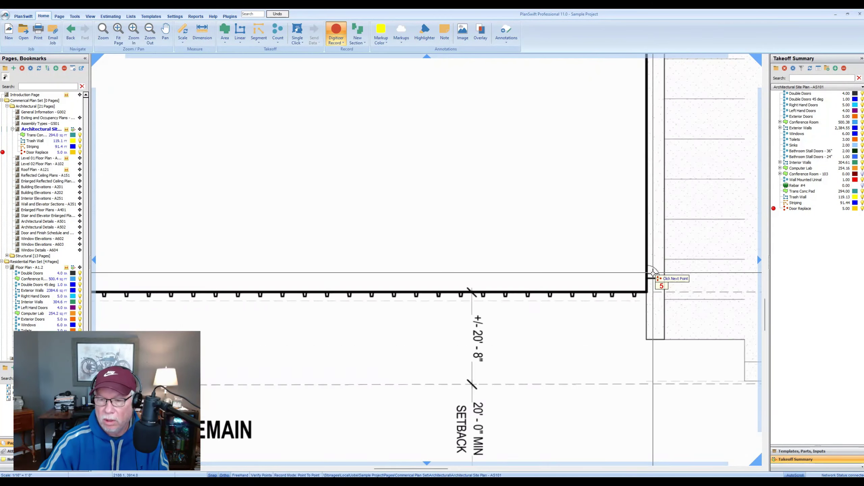
scroll(653, 272, up, 2)
click(651, 274)
scroll(646, 278, down, 3)
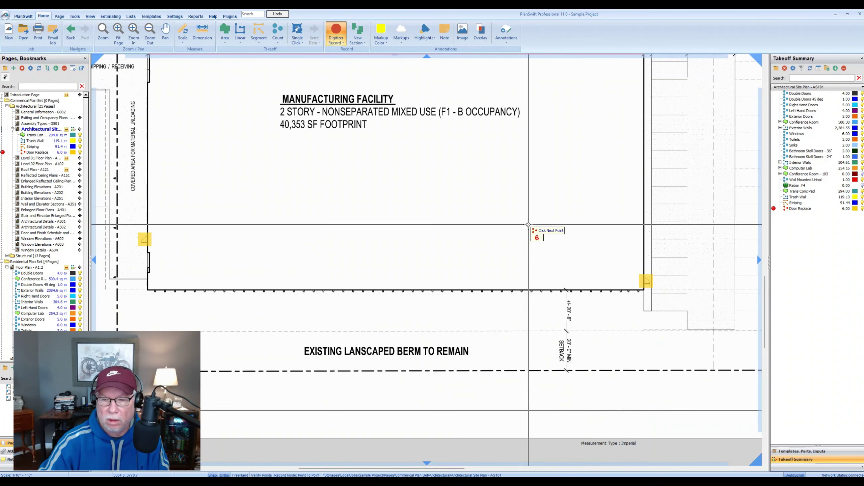
- Check the remaining facility walls on the site plan and finish recording the Door Replace count takeoff
drag(528, 225, 600, 329)
drag(250, 146, 258, 221)
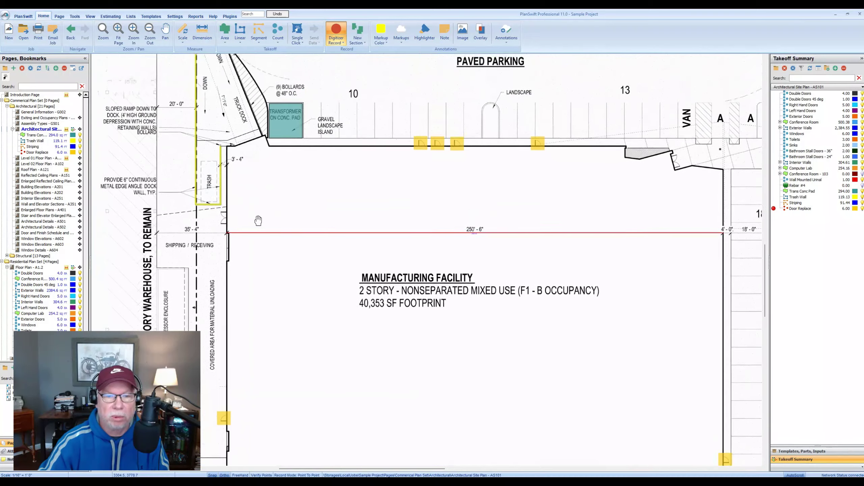
drag(564, 205, 463, 178)
click(335, 30)
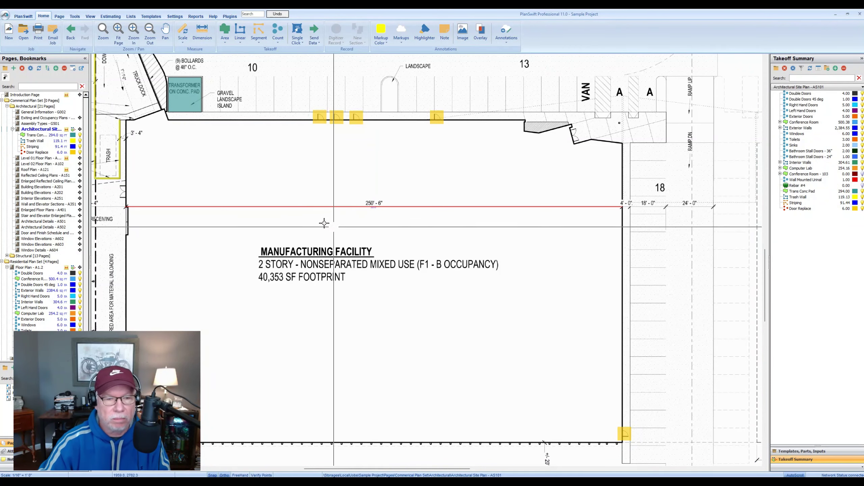
click(41, 153)
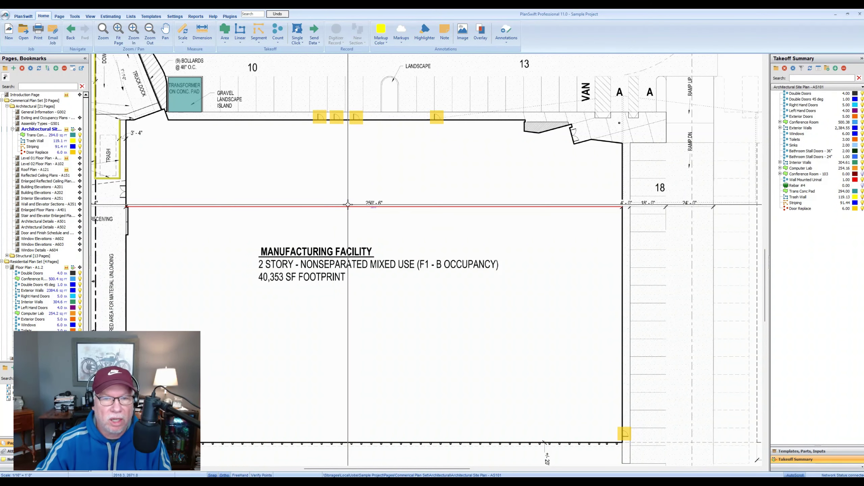
- Examine the specialized tool variants offered for the Area, Segment and Count takeoffs
scroll(335, 207, down, 1)
middle_click(332, 198)
drag(333, 197, 400, 188)
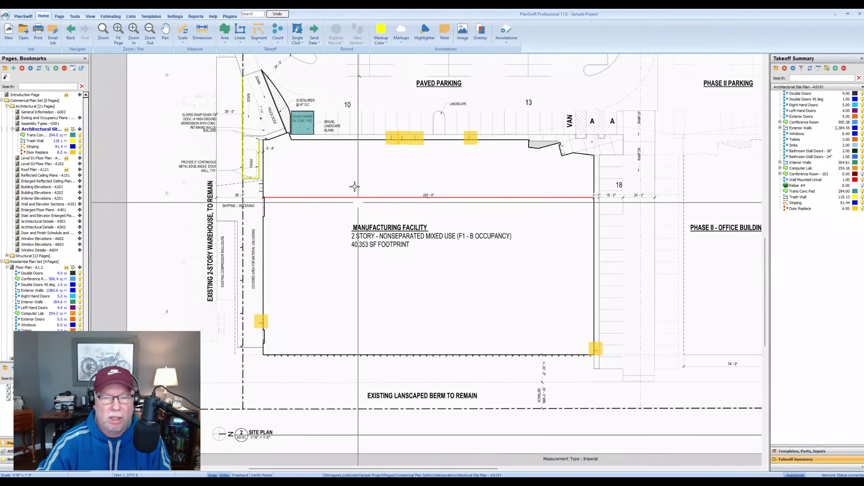
click(226, 42)
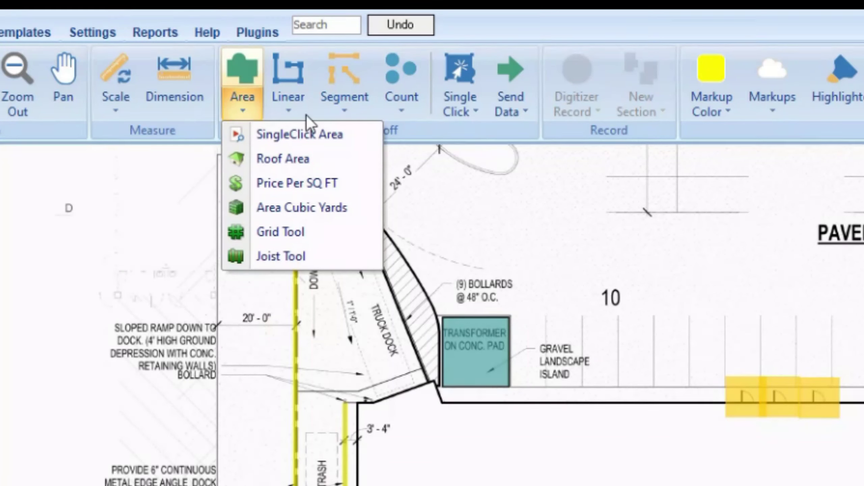
click(241, 43)
click(349, 114)
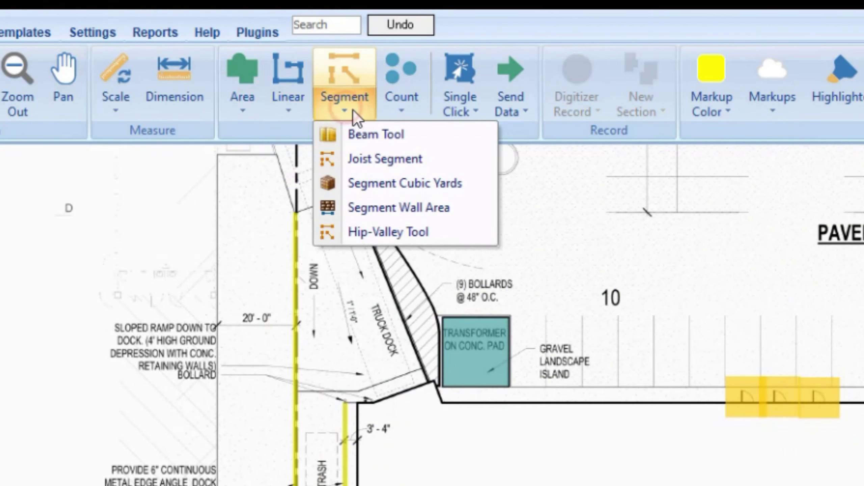
click(401, 114)
click(251, 110)
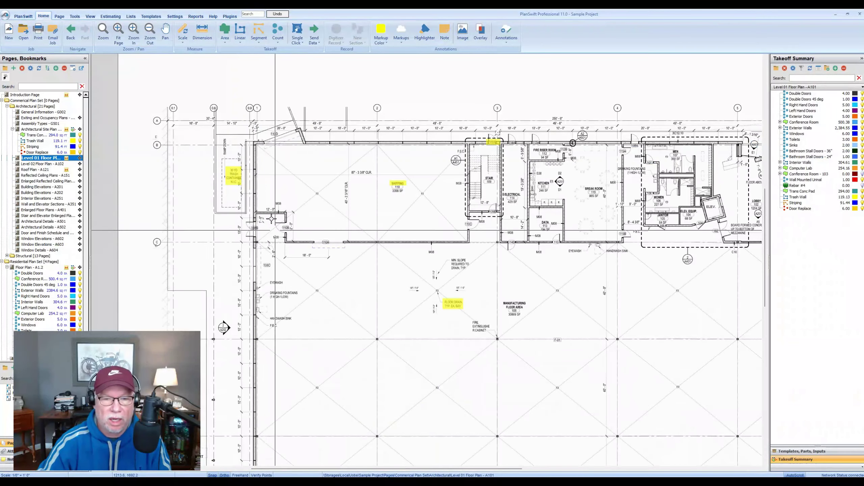
- Create a SingleClick Area takeoff named Floor Tile with a gold color and solid fill on the Level 01 Floor Plan
drag(273, 192, 282, 196)
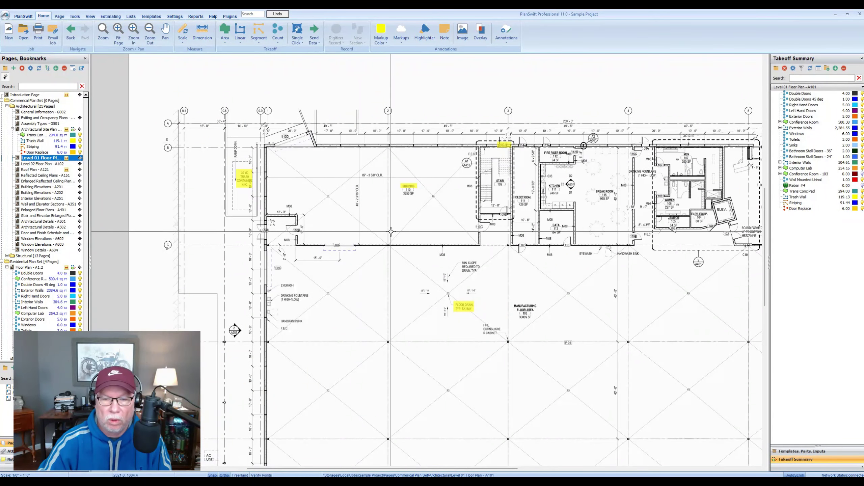
drag(390, 234, 380, 214)
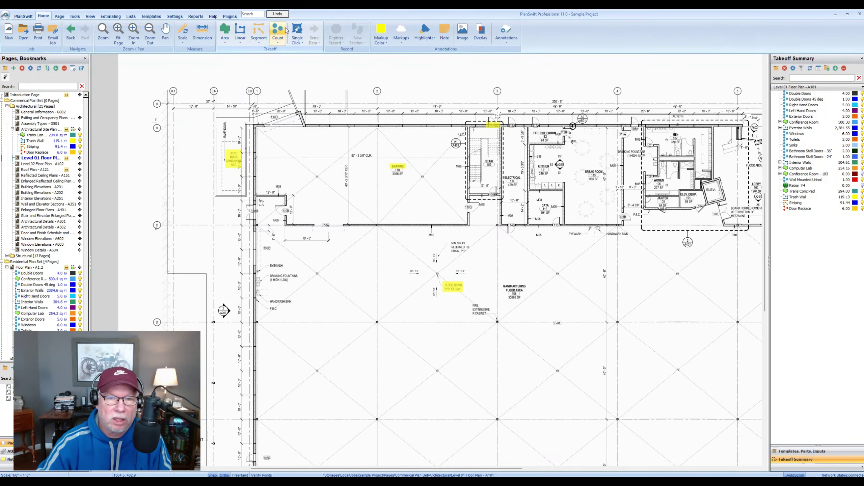
click(225, 43)
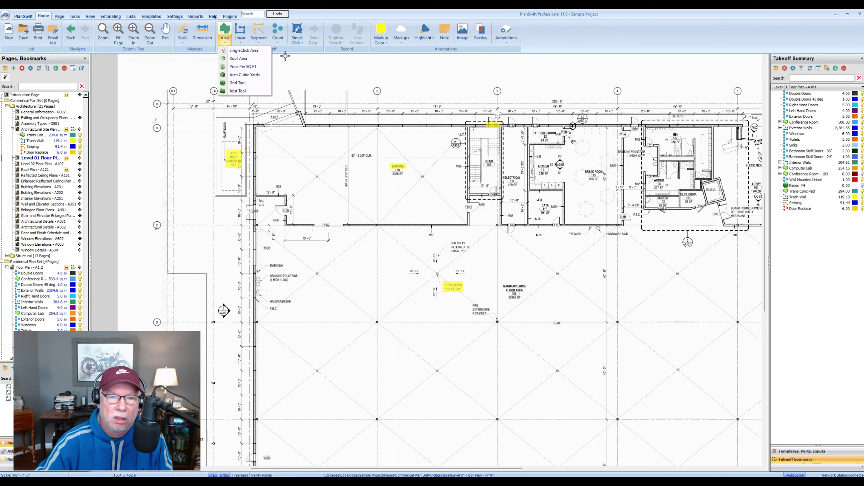
click(243, 51)
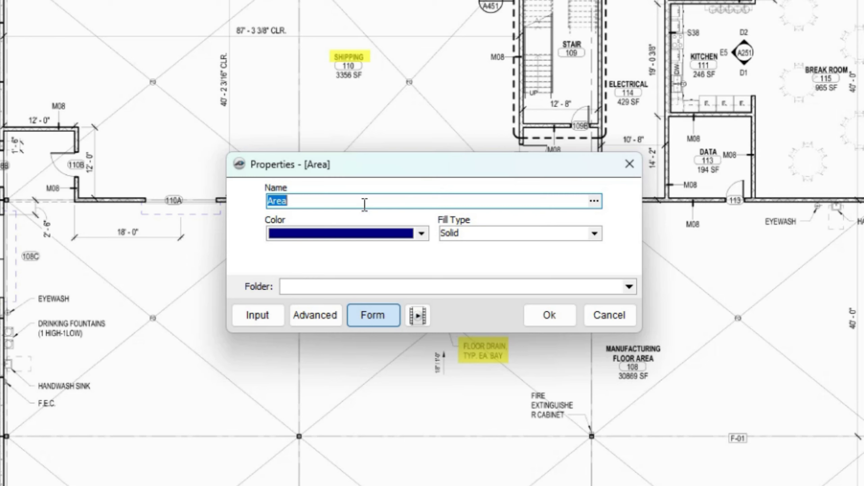
text(Floor Til)
click(422, 233)
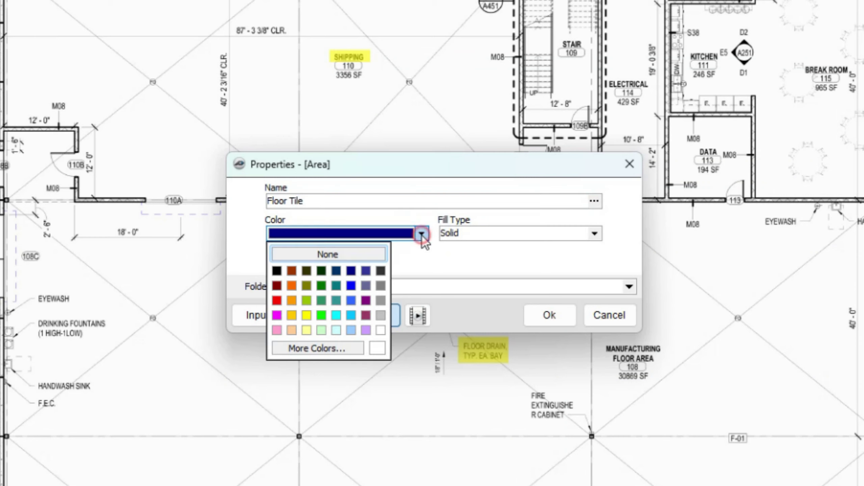
click(291, 316)
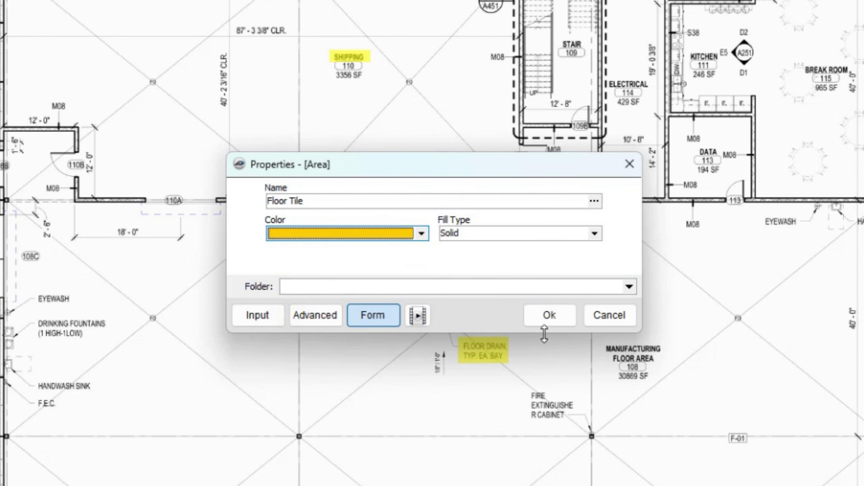
click(550, 315)
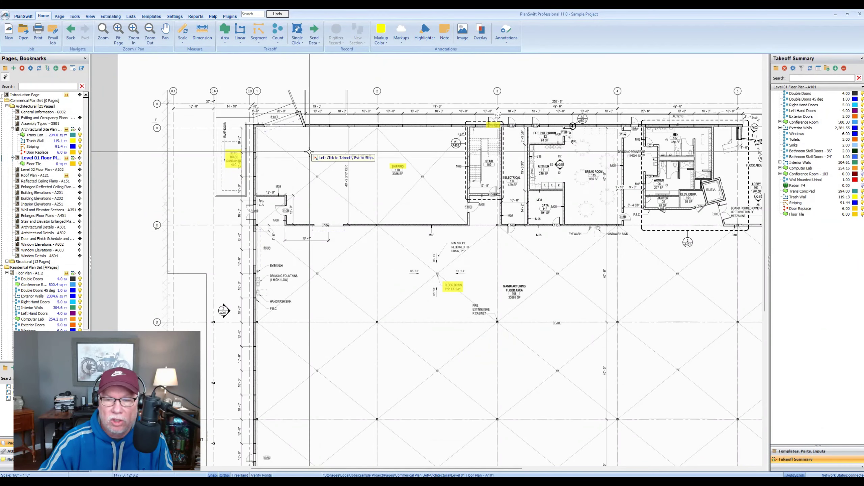
- Take off the bounded floor region below door 110D in the Shipping room with the Floor Tile single-click area
click(314, 151)
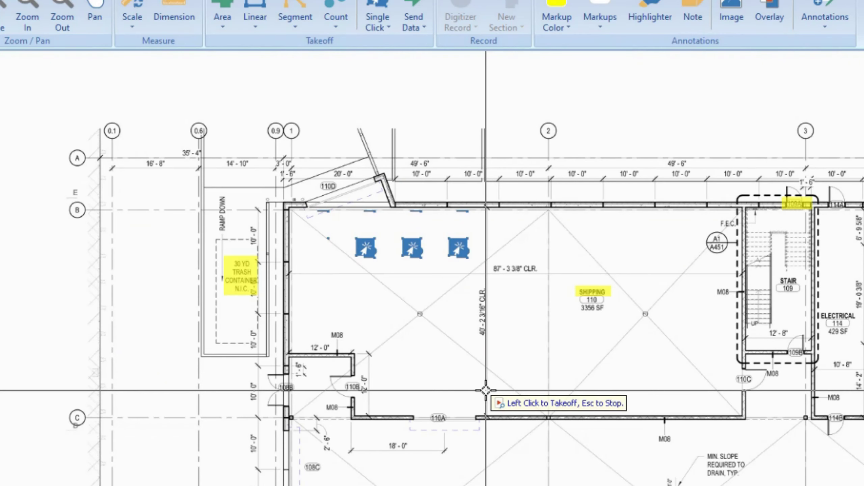
click(348, 212)
scroll(404, 235, up, 3)
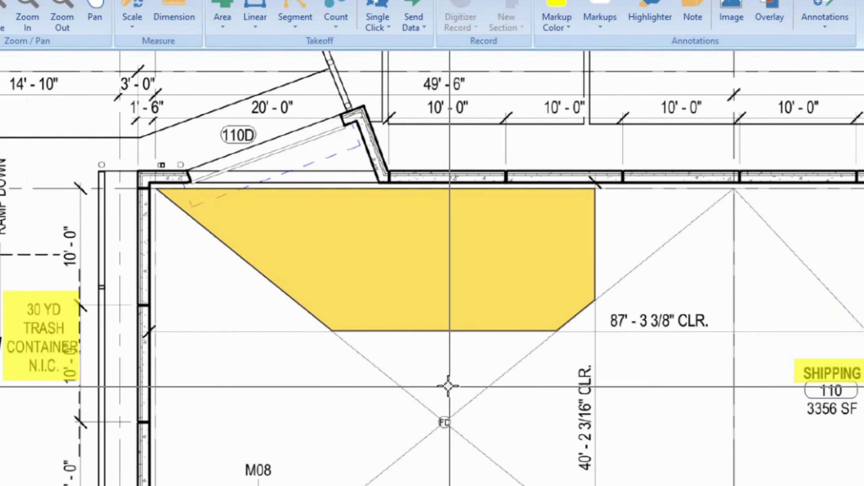
scroll(450, 387, down, 2)
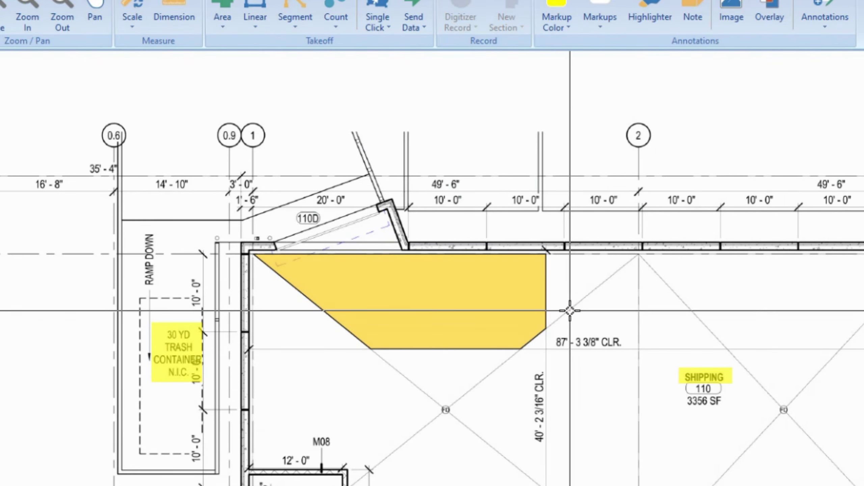
scroll(570, 311, up, 2)
scroll(569, 334, down, 2)
scroll(564, 376, down, 1)
- Take off the Data room 113 floor with a new SingleClick Area takeoff, keeping the default name Area
drag(802, 485, 453, 428)
scroll(620, 399, up, 2)
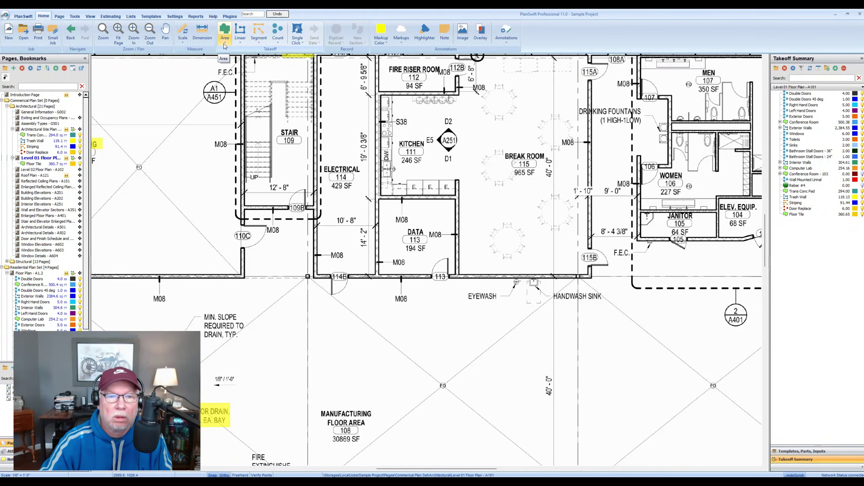
click(224, 43)
click(238, 51)
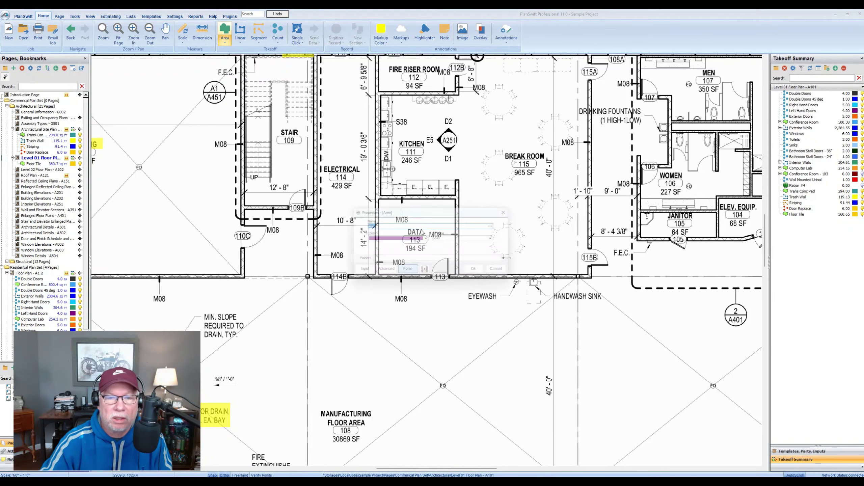
click(485, 275)
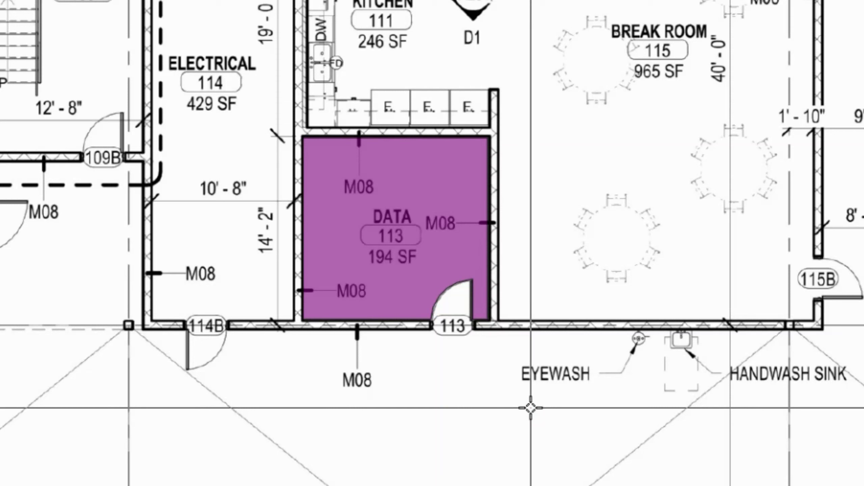
scroll(577, 355, down, 4)
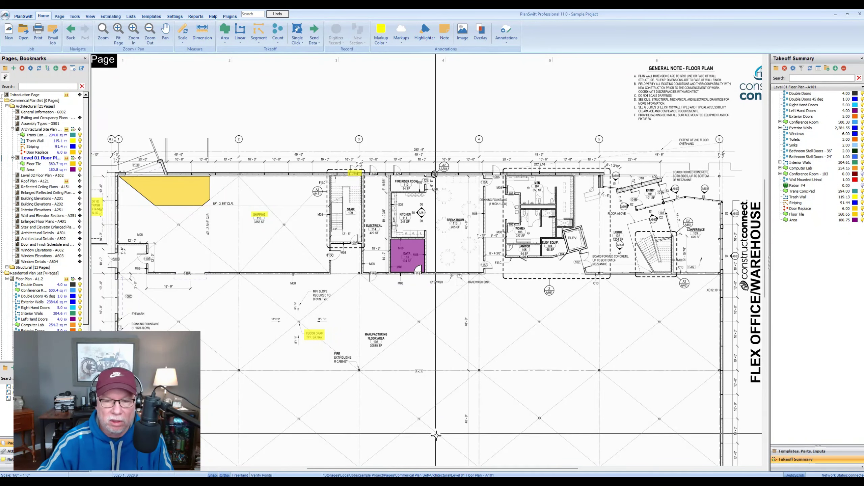
scroll(401, 248, up, 2)
scroll(401, 249, down, 2)
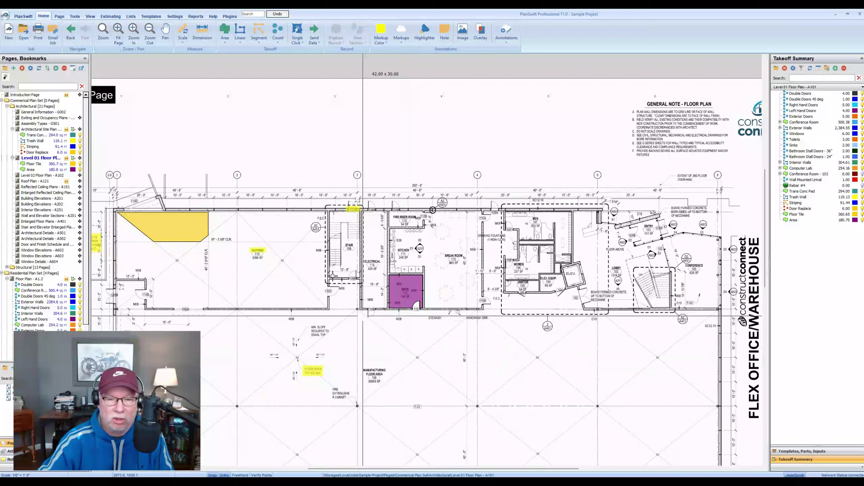
click(224, 44)
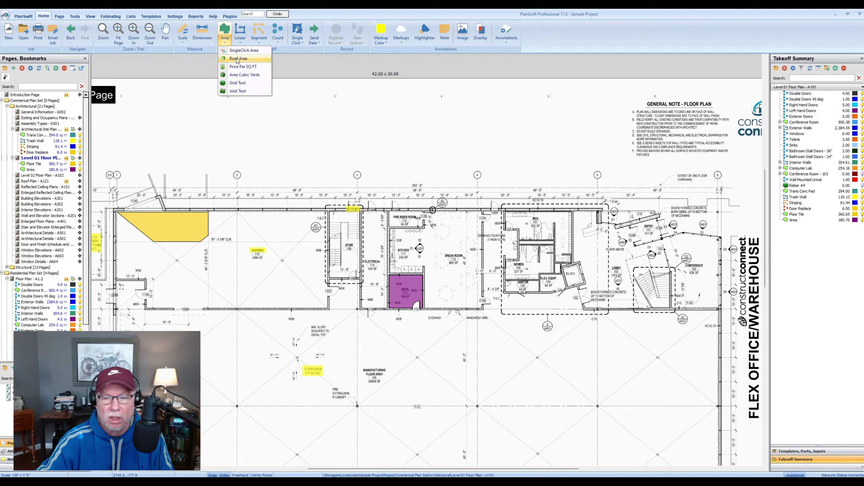
click(306, 100)
drag(340, 307, 393, 88)
scroll(393, 88, down, 1)
drag(467, 166, 361, 230)
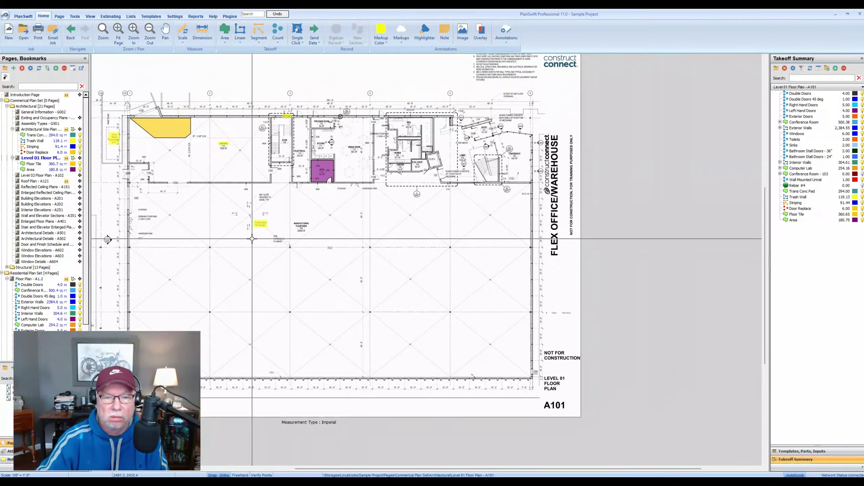
drag(252, 239, 307, 231)
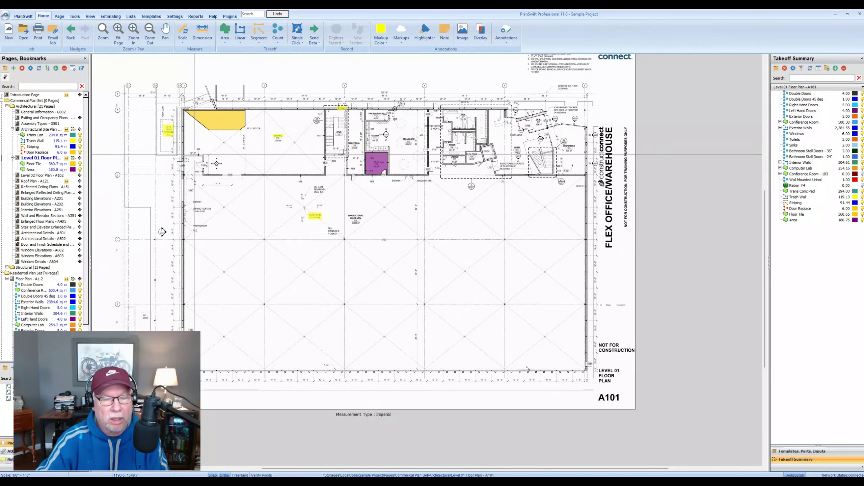
- Create a Roof Area takeoff on the Architectural Site Plan with a pitch of 4, a blue color and solid fill
click(44, 131)
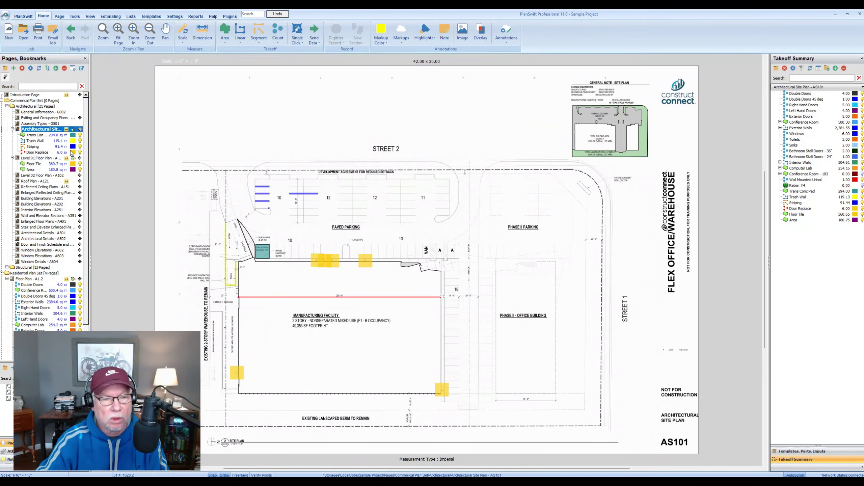
scroll(299, 279, up, 4)
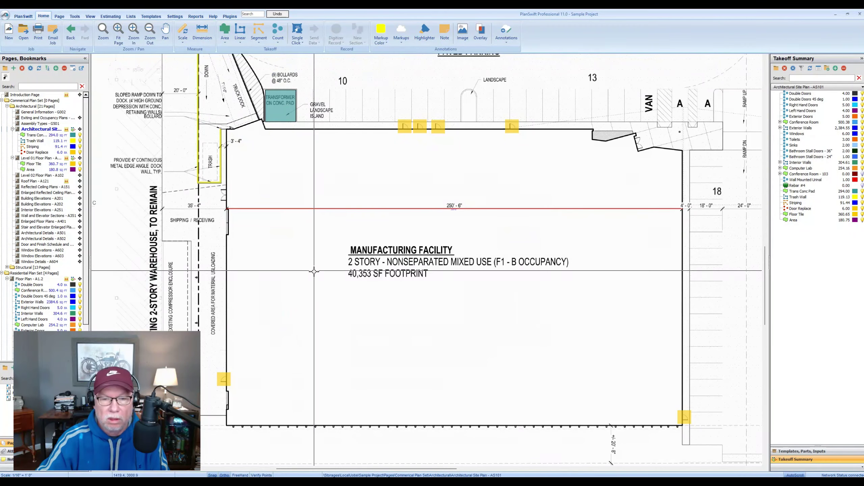
drag(311, 280, 315, 274)
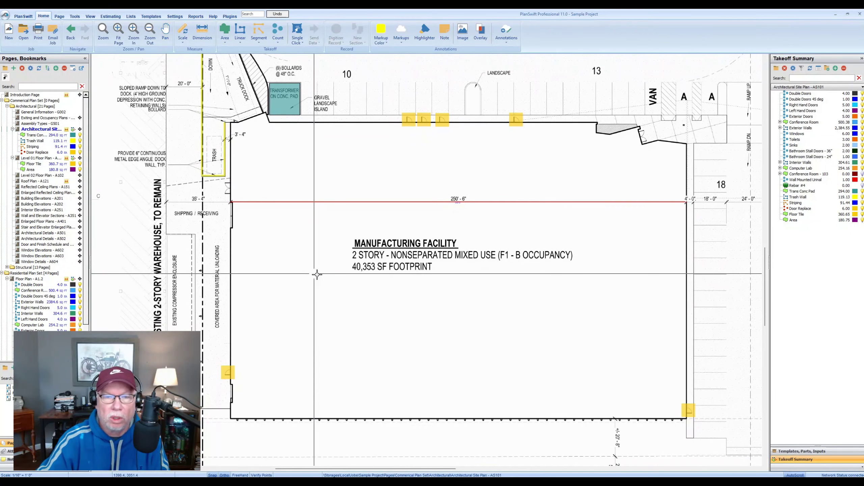
click(227, 45)
click(238, 58)
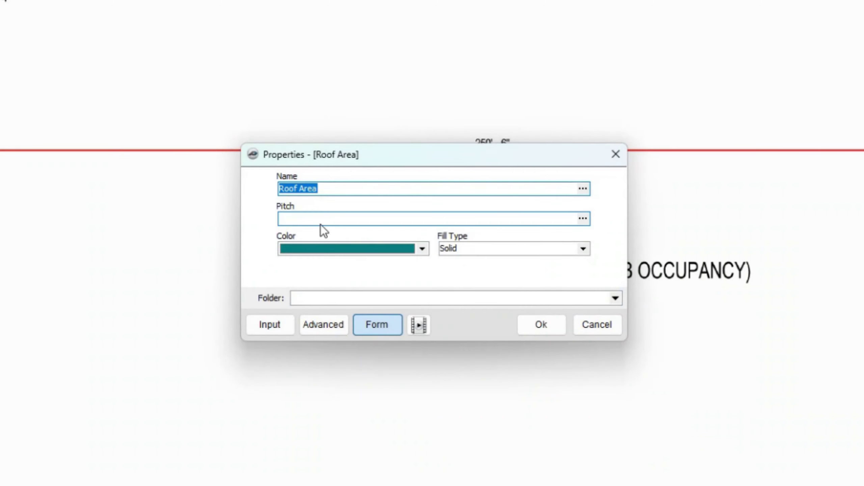
click(381, 233)
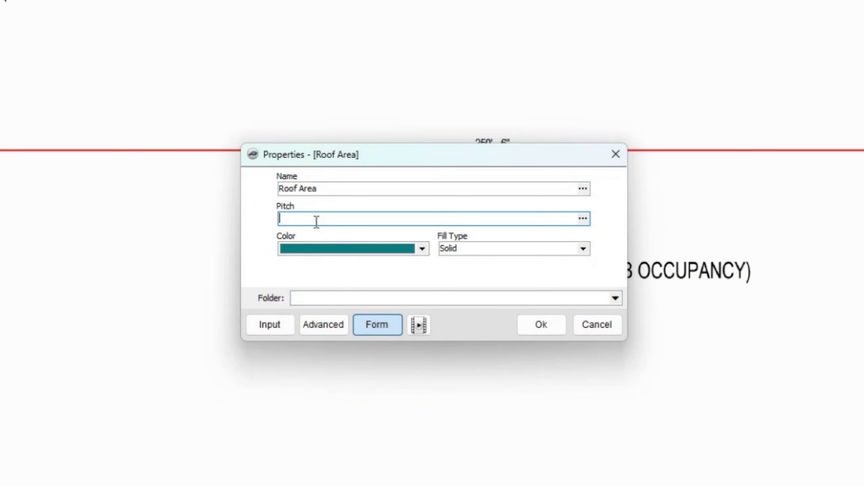
text(4)
click(423, 249)
click(357, 310)
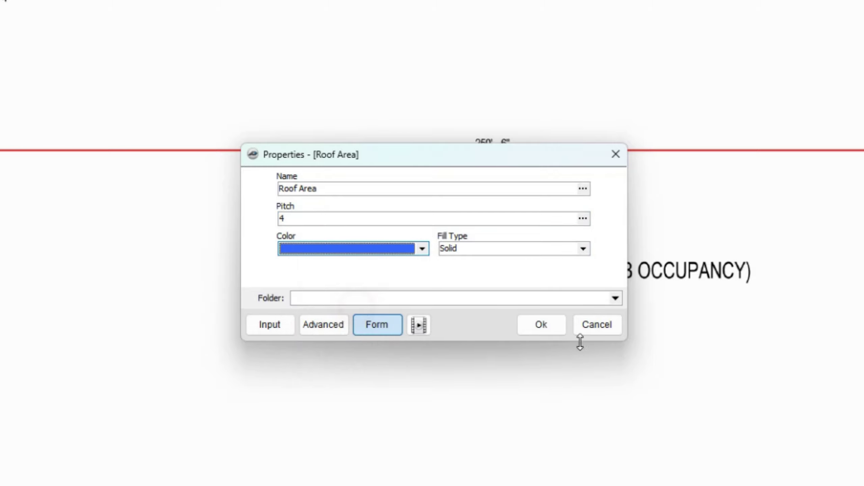
click(541, 324)
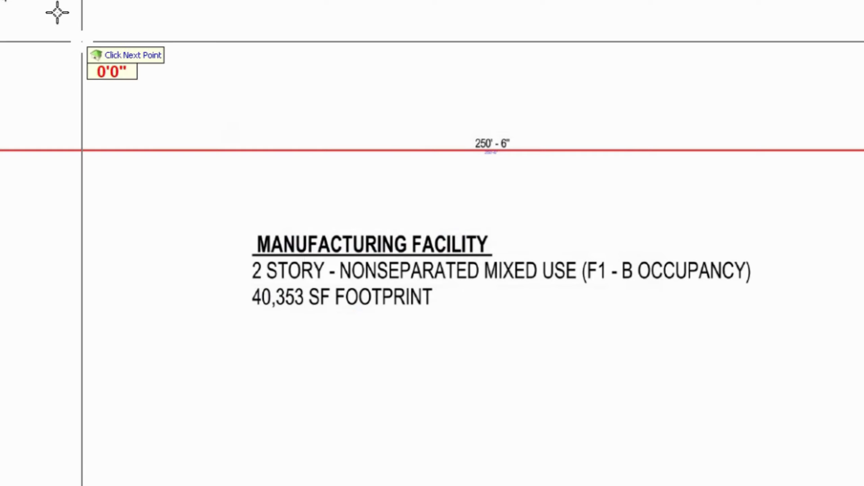
- Start the roof outline at the building corner beside the trash area and trace the angled wall section by the truck dock
scroll(237, 118, up, 5)
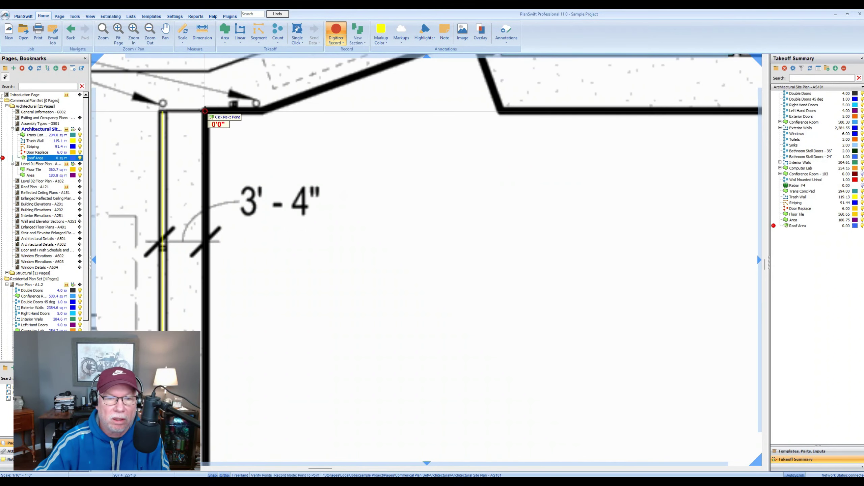
click(263, 111)
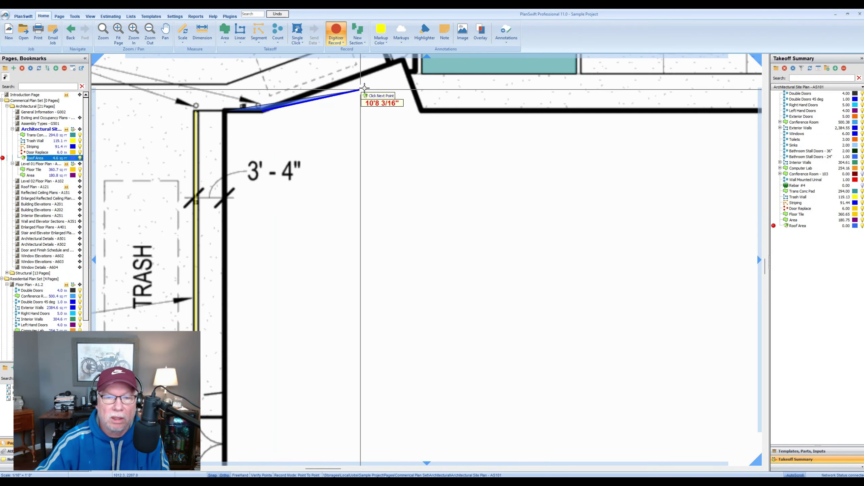
scroll(363, 125, up, 3)
click(305, 124)
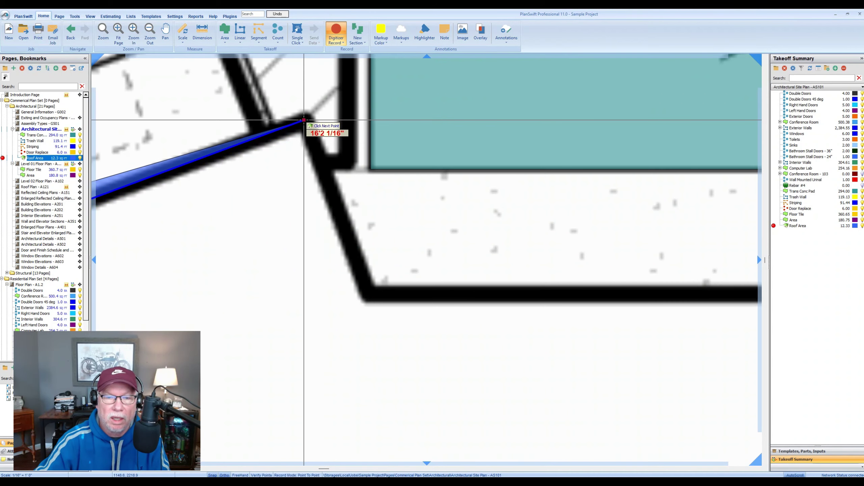
scroll(304, 122, down, 3)
scroll(336, 198, up, 4)
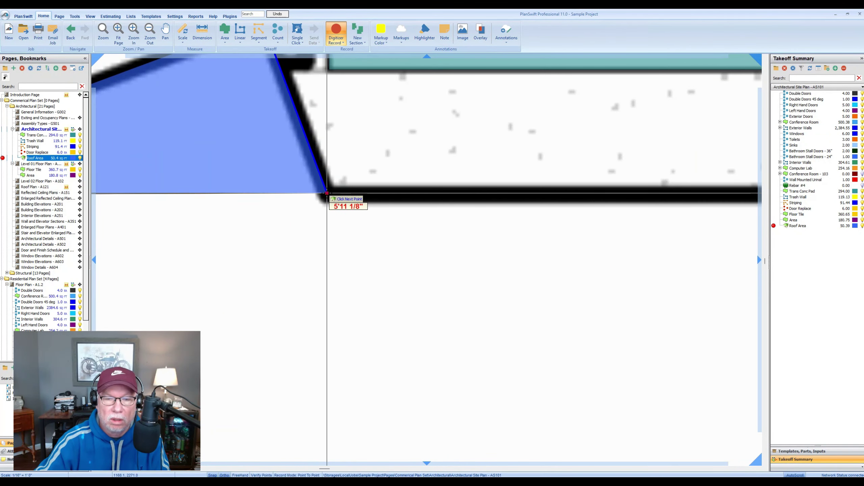
click(327, 194)
- Continue the roof outline along the straight parking-side wall to the small jog at the hatched recess
scroll(328, 194, down, 5)
drag(602, 206, 309, 209)
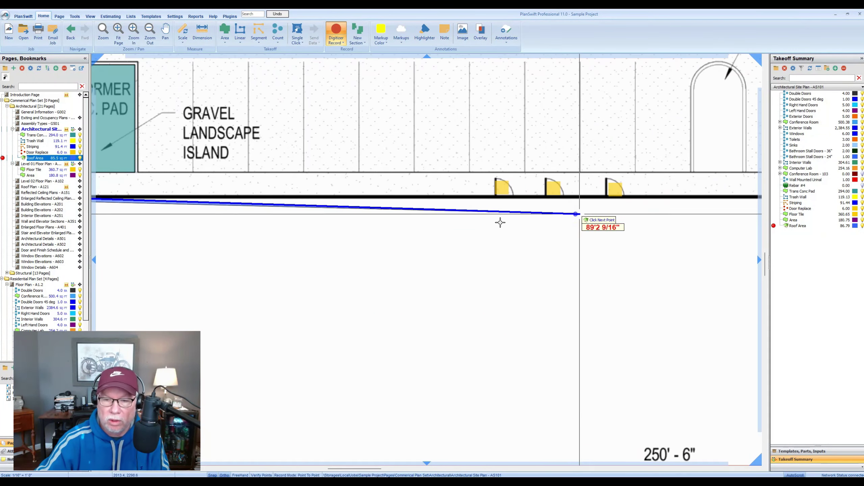
drag(548, 216, 272, 226)
drag(517, 232, 284, 234)
drag(560, 234, 340, 233)
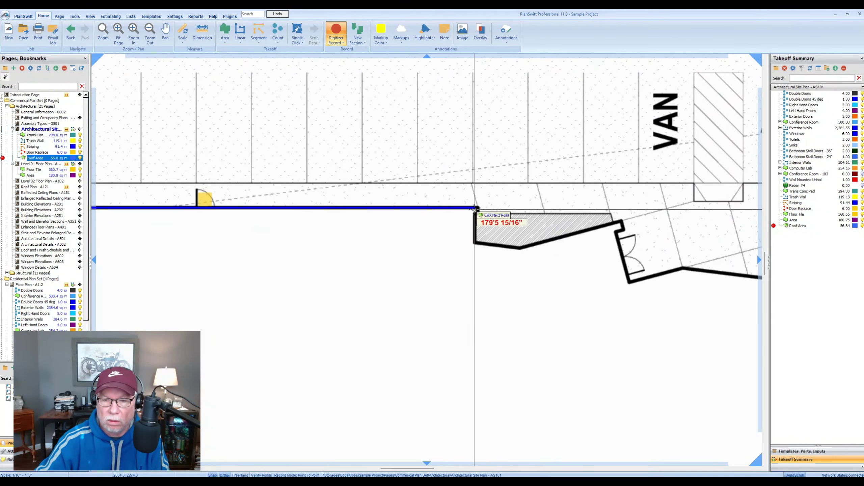
scroll(475, 209, up, 3)
click(466, 227)
- Trace the roof outline around the inner edge of the hatched recess and the short jog beside the entry doors
click(463, 330)
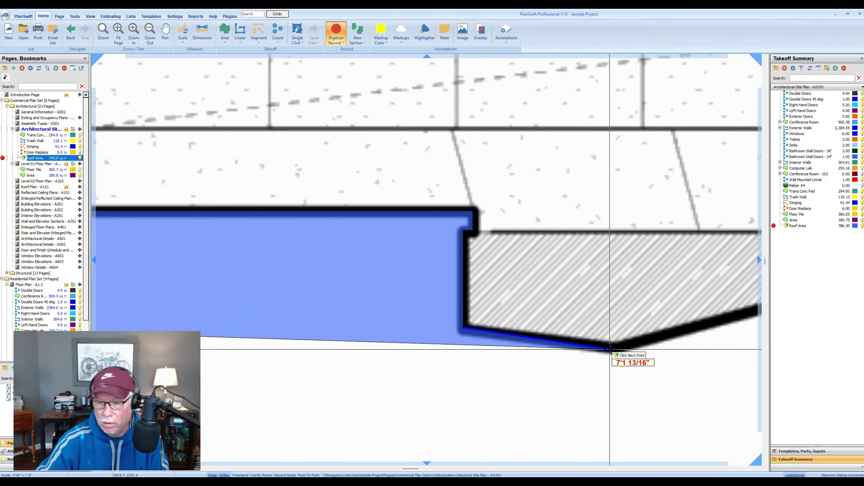
click(614, 350)
scroll(614, 348, down, 3)
drag(677, 328, 538, 350)
scroll(573, 345, up, 3)
click(618, 319)
click(626, 349)
click(598, 357)
- Continue the roof outline past the entry doors and along the angled wall to the building corner near the VAN parking side
scroll(598, 357, down, 3)
drag(602, 405, 544, 288)
scroll(559, 313, up, 5)
click(557, 320)
click(557, 302)
scroll(559, 300, down, 3)
drag(650, 314, 300, 268)
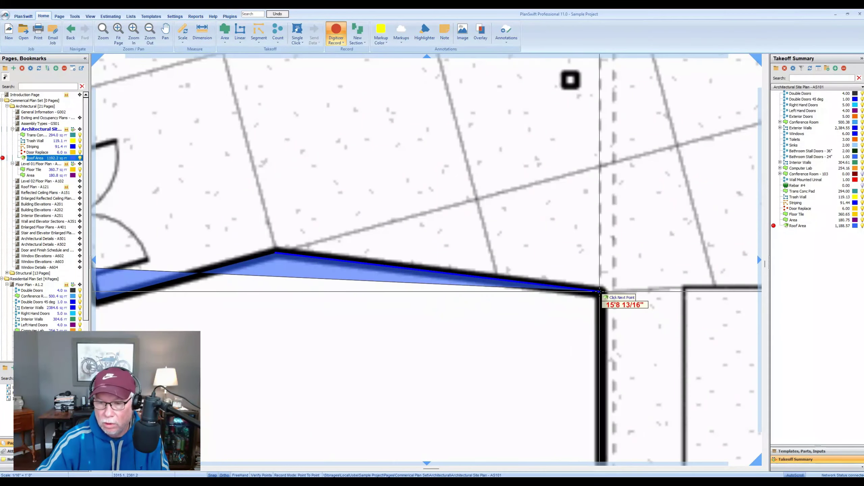
click(602, 291)
- Extend the roof outline down the wall facing the 18-space parking row to the building corner nearest the landscaped berm
scroll(601, 292, down, 3)
drag(602, 291, 608, 245)
drag(596, 374, 603, 216)
drag(592, 390, 590, 89)
drag(568, 401, 544, 95)
drag(537, 366, 537, 88)
scroll(586, 327, up, 1)
click(585, 320)
- Extend the roof outline along the berm-side wall to the opposite building corner near the covered unloading area
scroll(582, 318, down, 3)
drag(217, 323, 558, 328)
drag(218, 327, 633, 337)
scroll(266, 348, up, 3)
click(268, 347)
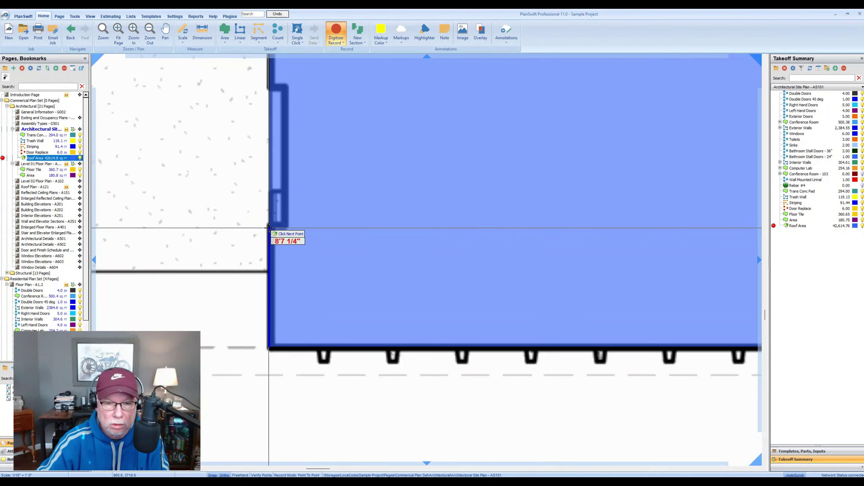
- Trace the roof outline around the shallow wall recess near the berm end of the covered material unloading area
click(269, 226)
click(285, 226)
click(284, 87)
click(270, 87)
drag(282, 139, 300, 314)
scroll(303, 297, down, 4)
drag(305, 116, 309, 252)
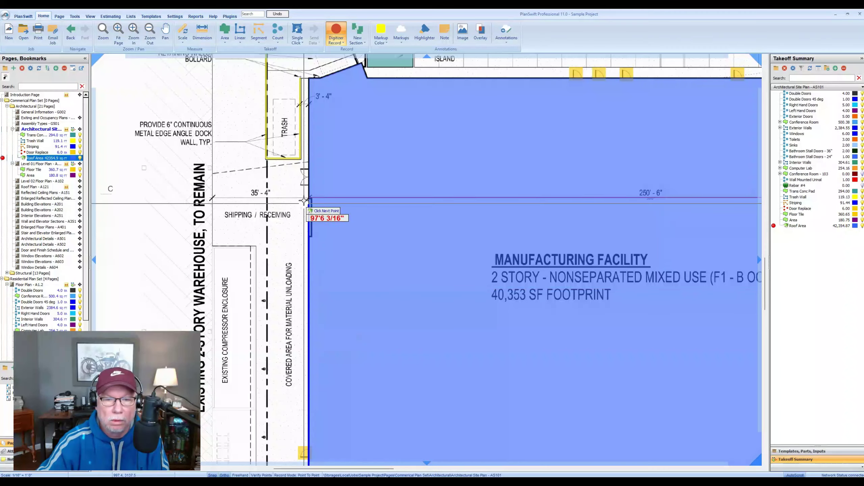
- Trace the roof outline around the second wall recess, next to the Shipping / Receiving area
scroll(307, 221, up, 4)
click(319, 346)
click(342, 344)
drag(344, 82, 343, 368)
click(341, 337)
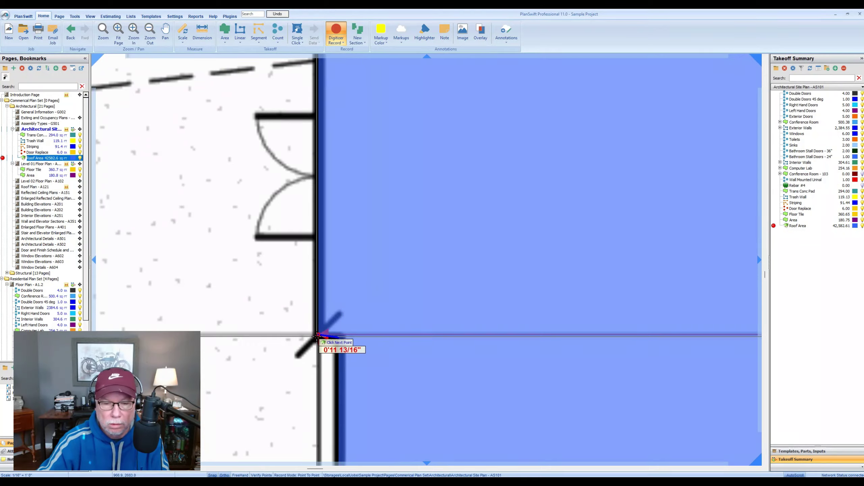
click(320, 337)
- Close the roof outline along the remaining wall beside the trash area and finish recording the Roof Area takeoff
scroll(320, 337, down, 3)
scroll(333, 144, down, 3)
drag(332, 144, 328, 273)
key(Escape)
scroll(328, 273, down, 5)
drag(475, 350, 427, 270)
- Compare the Roof Area section's plan measurements with the takeoff's pitch-adjusted total
click(421, 287)
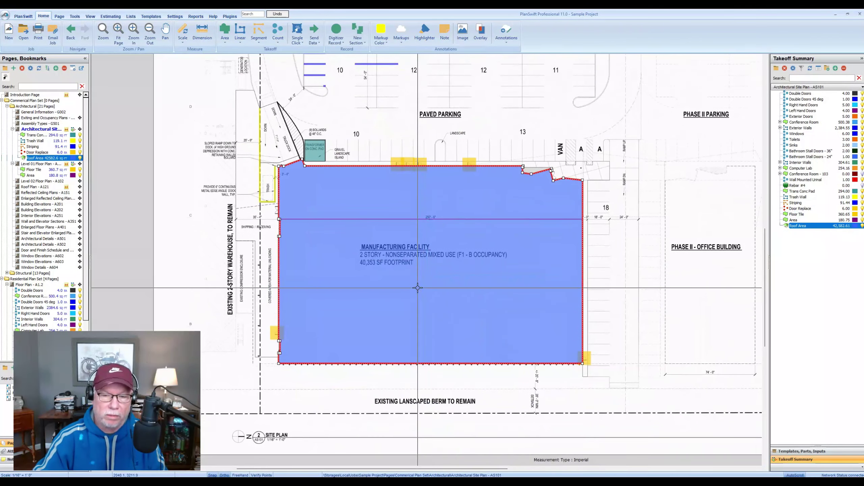
drag(421, 299, 388, 264)
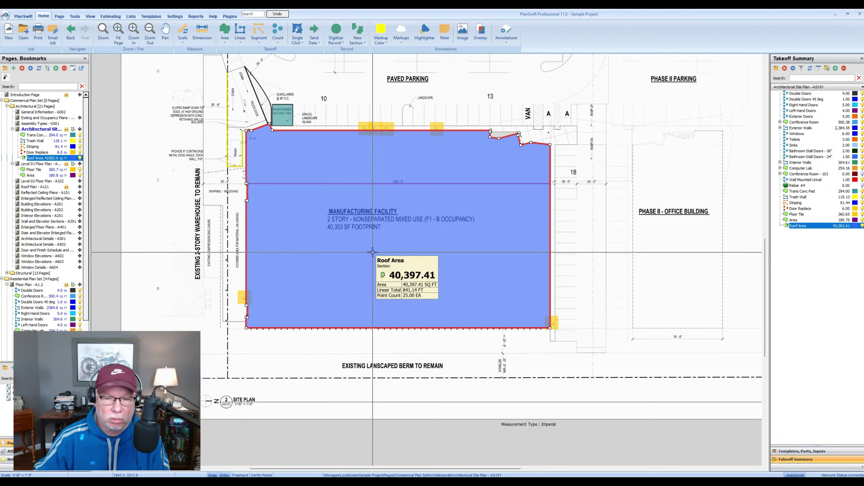
key(Escape)
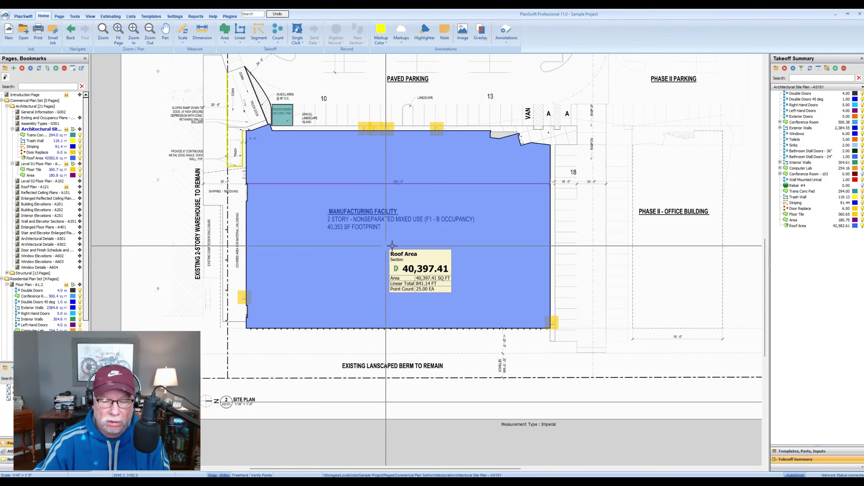
click(48, 159)
click(34, 158)
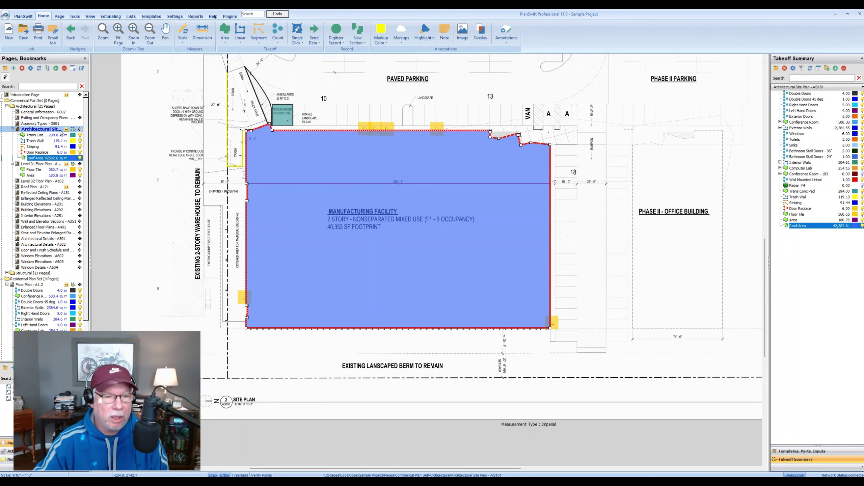
- Create a Price Per SQ FT takeoff named Carpet on the Level 01 Floor Plan, priced at 4.50 with a light blue color
click(38, 164)
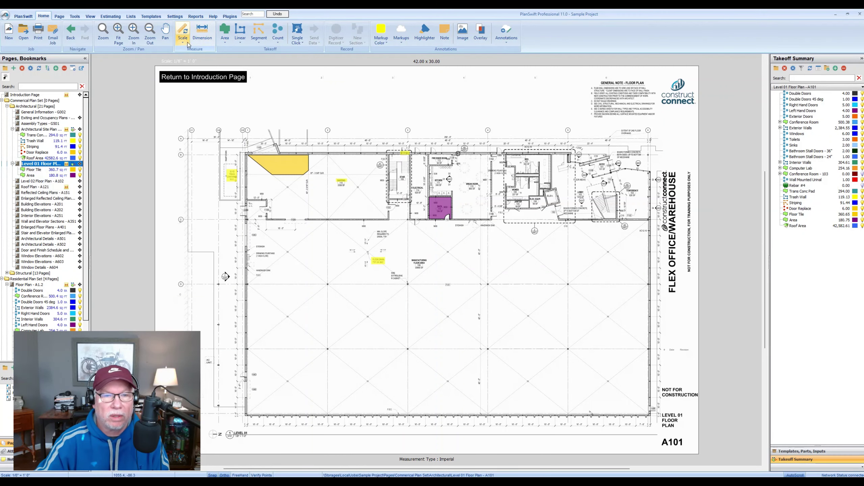
click(225, 43)
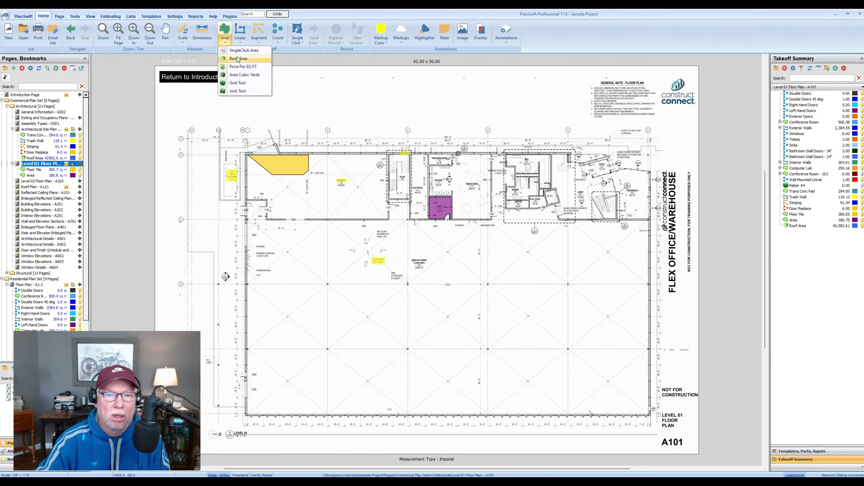
click(244, 66)
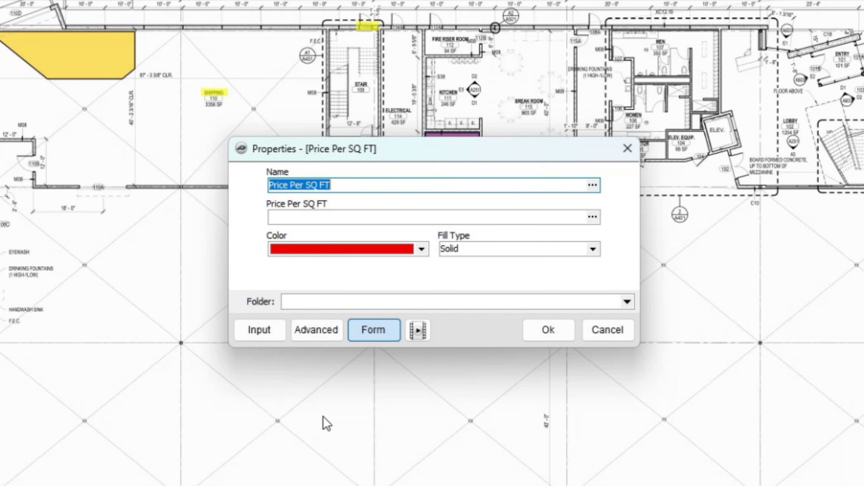
click(319, 217)
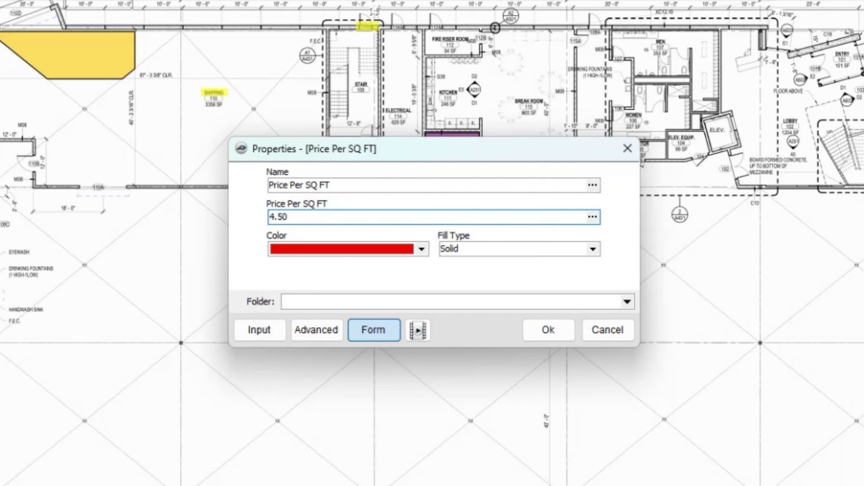
key(shift+Tab)
text(Ca)
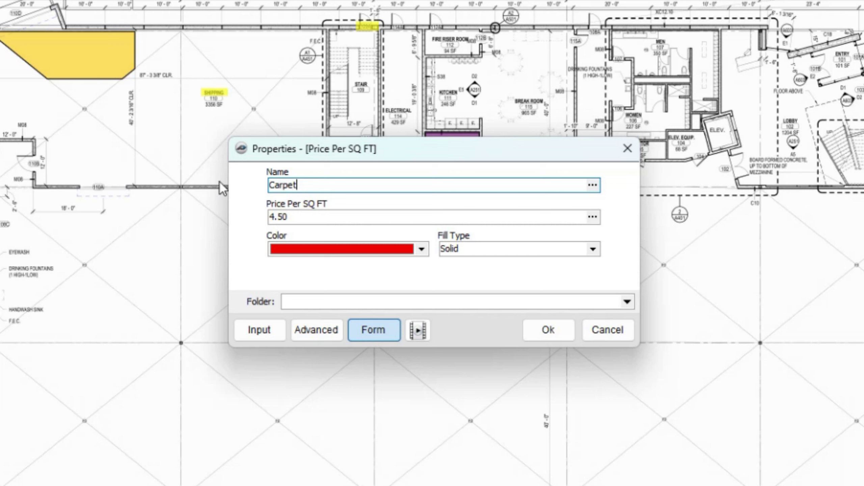
click(420, 248)
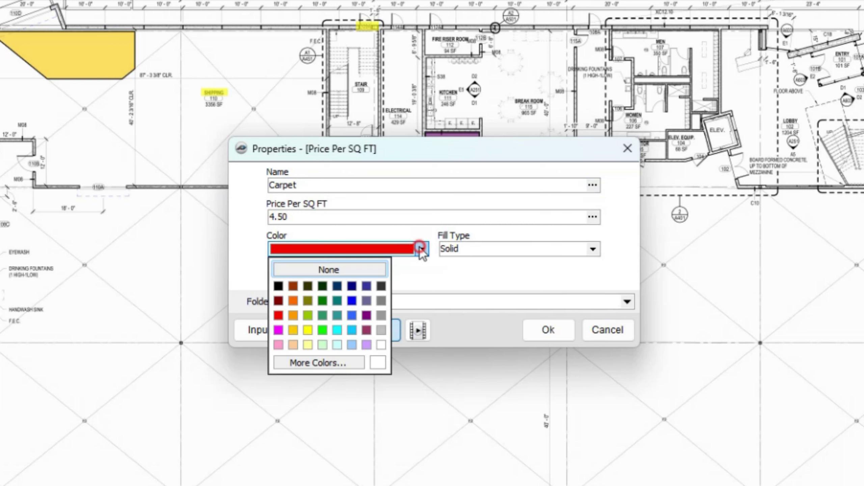
click(352, 330)
click(538, 330)
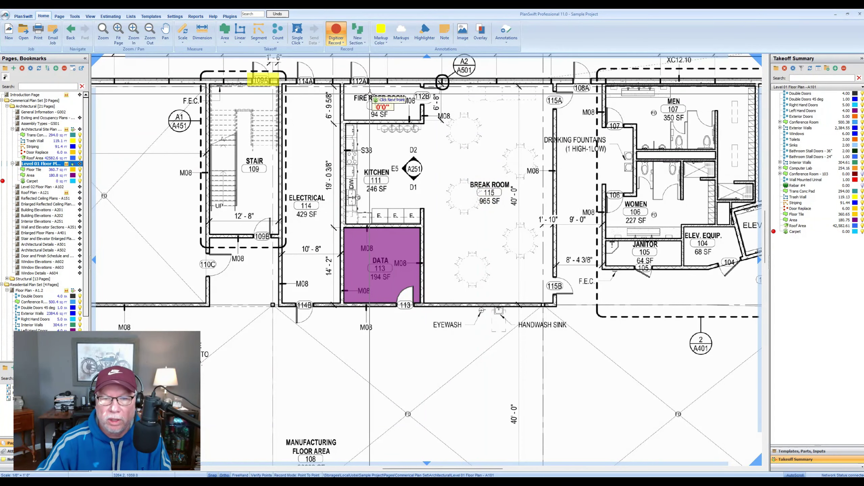
- Start the Carpet outline in Break Room 115 along the exterior wall and down the wall with doors 115A and 115B
scroll(414, 82, up, 3)
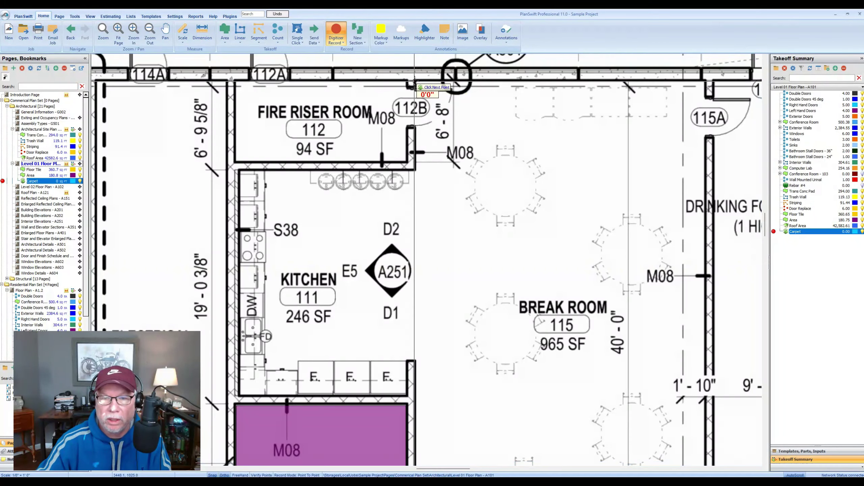
scroll(415, 82, down, 2)
click(606, 81)
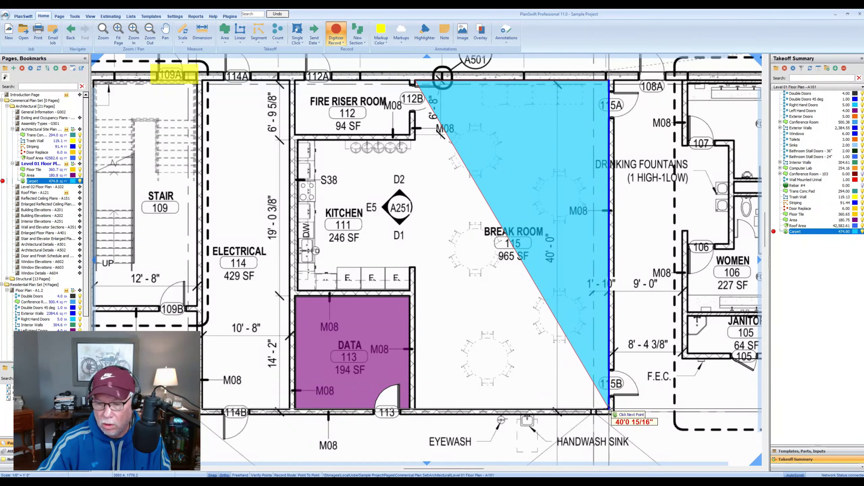
click(609, 410)
- Try to continue the Carpet outline along the Data and Kitchen side of the Break Room, and undo the last two points
click(410, 409)
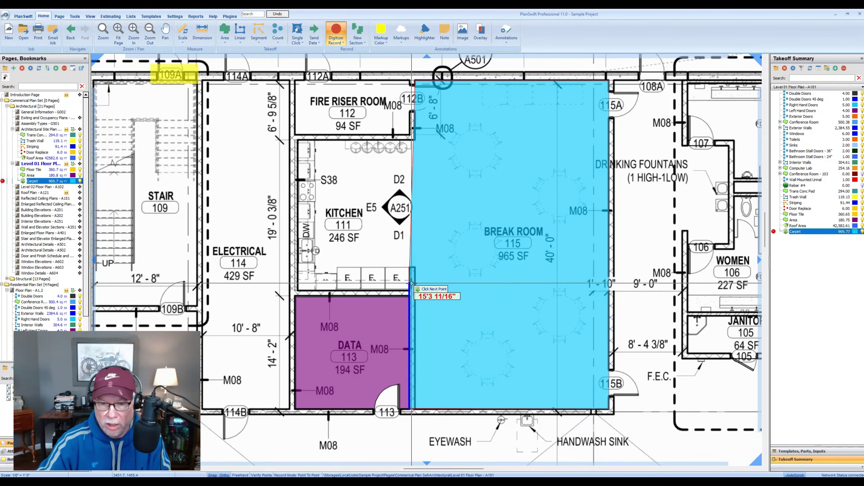
scroll(412, 279, up, 2)
click(400, 301)
scroll(402, 303, down, 2)
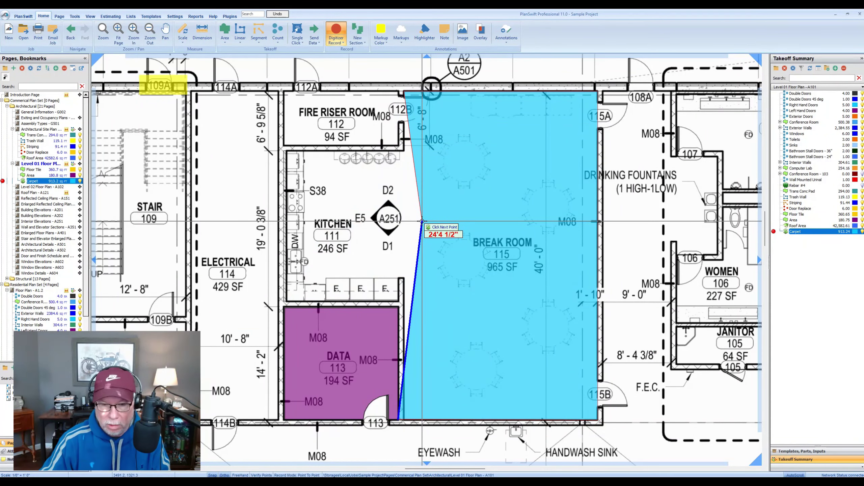
key(BackSpace)
key(BackSpace)
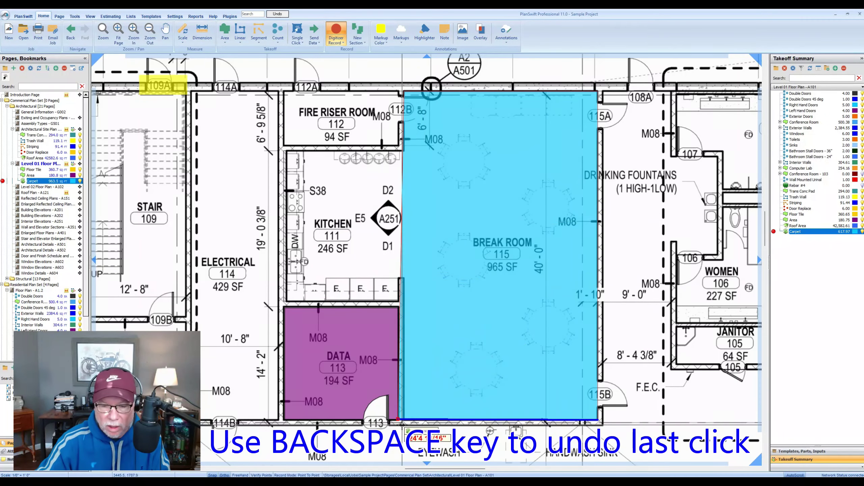
- Complete the Carpet outline at the Break Room corner beside Data 113, end the takeoff, and select the section to check its area
scroll(418, 417, up, 5)
click(409, 401)
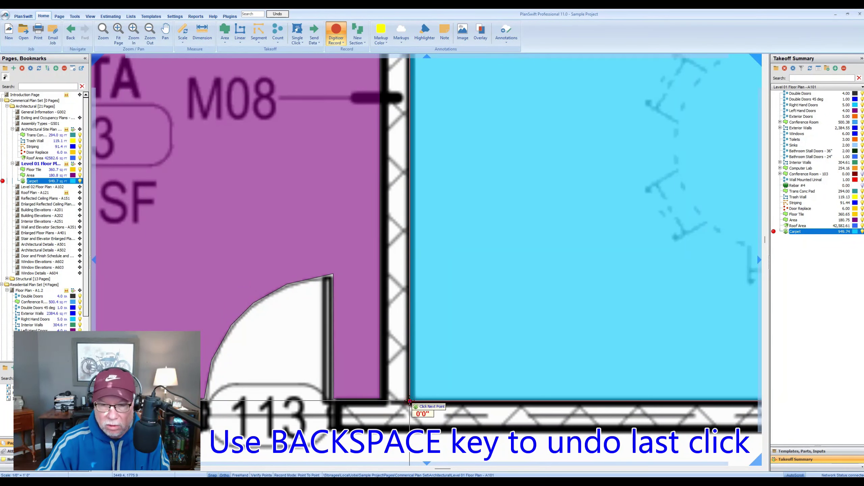
scroll(409, 401, down, 5)
scroll(407, 116, up, 2)
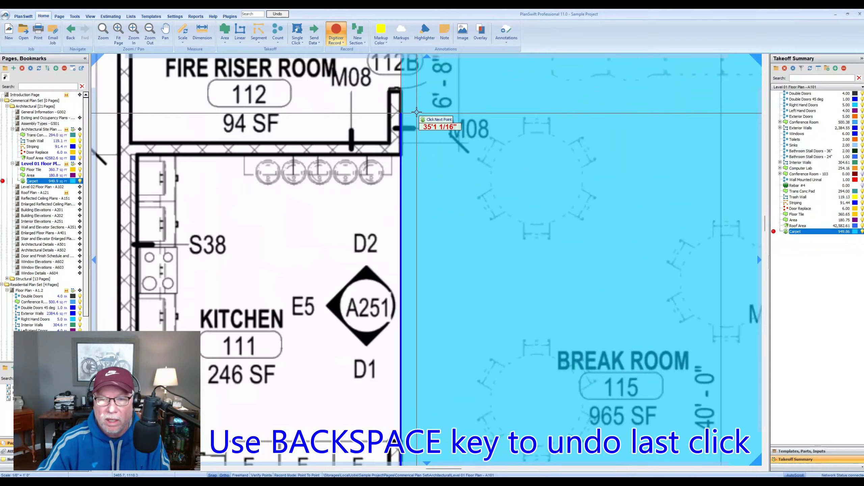
scroll(406, 114, down, 2)
key(Escape)
key(Escape)
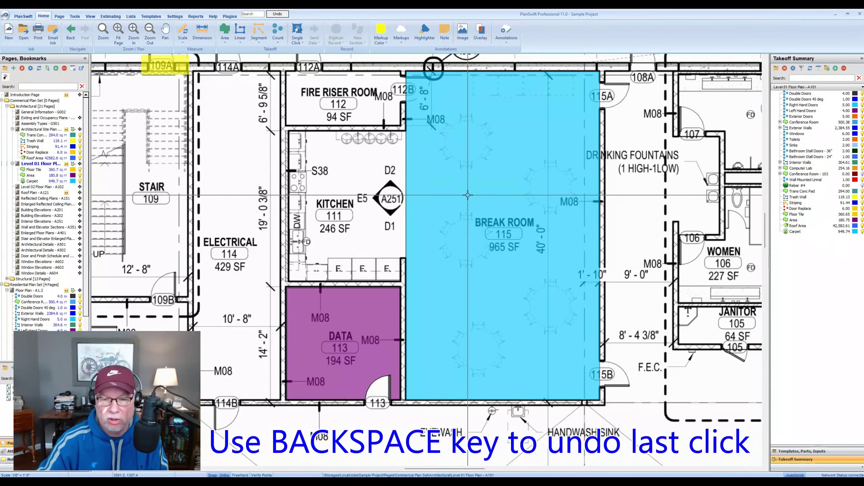
click(467, 193)
mouse_move(468, 193)
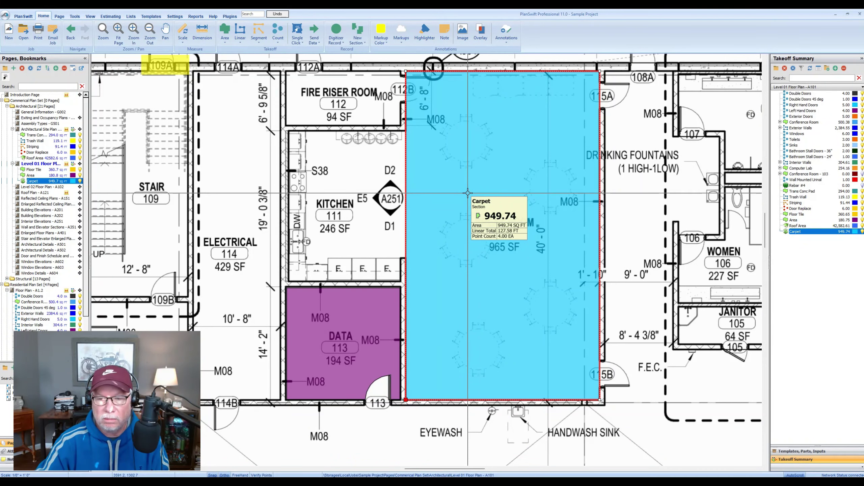
- Round up the Carpet quantity in the estimate by setting its Qty formula to RoundUp([Takeoff])
click(110, 16)
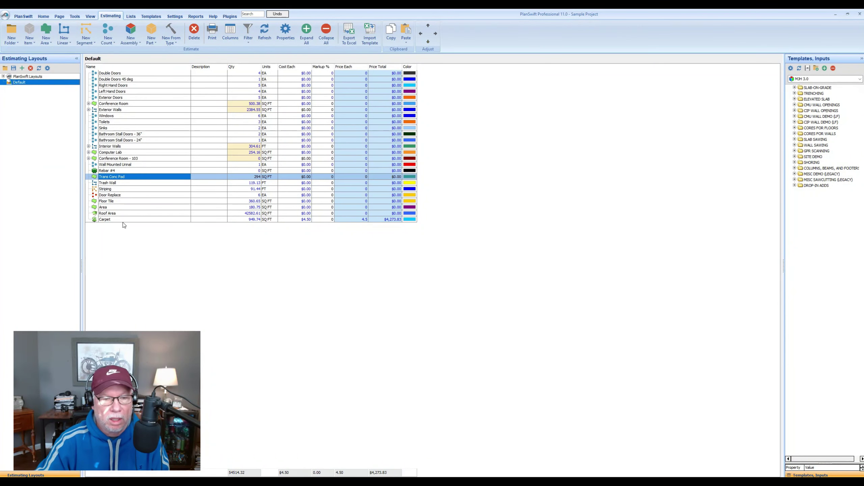
click(123, 220)
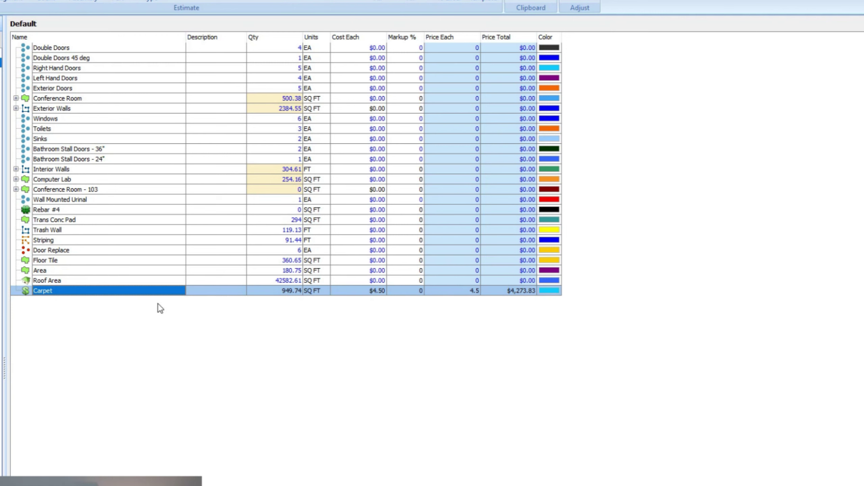
double_click(158, 291)
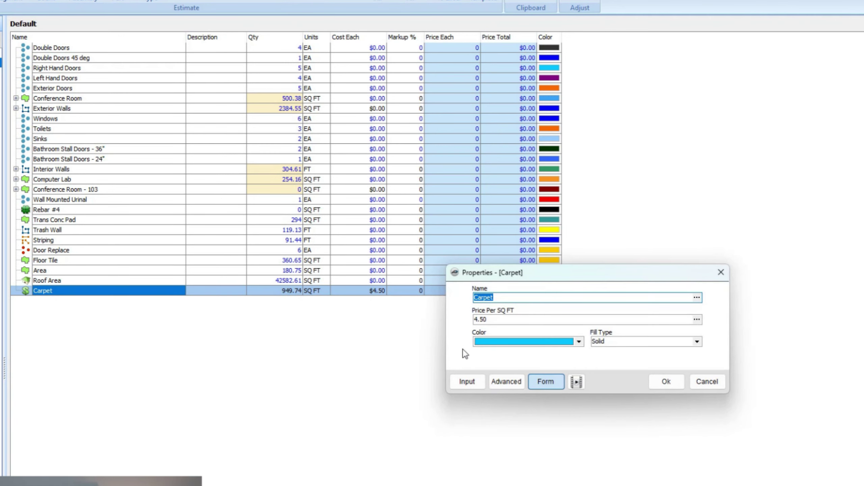
click(504, 382)
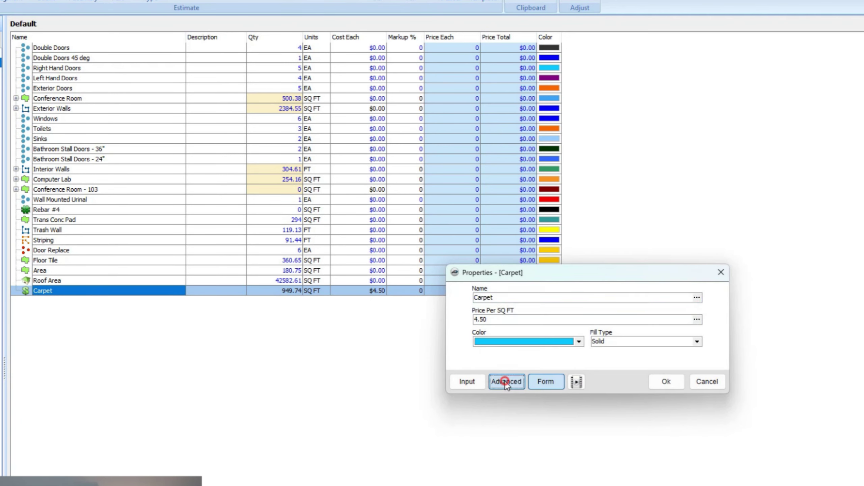
click(546, 262)
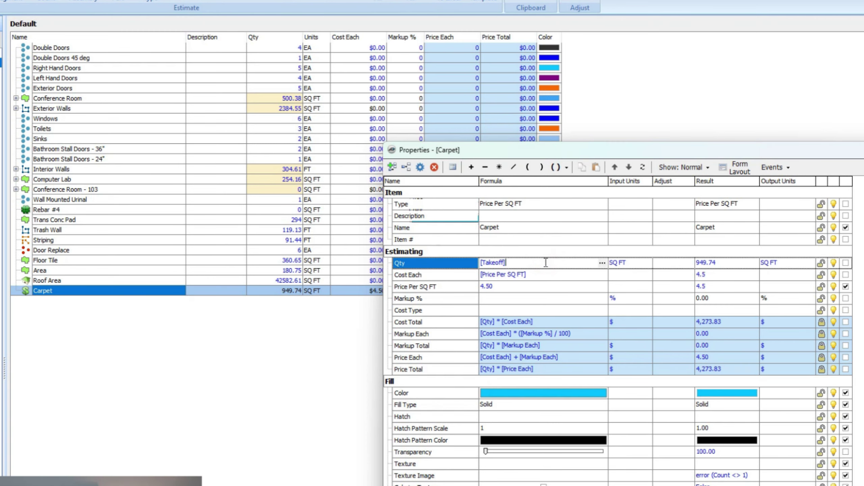
click(566, 169)
click(578, 193)
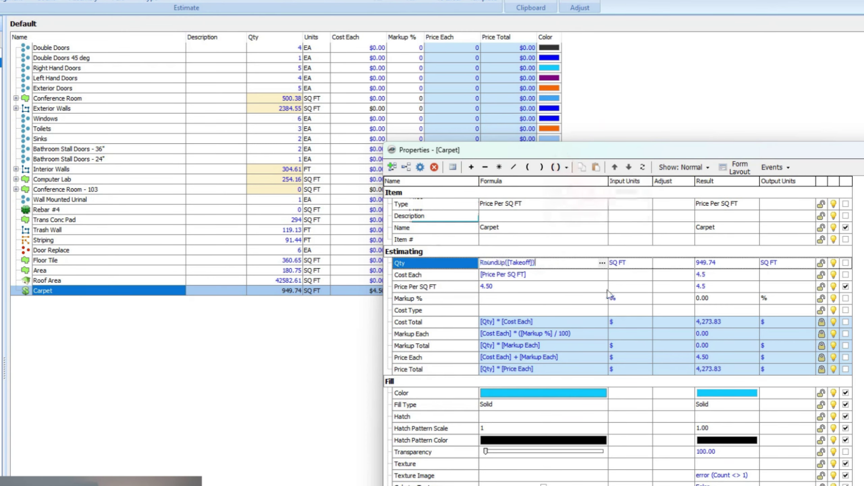
click(662, 262)
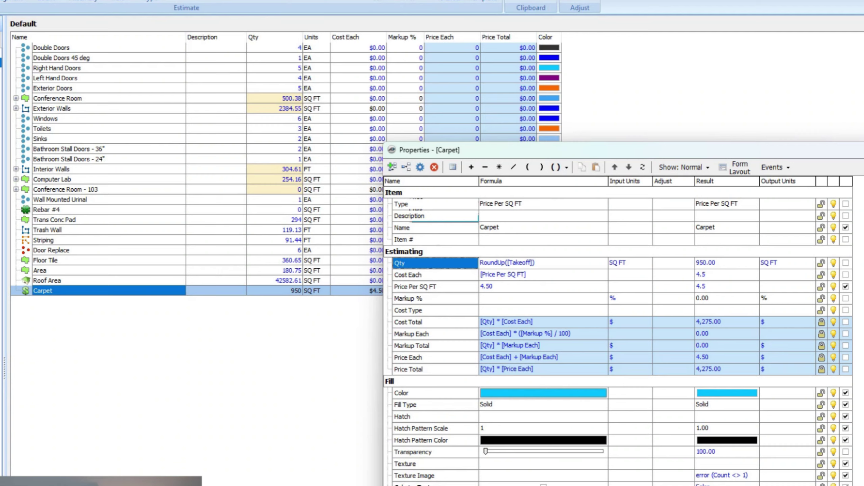
click(503, 484)
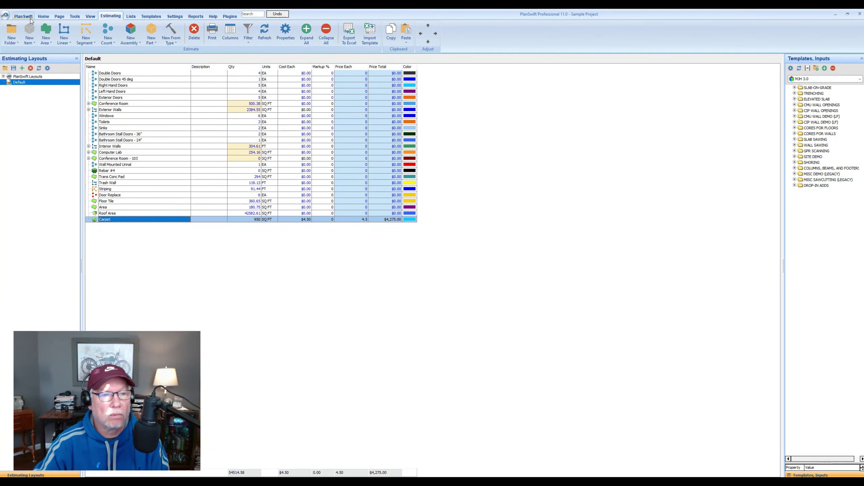
- Delete the Floor Tile takeoff in Shipping 110 on the Level 01 Floor Plan, including its estimating item
click(43, 16)
scroll(465, 409, down, 2)
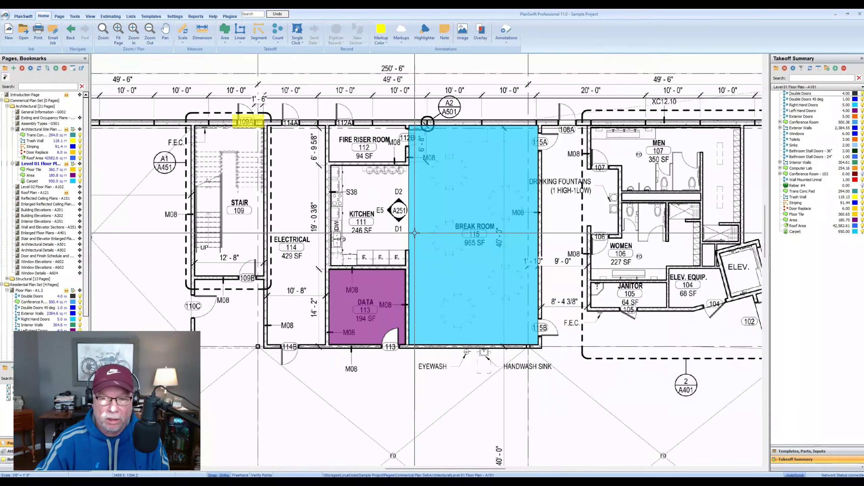
drag(457, 403, 426, 380)
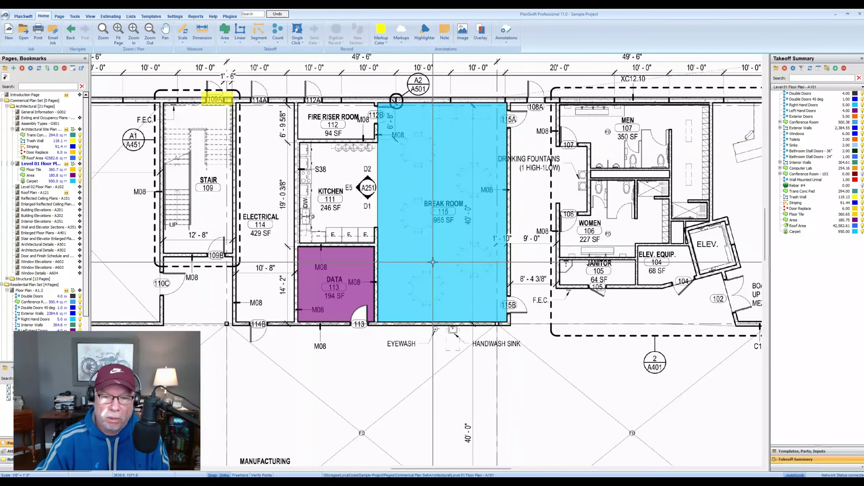
scroll(351, 323, down, 2)
drag(307, 365, 340, 353)
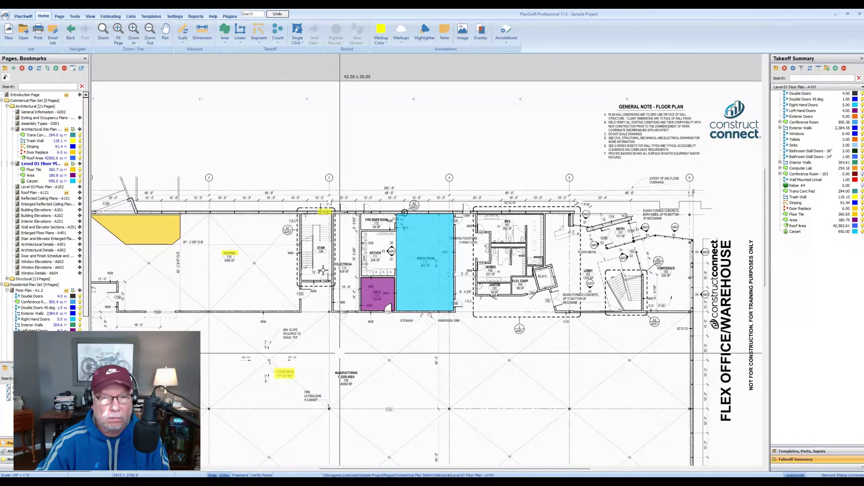
click(224, 36)
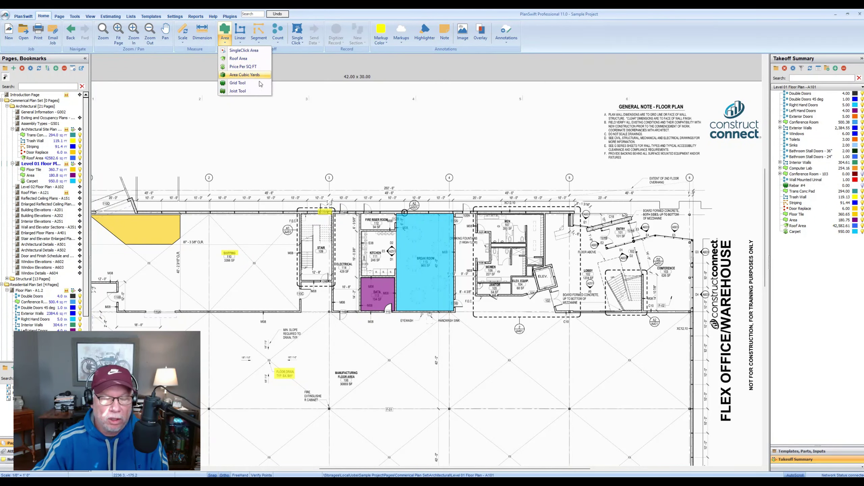
drag(160, 231, 252, 227)
click(248, 228)
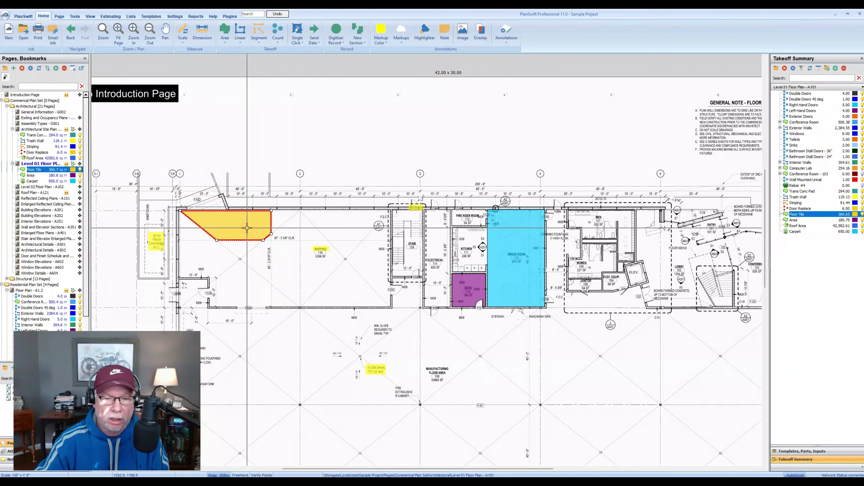
key(Delete)
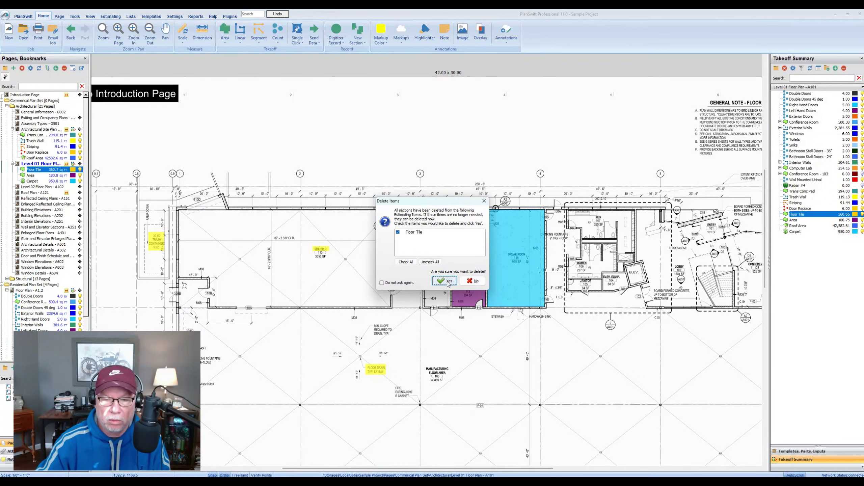
click(445, 281)
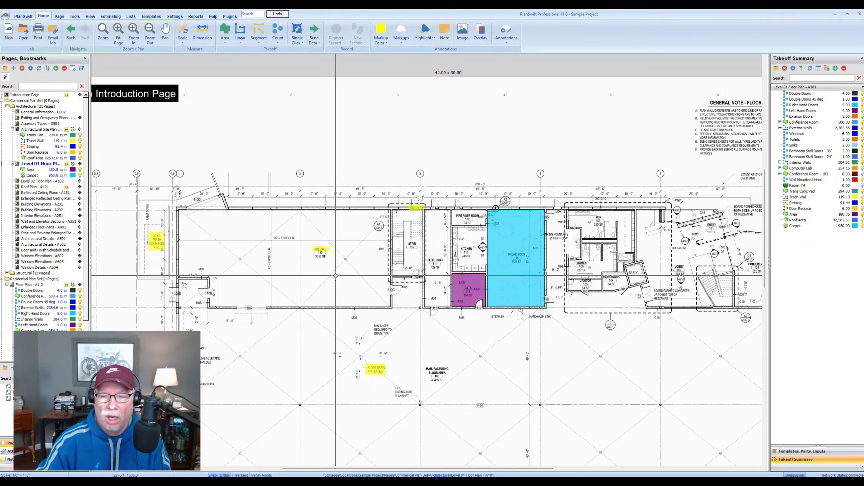
- Create an Area Cubic Yards takeoff named Repour Slab, priced at 175.00 per cubic yard with a depth of 4 inches
scroll(214, 275, up, 1)
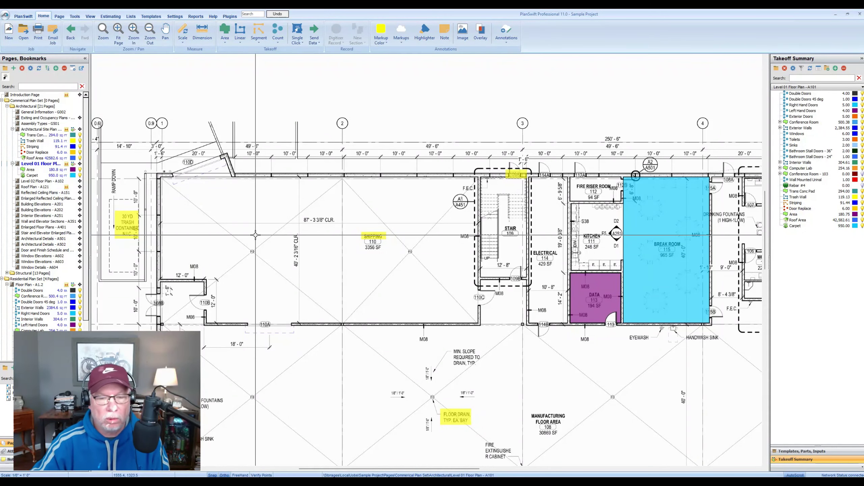
click(225, 43)
click(243, 78)
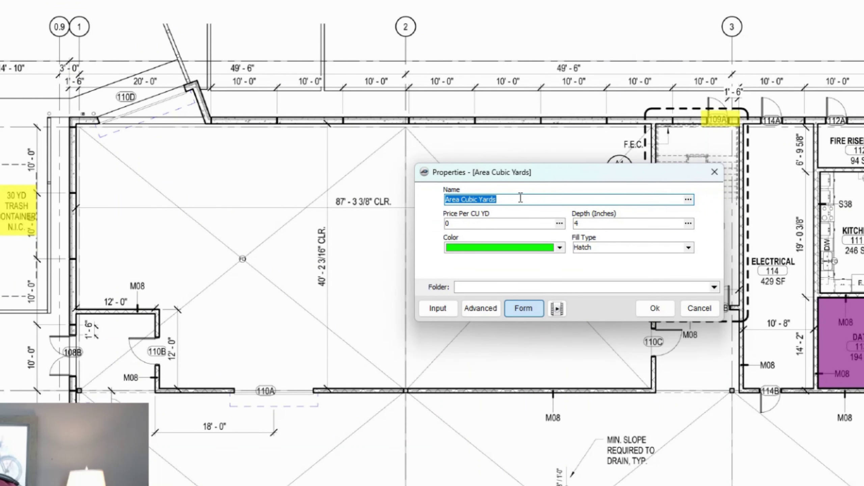
text(Repour Slab)
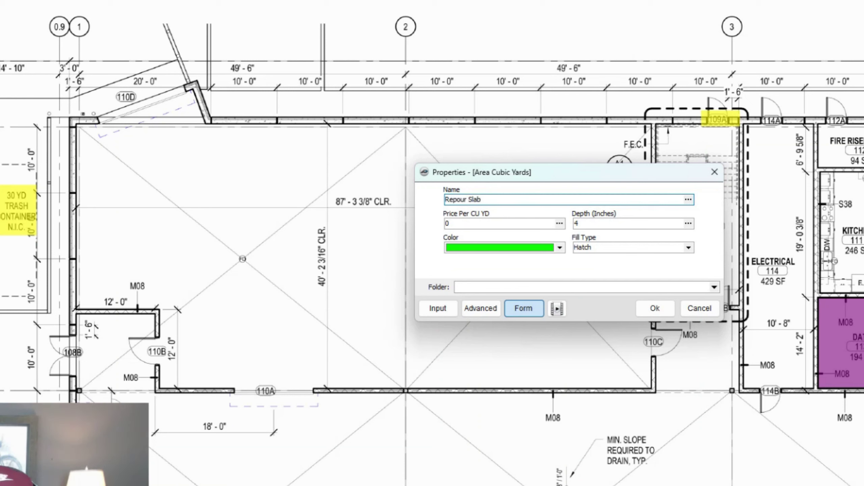
click(587, 224)
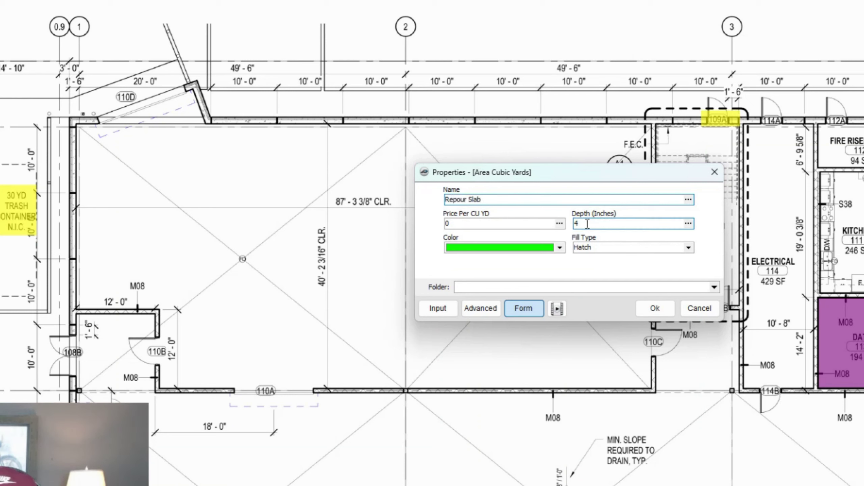
click(460, 225)
text(175)
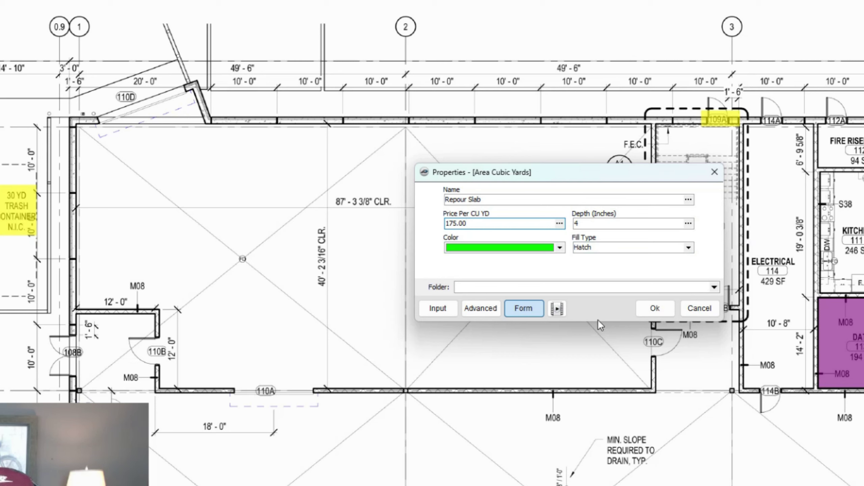
click(654, 308)
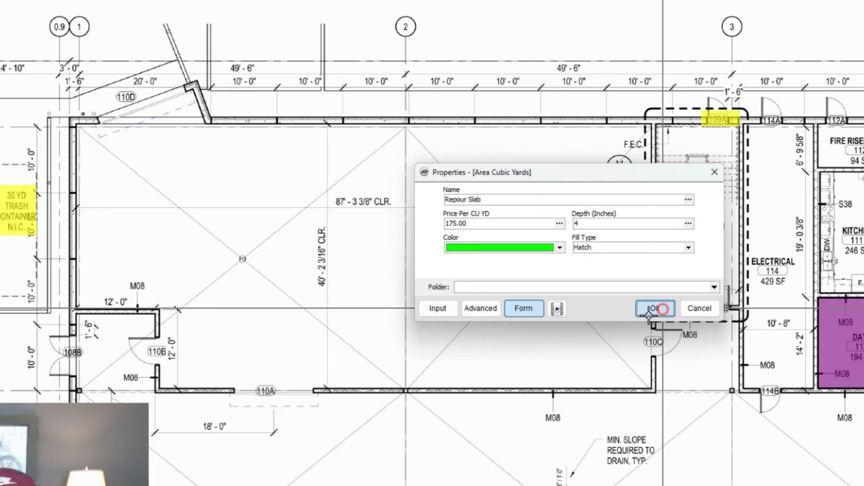
- Start the Repour Slab outline in Shipping 110, about 87 ft along the exterior wall from the corner beside door 110D to the Stair 109 wall
scroll(91, 142, up, 5)
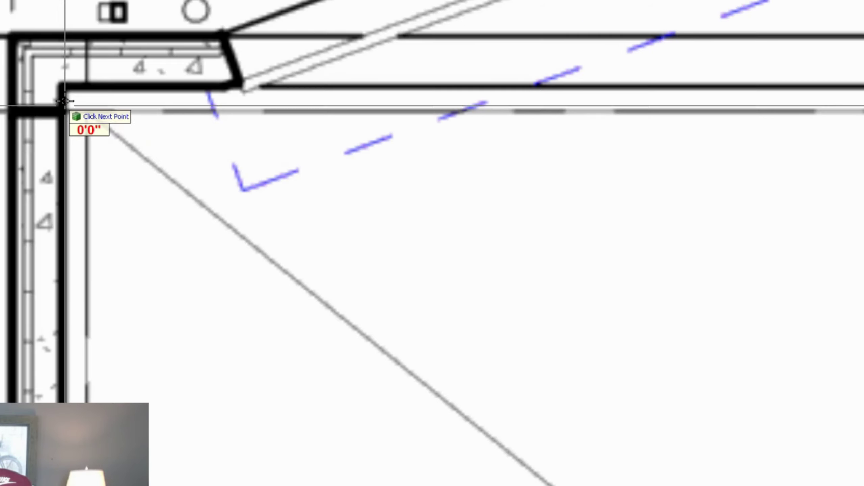
click(62, 88)
scroll(63, 88, down, 4)
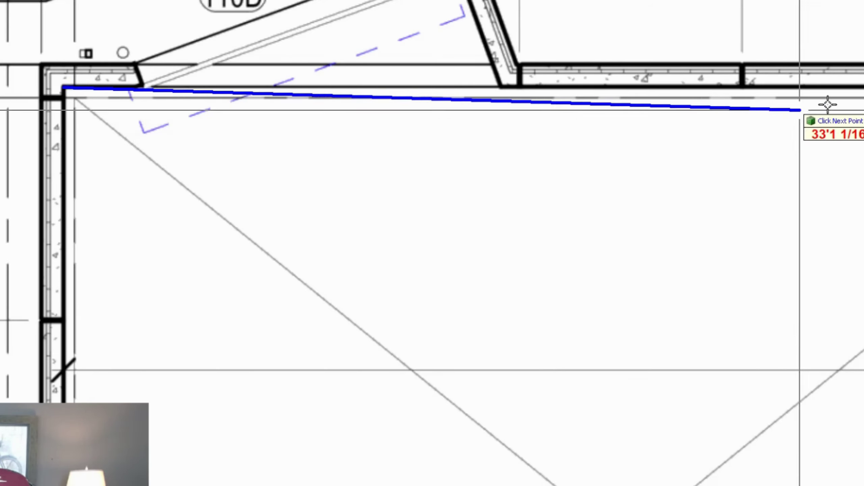
drag(830, 107, 234, 159)
drag(783, 201, 350, 182)
drag(727, 171, 380, 200)
scroll(635, 152, up, 5)
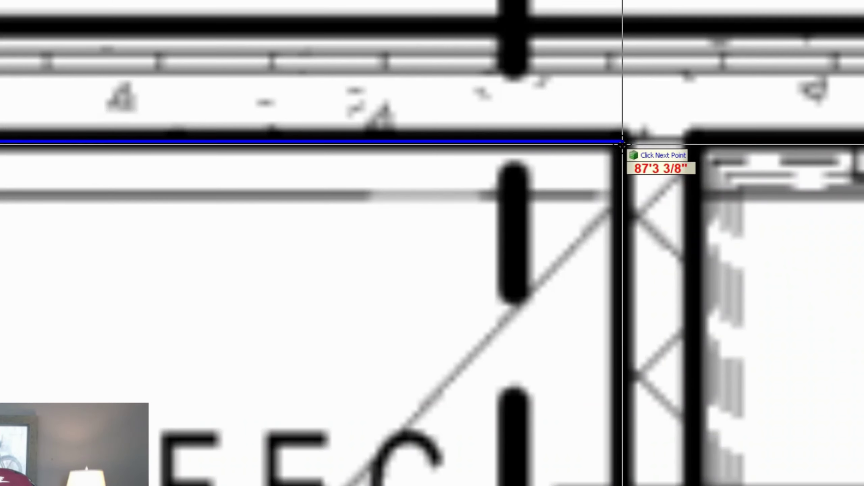
click(624, 141)
- Continue the Repour Slab outline down the Stair 109 side and along the wall with door 110A to the corner beside door 110B
scroll(626, 140, down, 4)
scroll(626, 141, down, 3)
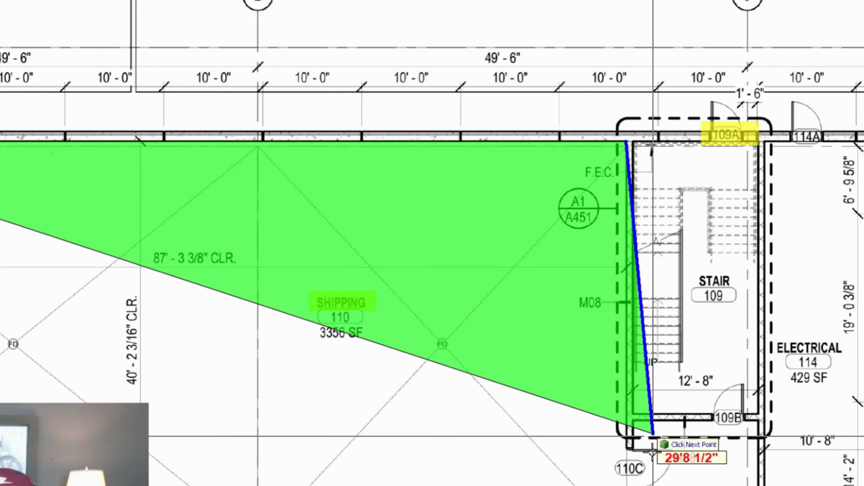
drag(642, 467, 686, 231)
scroll(669, 332, up, 6)
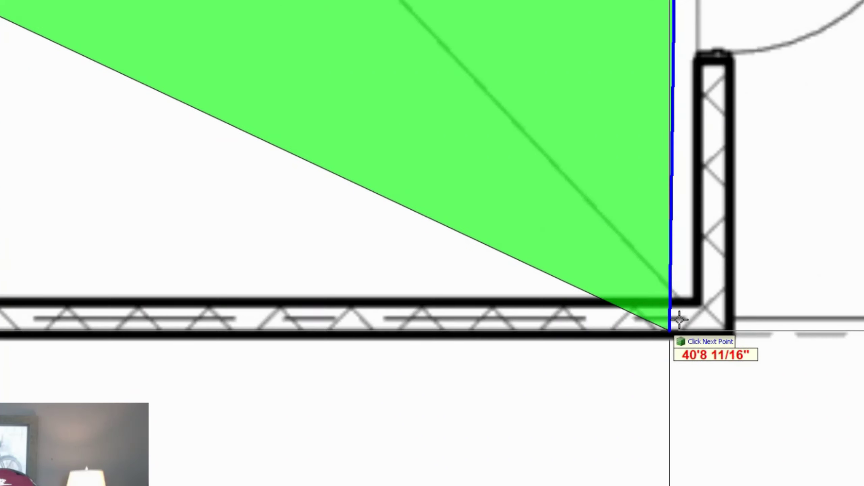
click(710, 288)
scroll(711, 288, down, 6)
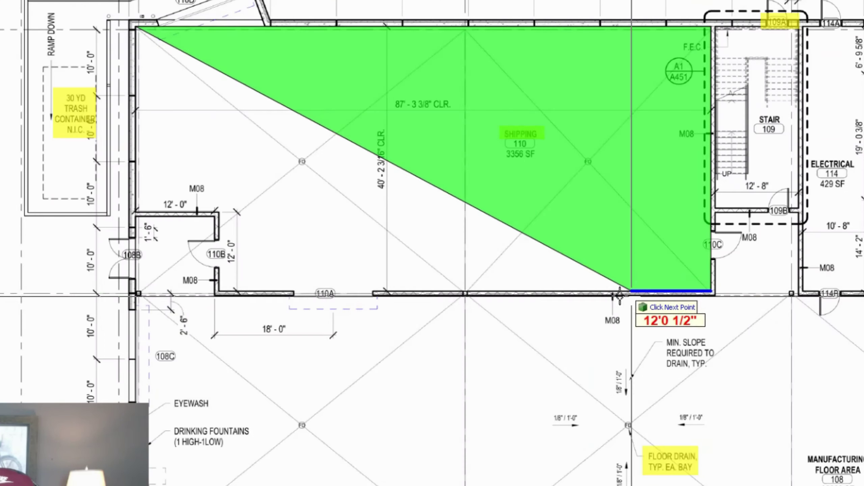
scroll(504, 289, up, 4)
scroll(578, 293, up, 7)
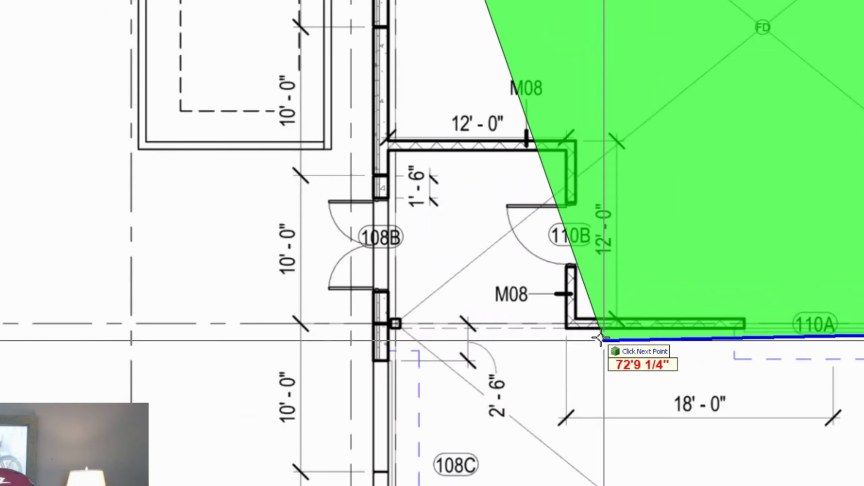
click(518, 274)
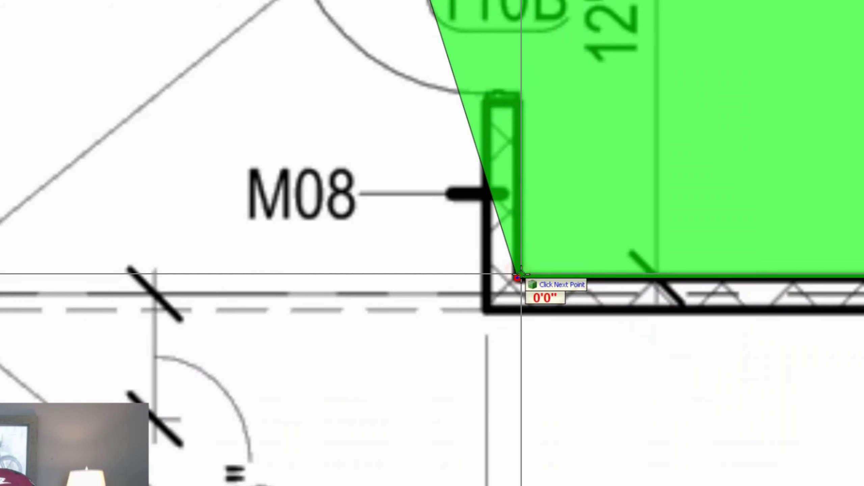
- Finish the Repour Slab outline about 12 ft along the door 110B wall and about 12 ft across to the exterior wall near door 108B
scroll(518, 273, down, 3)
scroll(521, 3, up, 4)
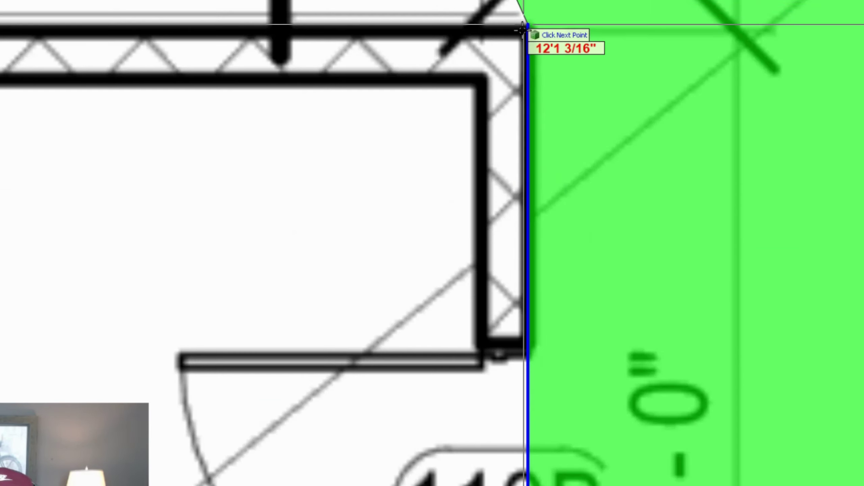
click(526, 30)
scroll(527, 33, down, 5)
scroll(408, 35, up, 5)
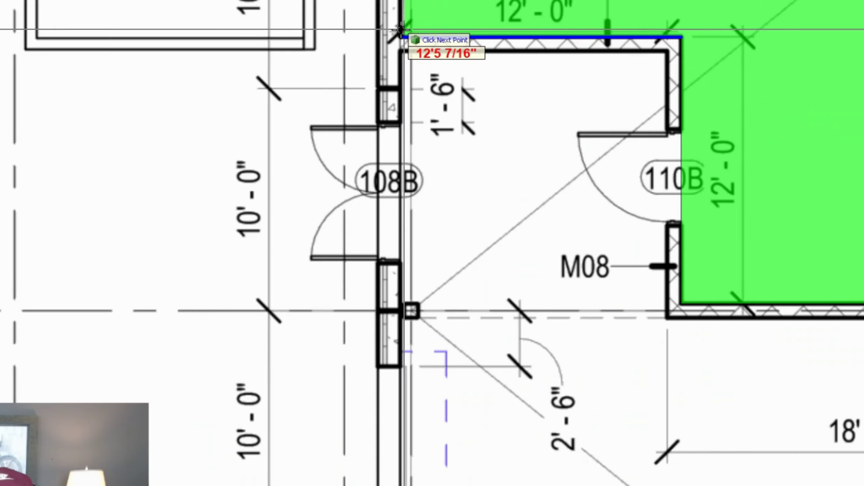
click(400, 45)
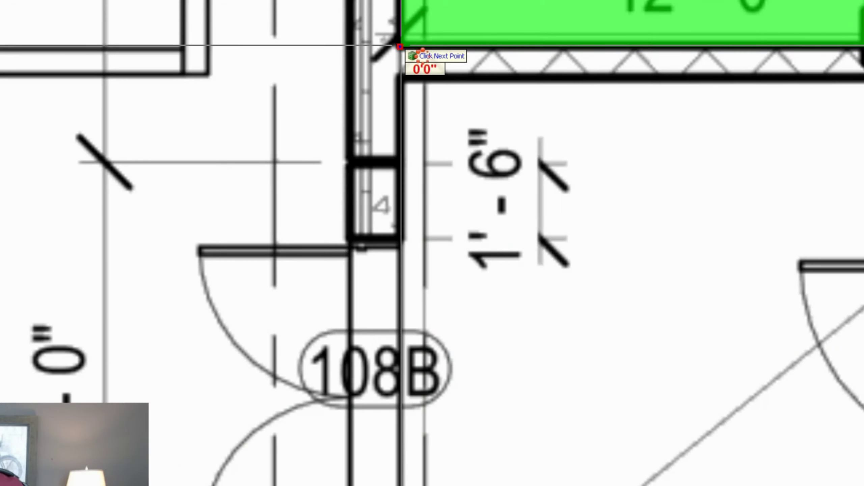
scroll(401, 48, down, 6)
scroll(738, 289, down, 1)
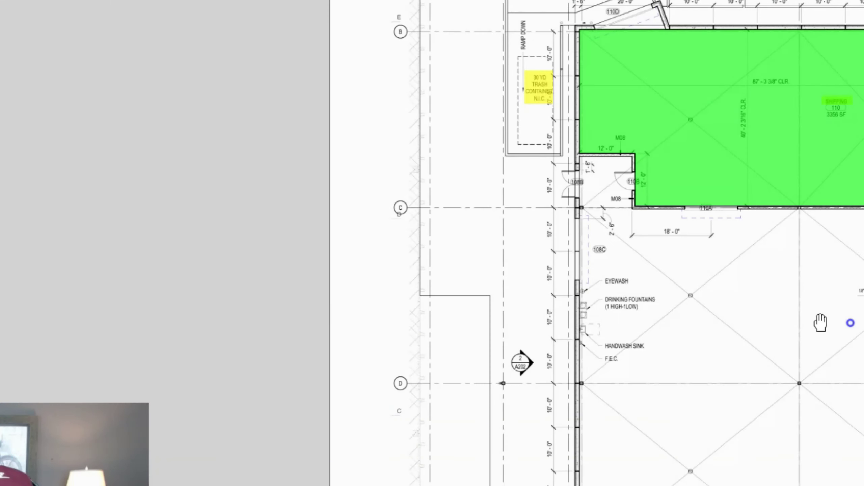
drag(819, 318, 674, 314)
- Check the Repour Slab quantity, unit and total price in the estimating list, and return to the floor plan
mouse_move(641, 139)
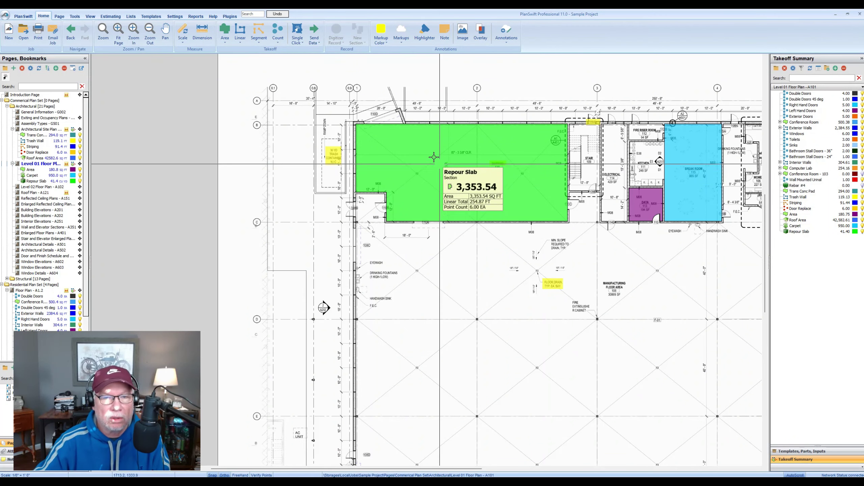
click(109, 17)
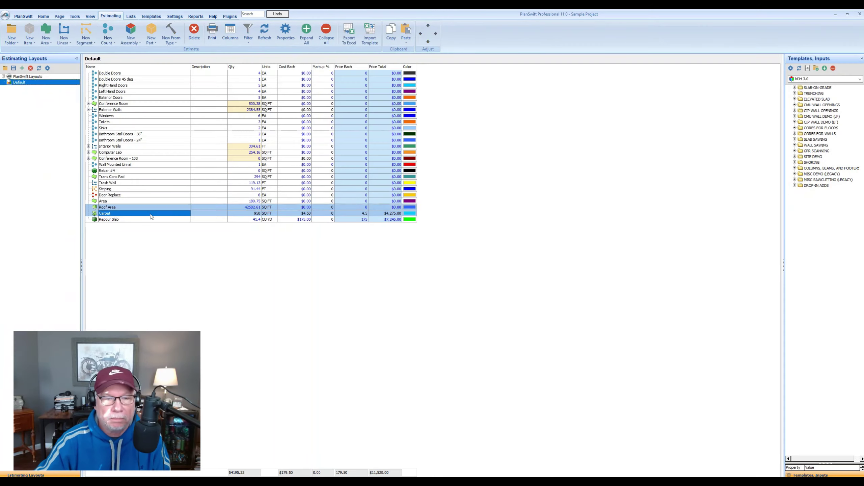
click(115, 220)
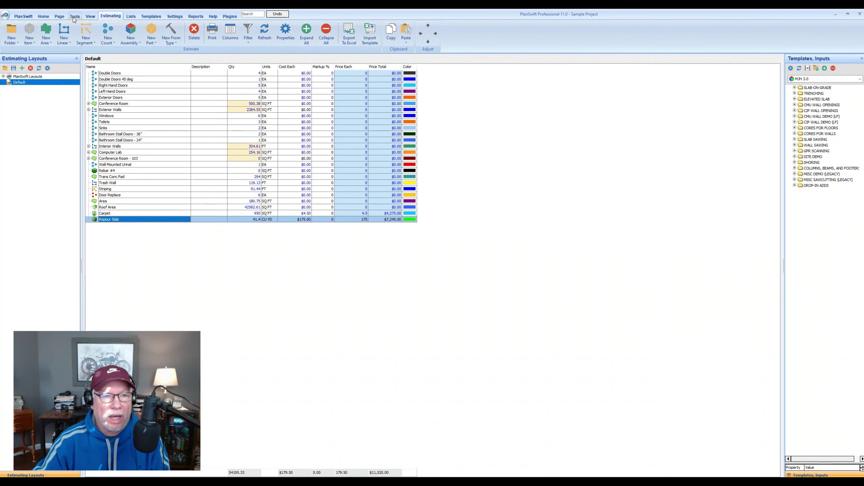
click(44, 17)
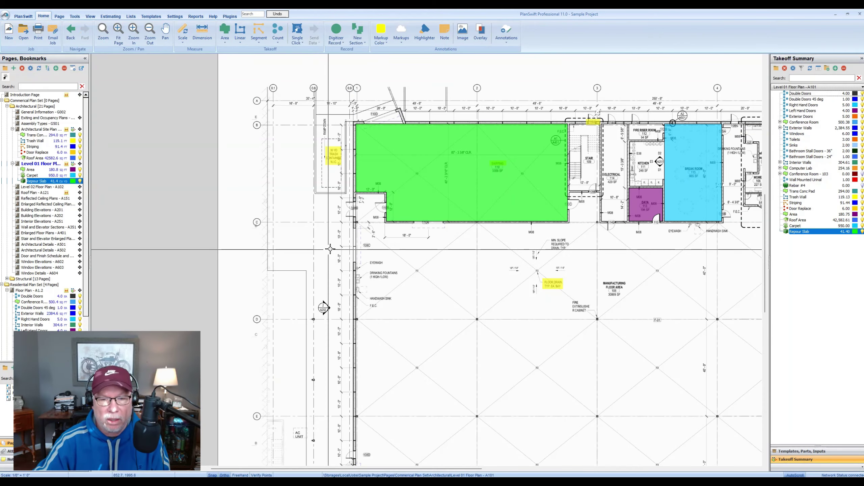
- Inspect the area and linear totals of the Repour Slab section in Shipping 110
drag(484, 291, 399, 291)
click(390, 287)
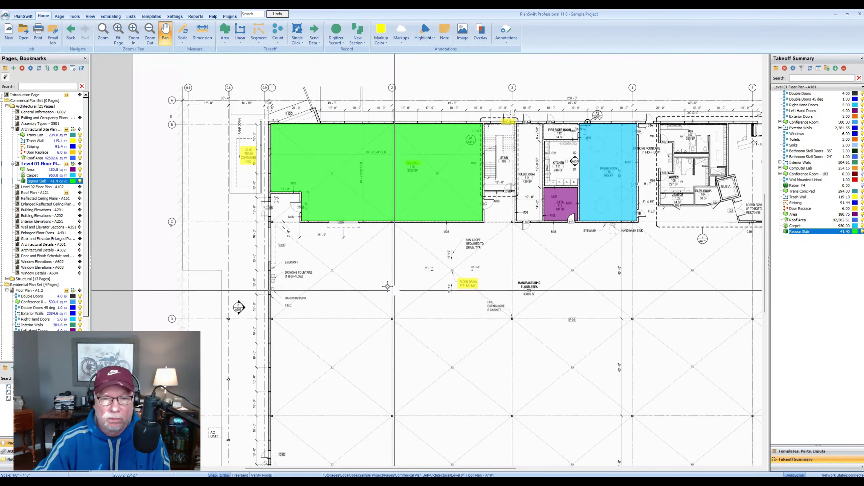
click(225, 44)
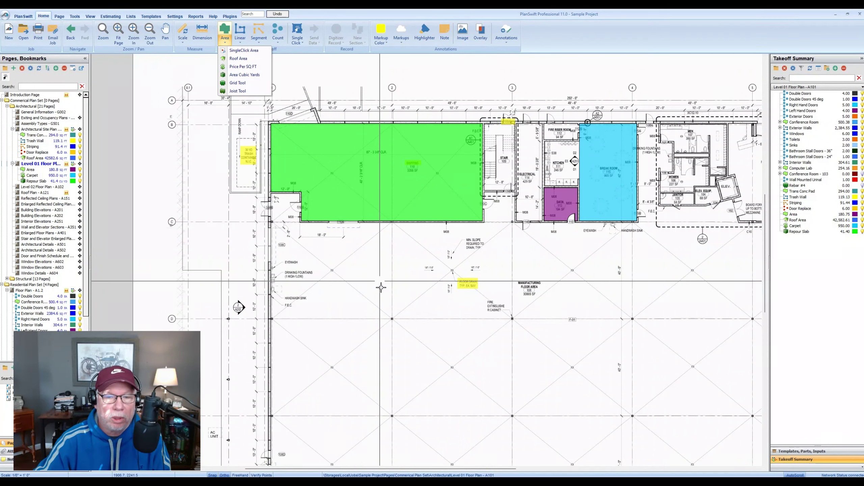
click(239, 74)
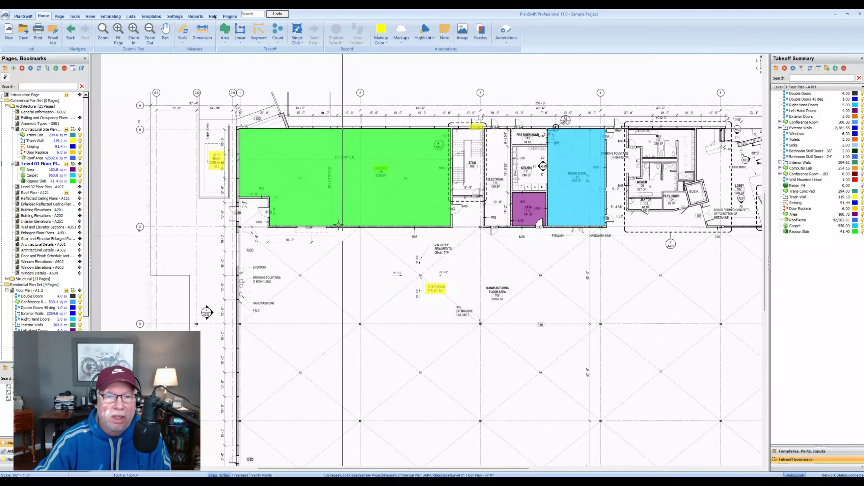
scroll(329, 177, up, 2)
click(332, 175)
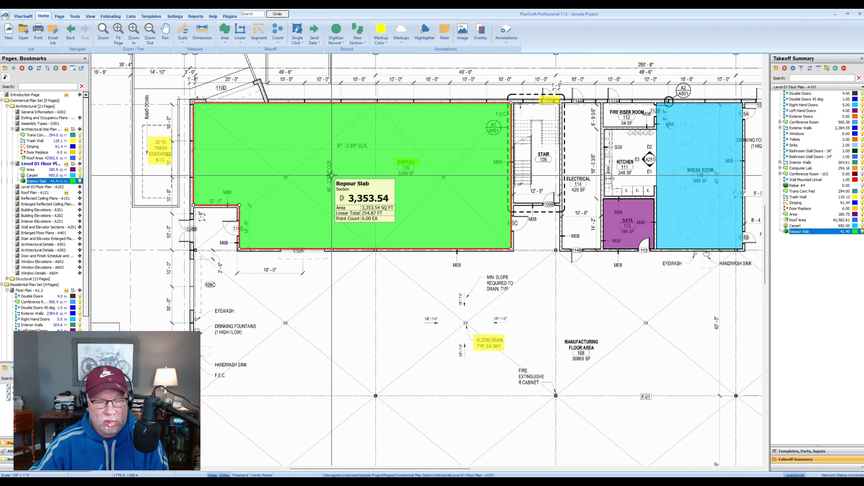
click(359, 330)
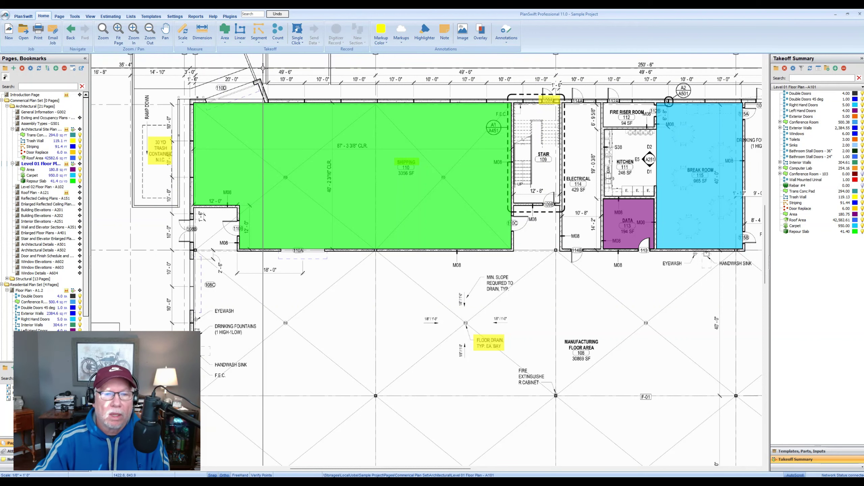
- Create a Grid Tool takeoff named Sawcutting with automatic generation and 48 for both vertical and horizontal spacing
click(225, 43)
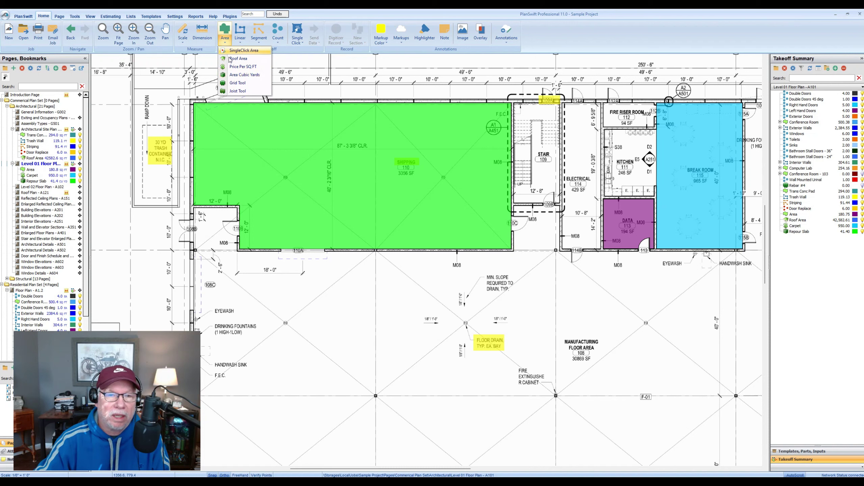
click(237, 83)
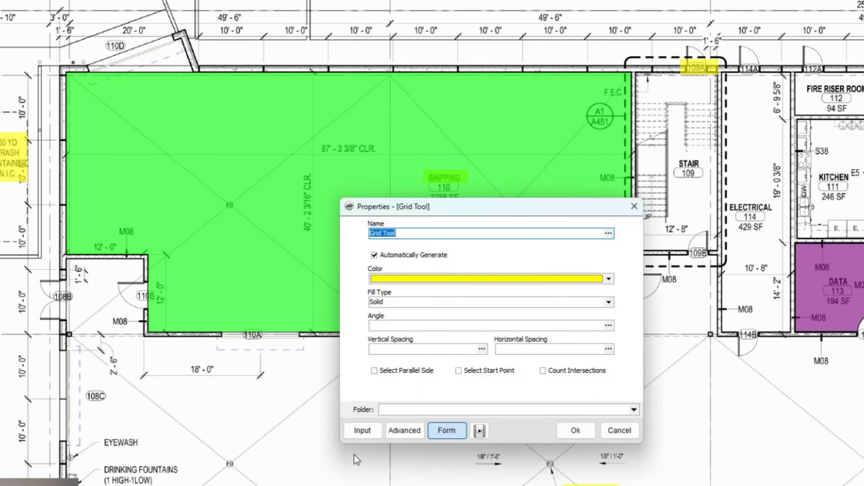
text(Sa)
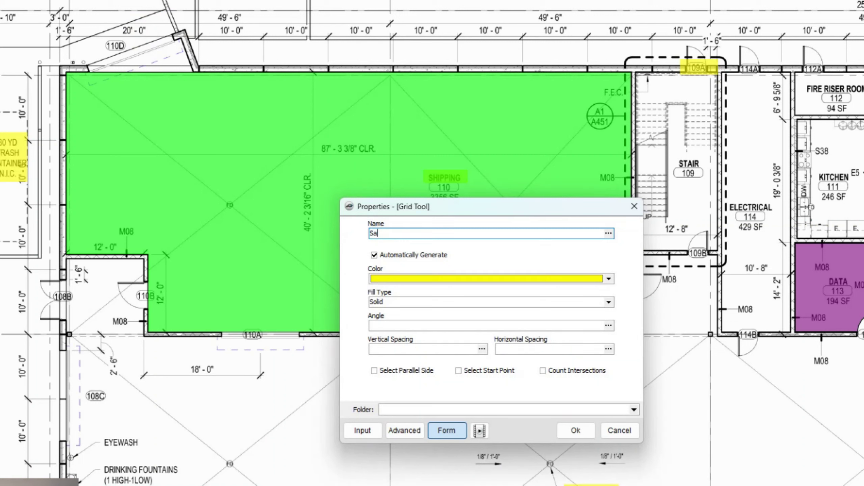
text(wcutting)
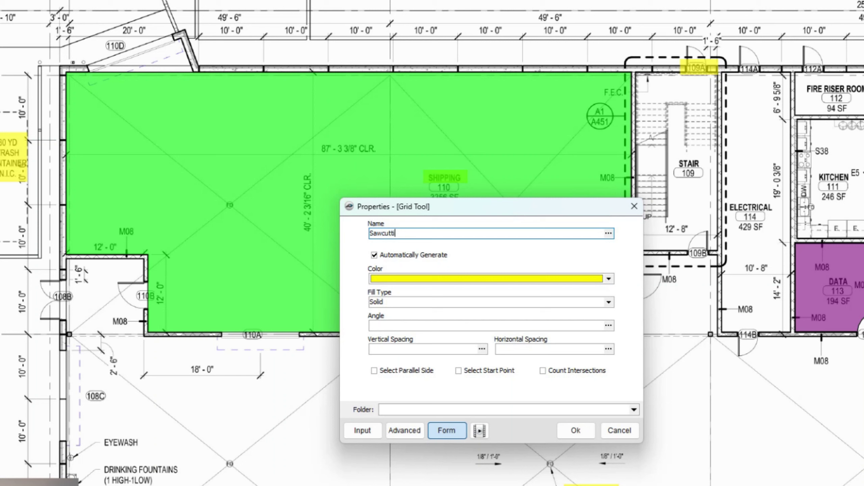
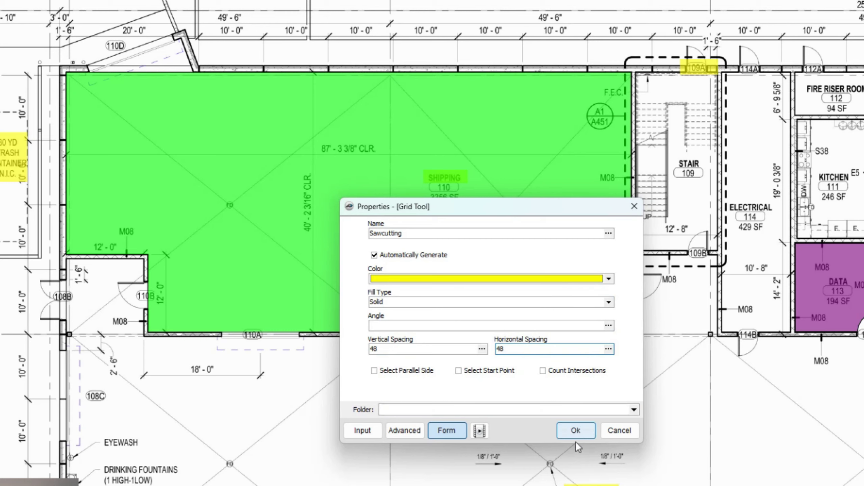
click(582, 431)
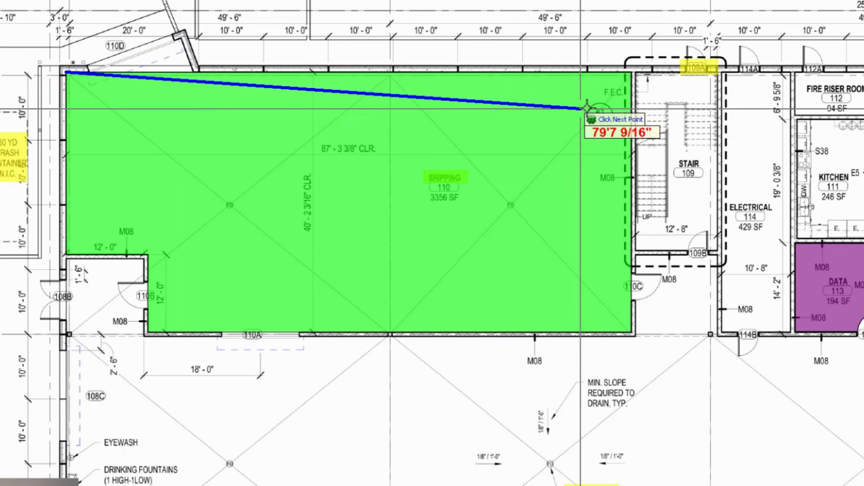
- Outline Shipping 110 with the Sawcutting grid takeoff, following the notch around door 110B, and end the section to generate its grid
click(629, 73)
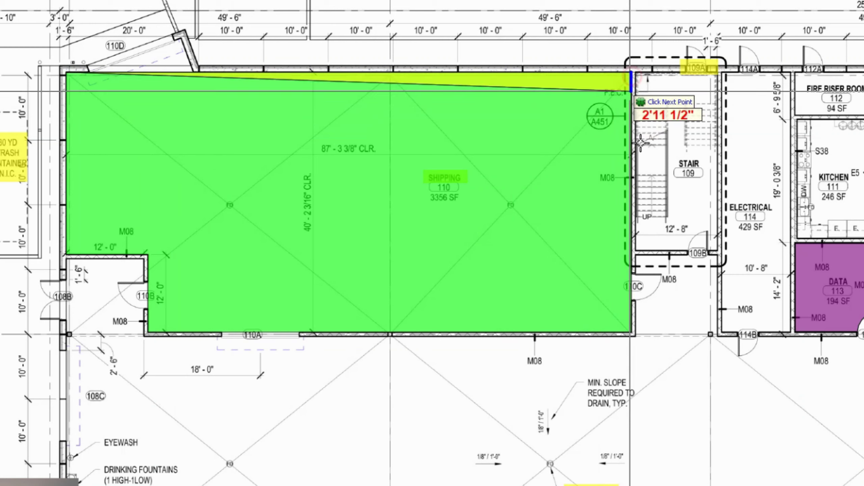
click(634, 333)
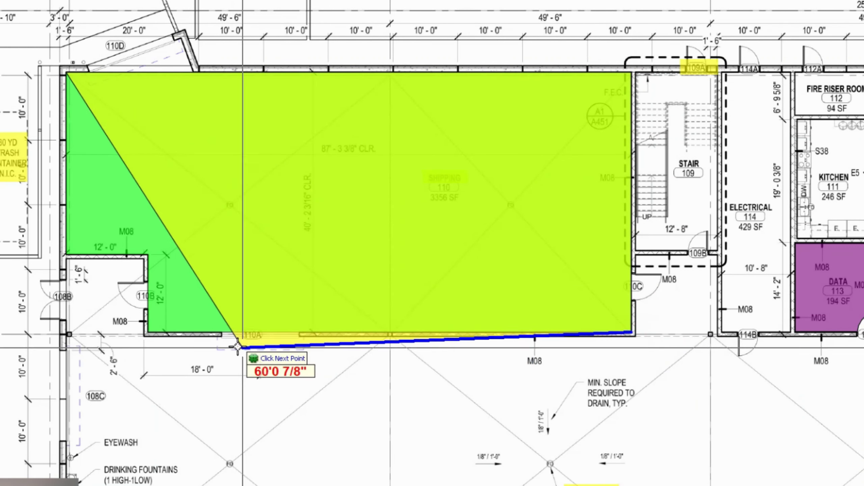
click(148, 333)
click(148, 255)
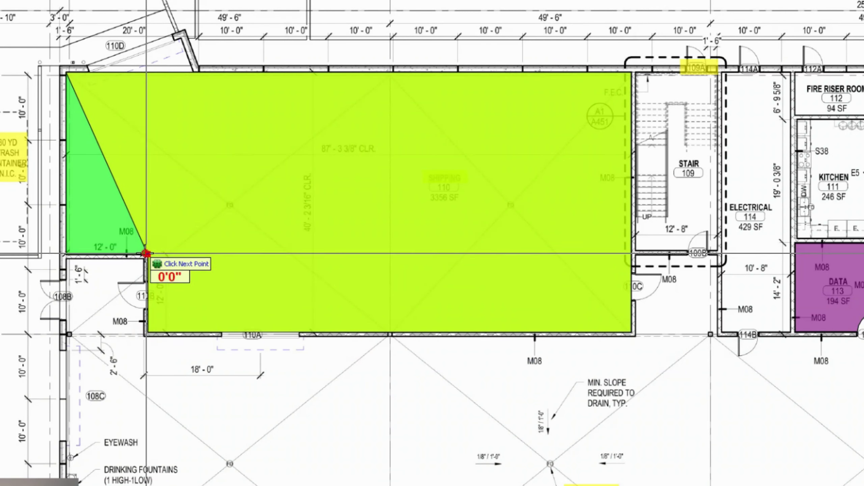
click(73, 255)
key(Escape)
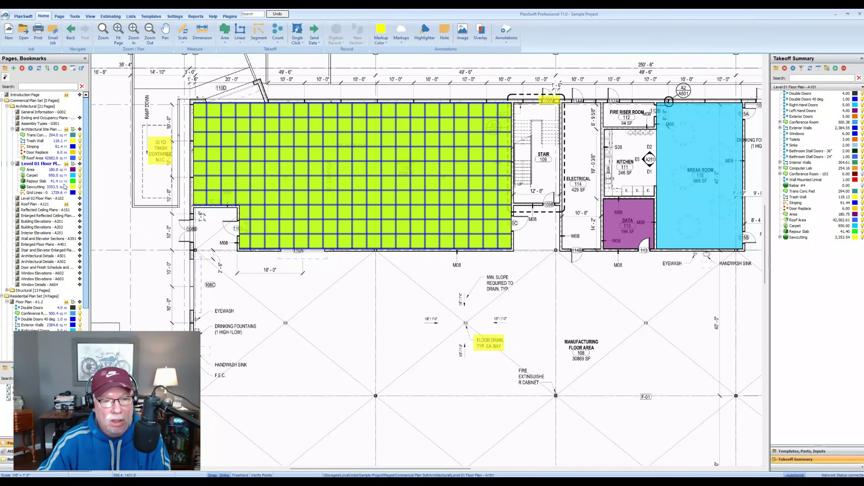
- Hide the Sawcutting area fill on the plan and examine its grid lines over Shipping 110
click(78, 188)
click(80, 187)
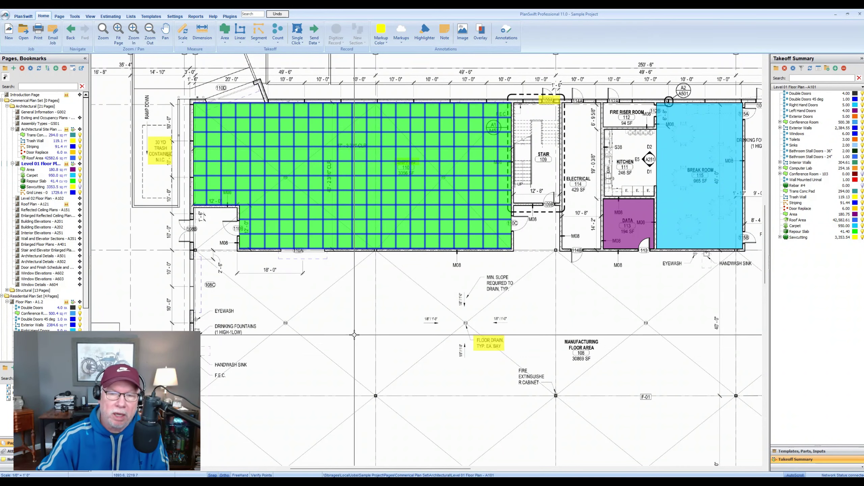
scroll(366, 312, down, 2)
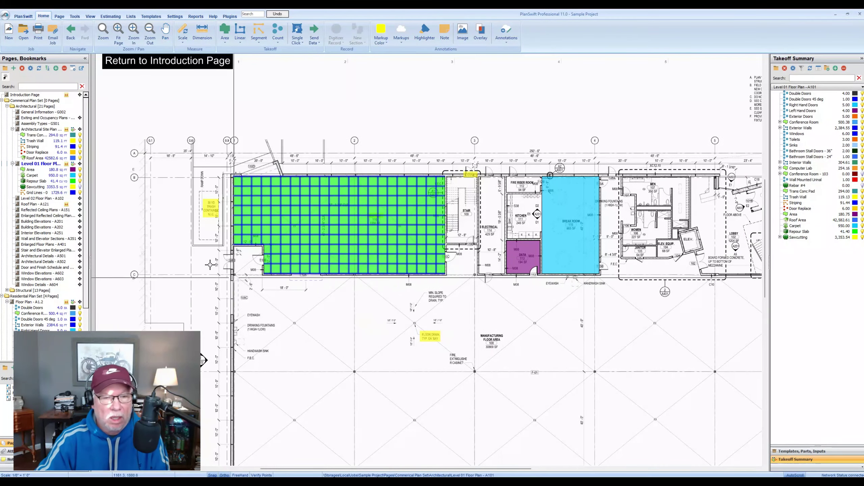
click(47, 192)
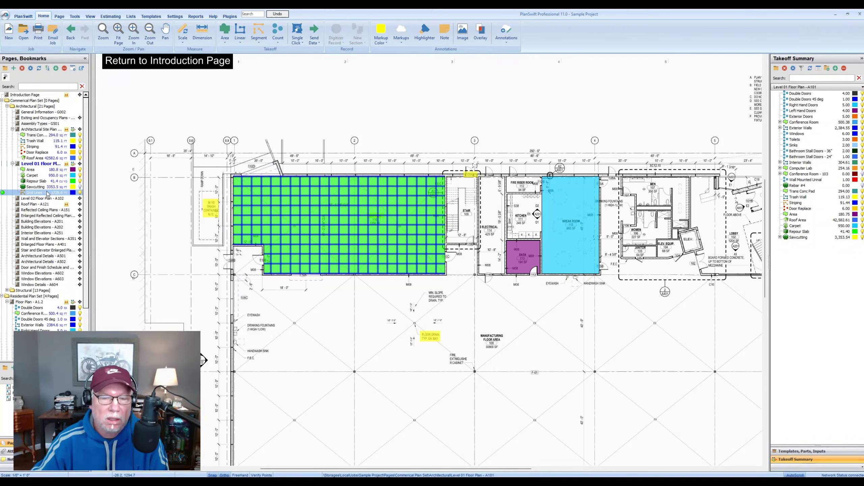
scroll(344, 197, up, 3)
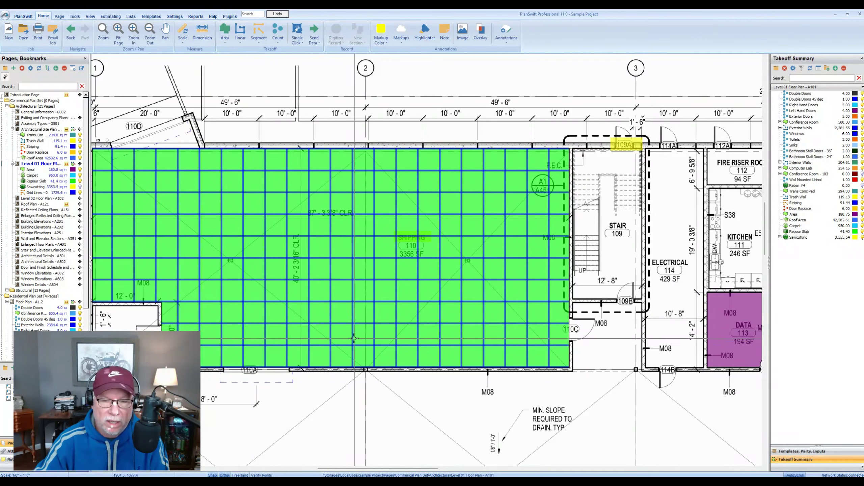
scroll(350, 341, down, 2)
drag(333, 399, 381, 351)
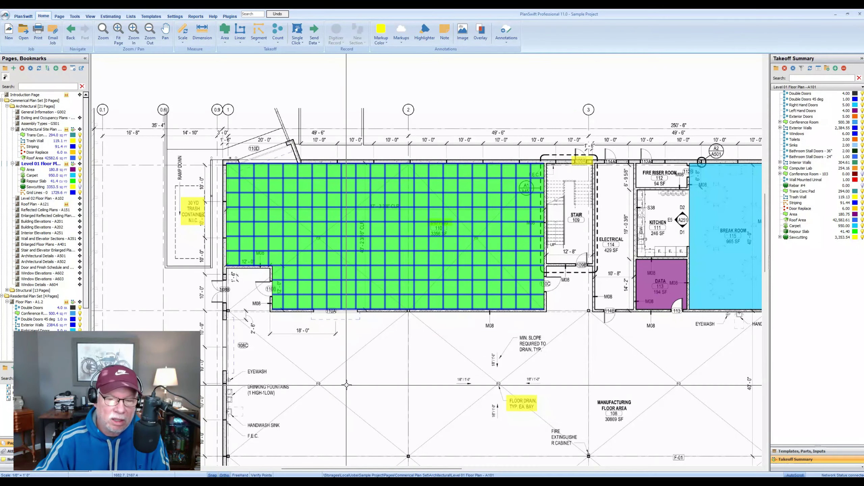
drag(347, 387, 356, 361)
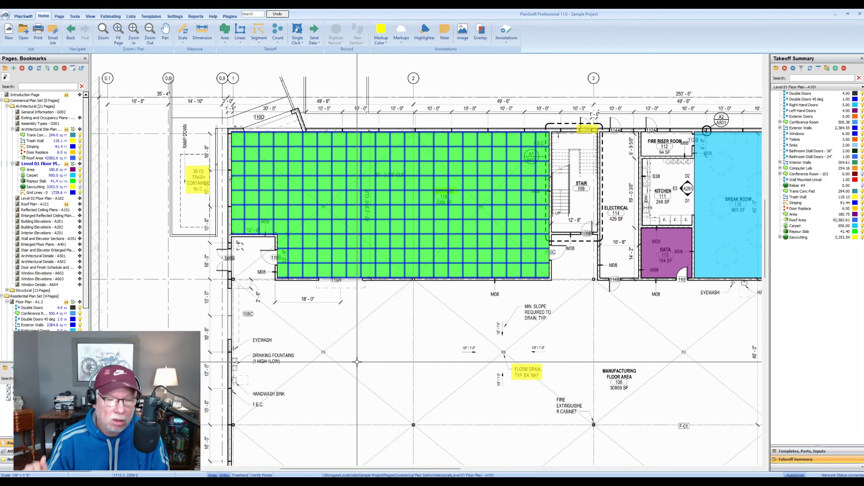
click(223, 42)
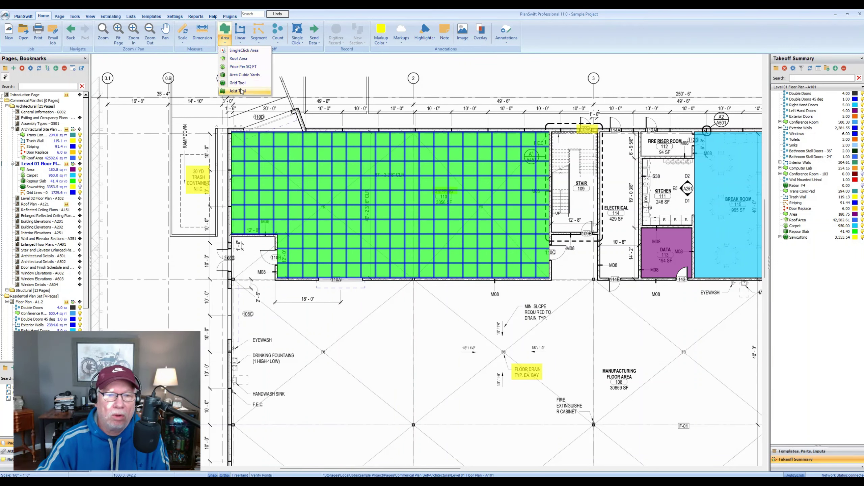
click(322, 70)
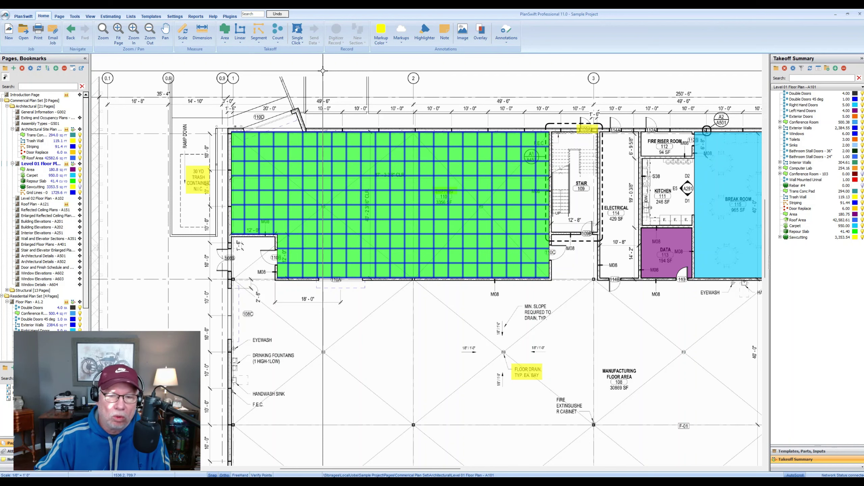
- Set the Sawcutting takeoff's horizontal spacing to 0 and regenerate its grid in Shipping 110
click(343, 191)
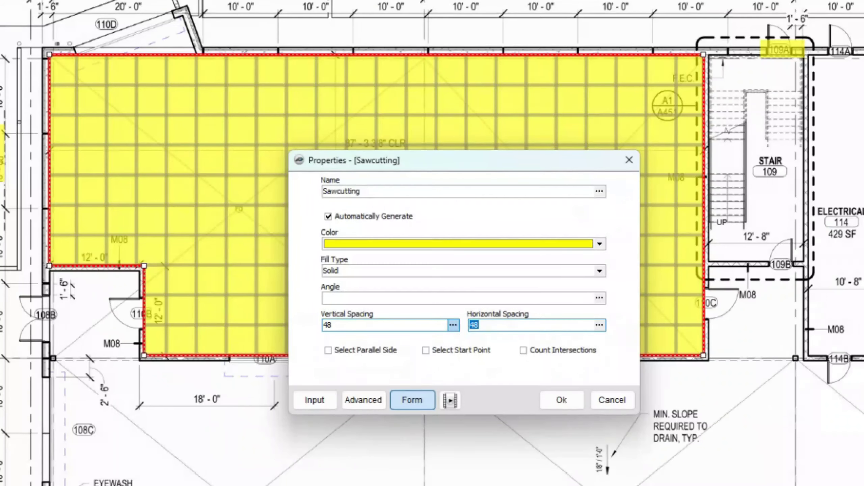
text(0)
click(560, 402)
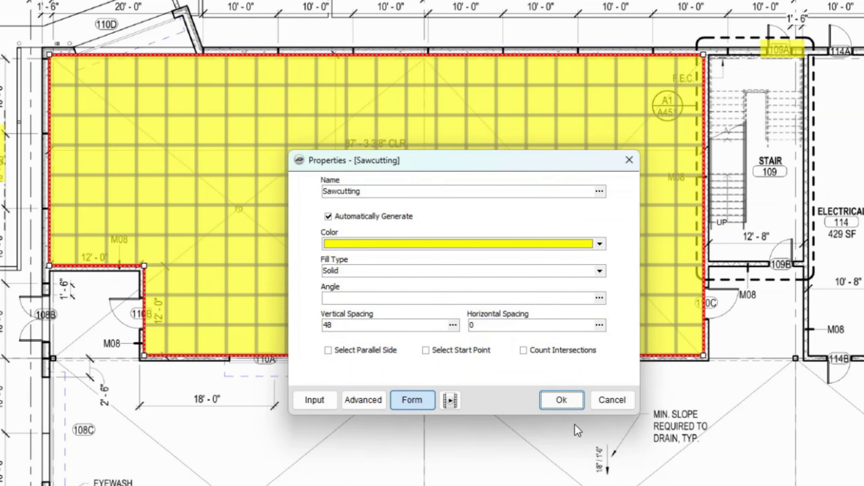
click(560, 400)
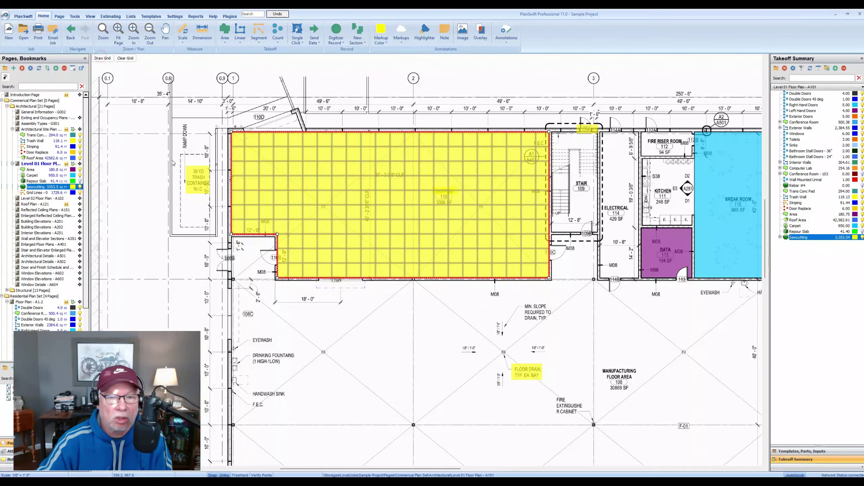
click(172, 180)
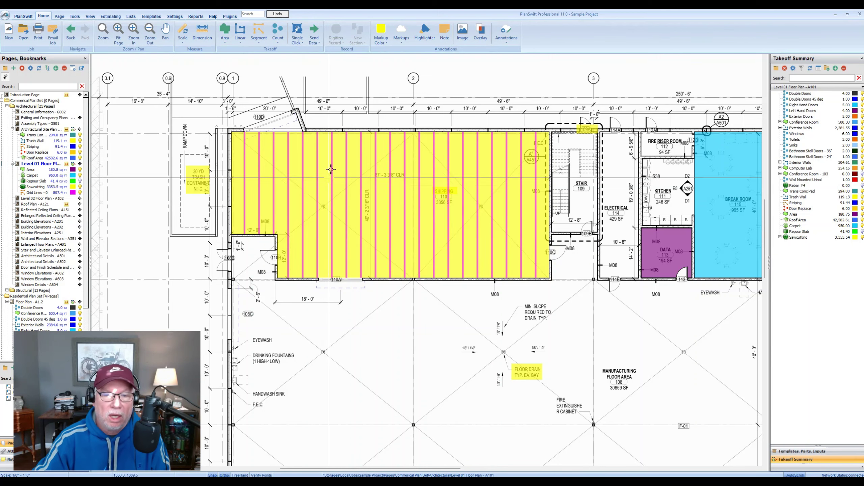
mouse_move(322, 190)
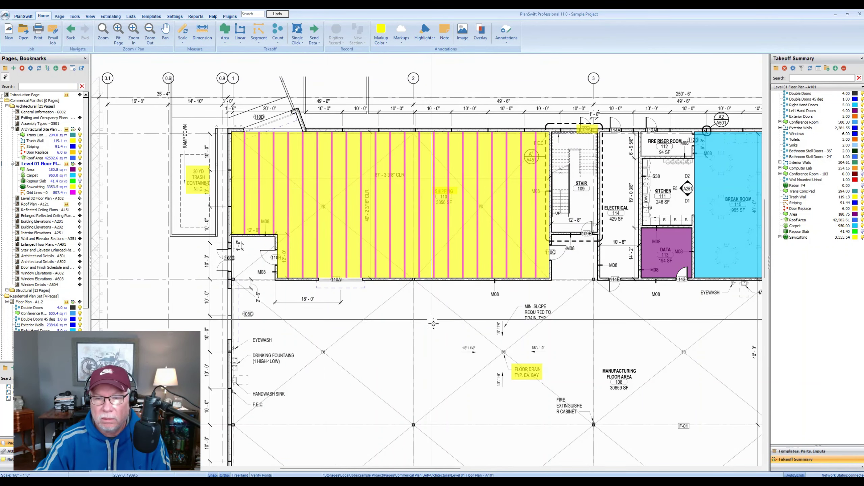
scroll(423, 308, down, 1)
drag(434, 342, 415, 336)
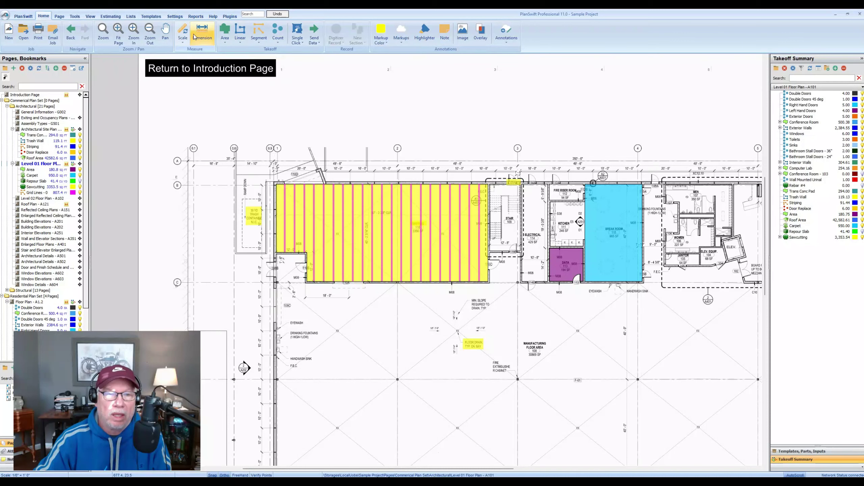
click(225, 43)
click(253, 83)
scroll(345, 109, down, 1)
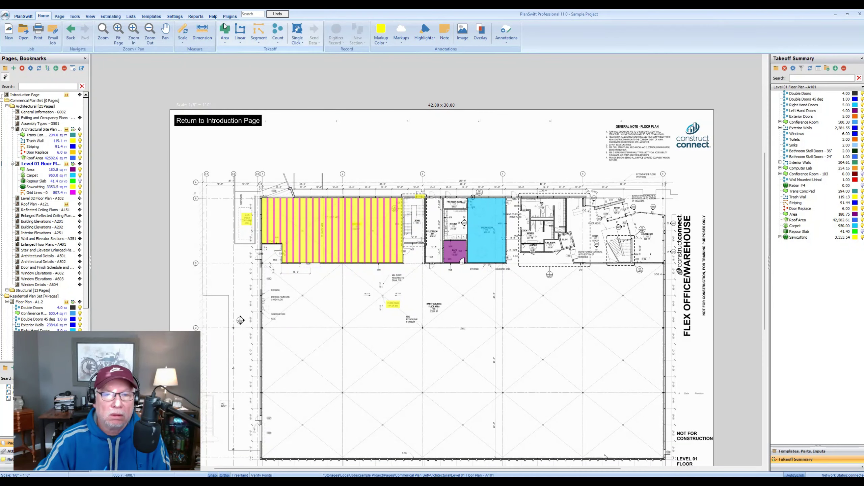
drag(322, 148, 310, 135)
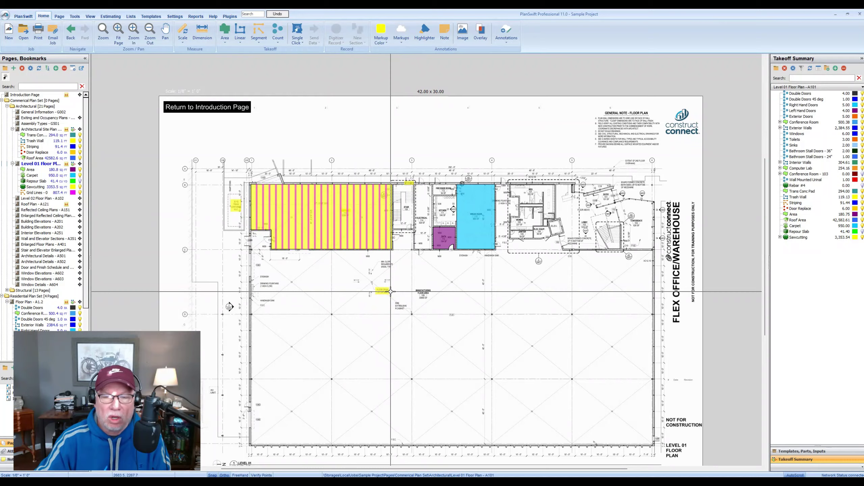
drag(345, 319, 320, 283)
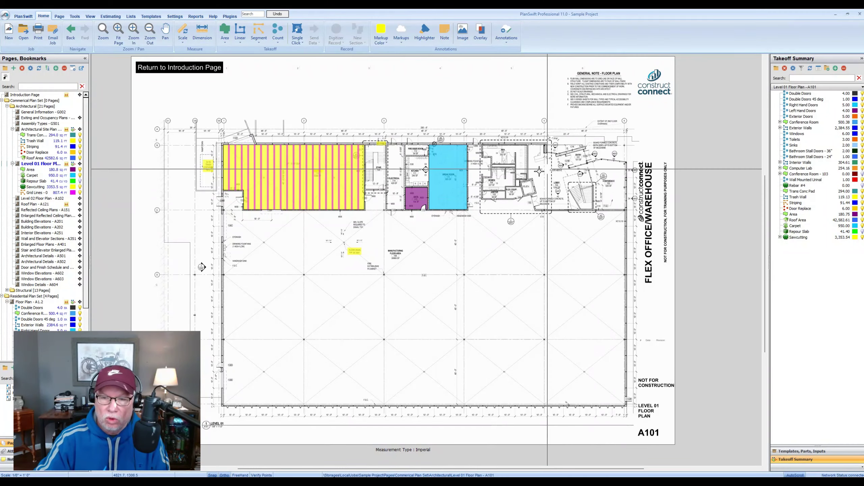
- Create a Wall Area takeoff with a wall height of 10, one wall side and a wall width of 3.5
scroll(527, 160, up, 3)
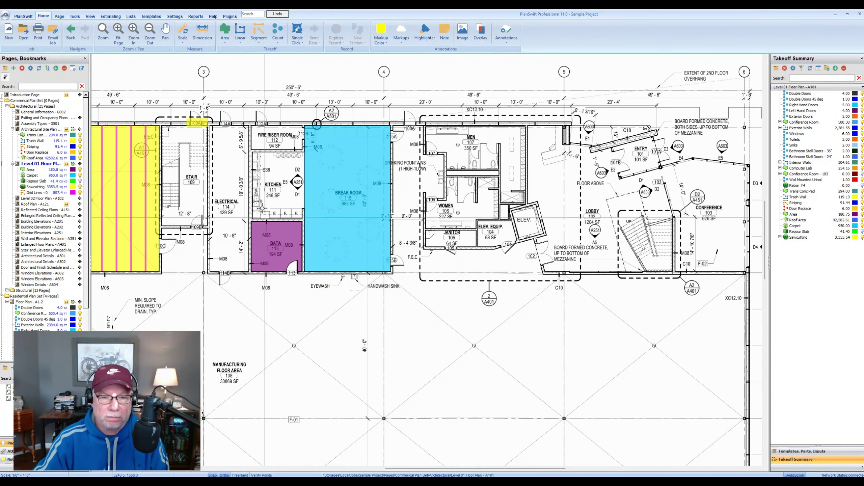
scroll(272, 186, up, 2)
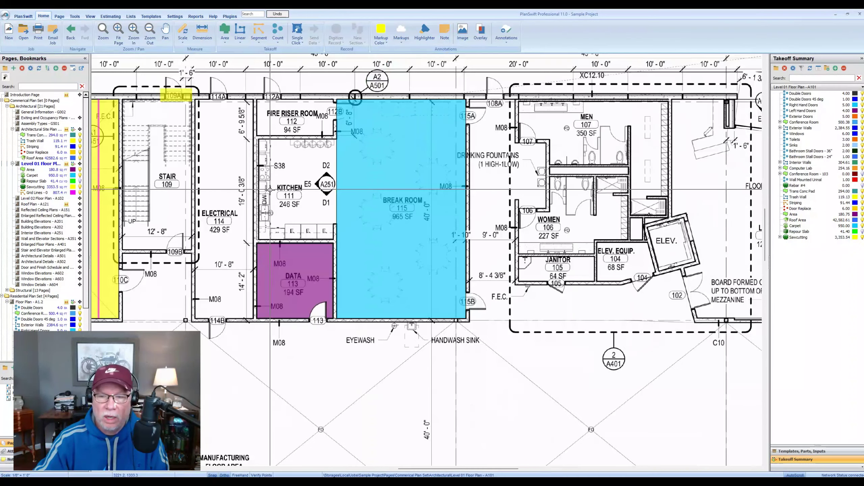
drag(584, 163, 513, 174)
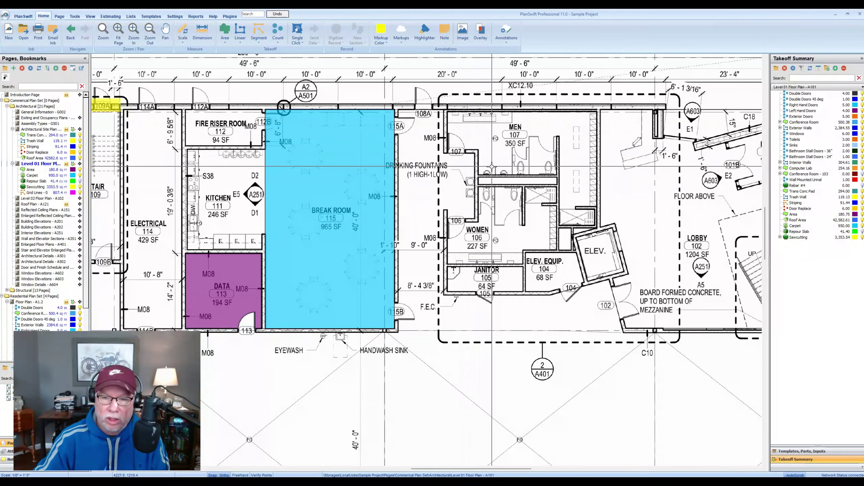
scroll(489, 166, up, 2)
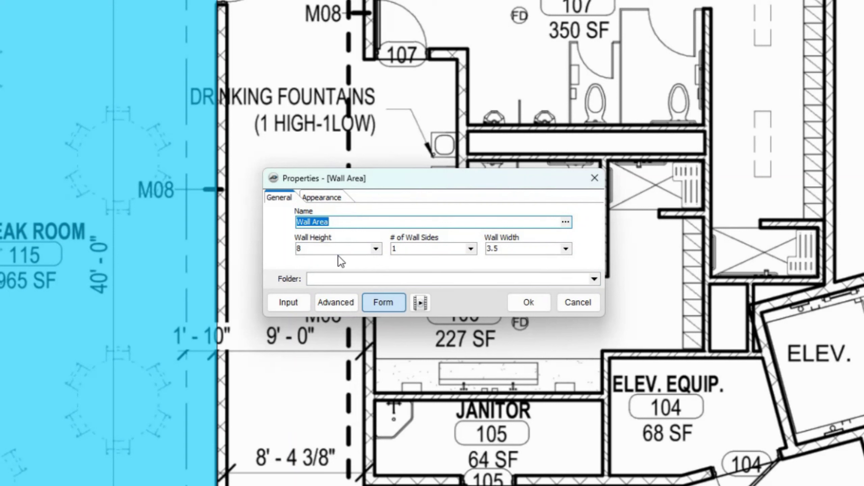
double_click(322, 249)
click(377, 251)
click(360, 277)
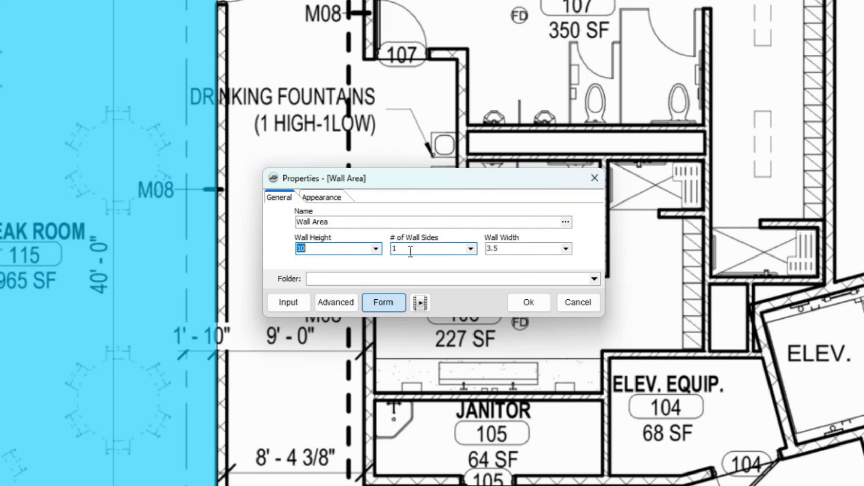
click(509, 248)
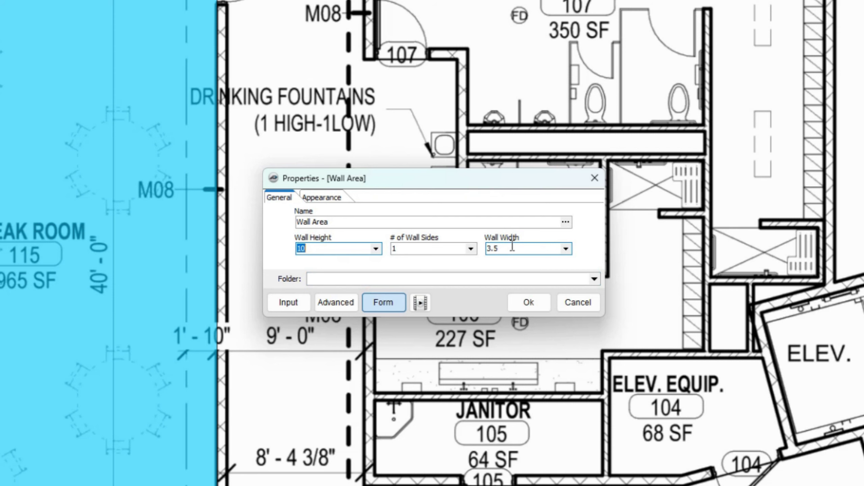
click(339, 201)
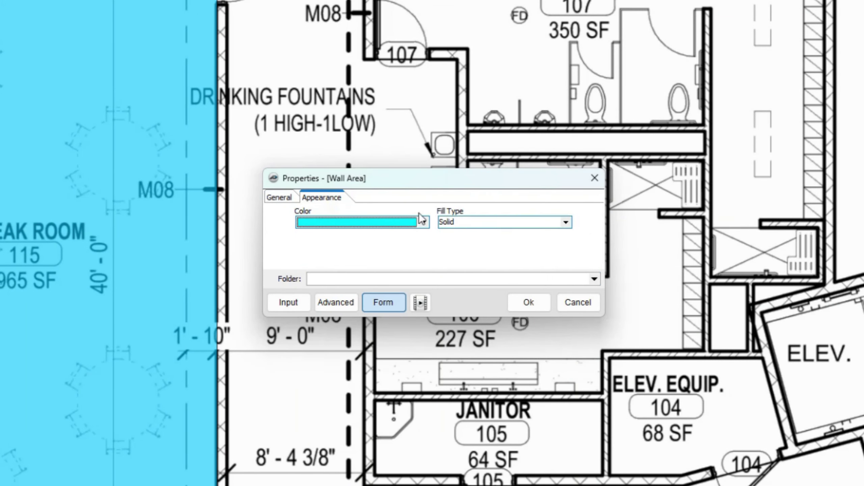
click(286, 196)
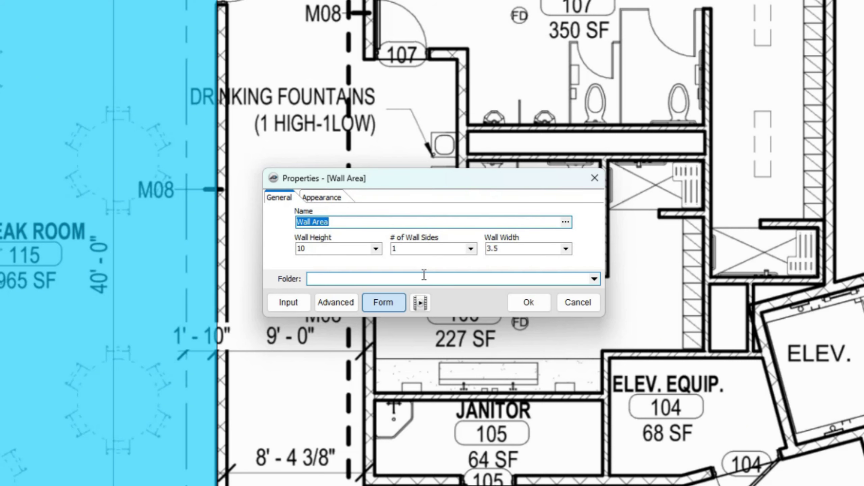
click(543, 306)
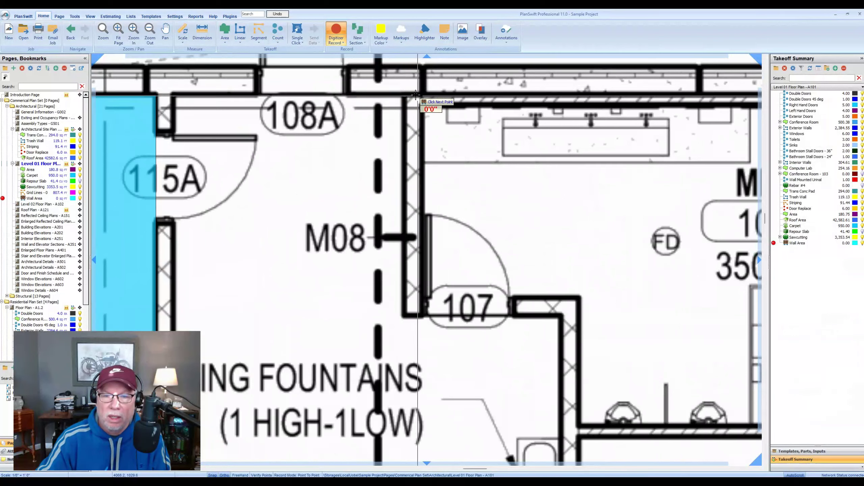
- Trace the Wall Area takeoff along the restroom corridor wall from beside door 108A, past doors 107 and 106, to the outer corner of Janitor 105
click(416, 306)
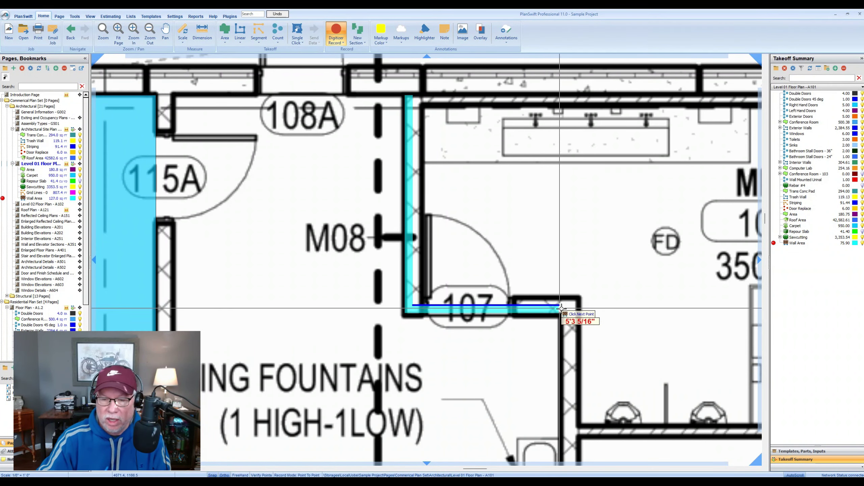
click(578, 307)
scroll(579, 307, down, 2)
drag(569, 460, 569, 282)
scroll(568, 284, up, 2)
click(568, 271)
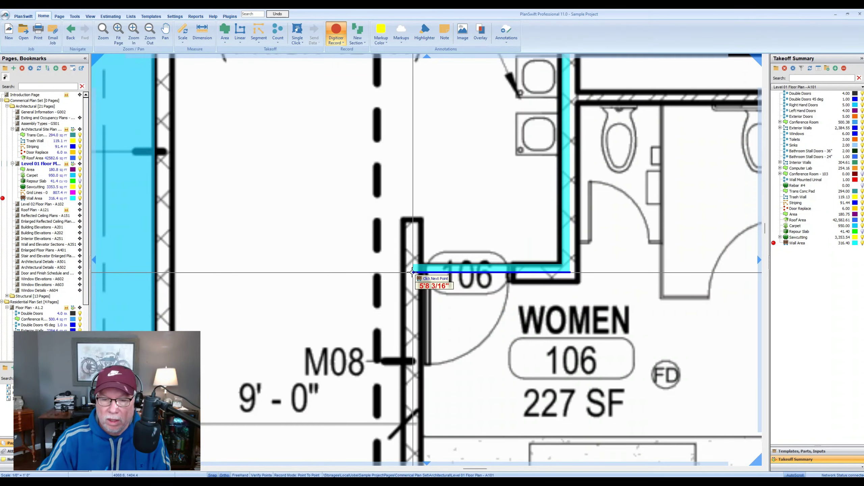
click(412, 272)
drag(416, 346, 468, 71)
drag(474, 302, 435, 120)
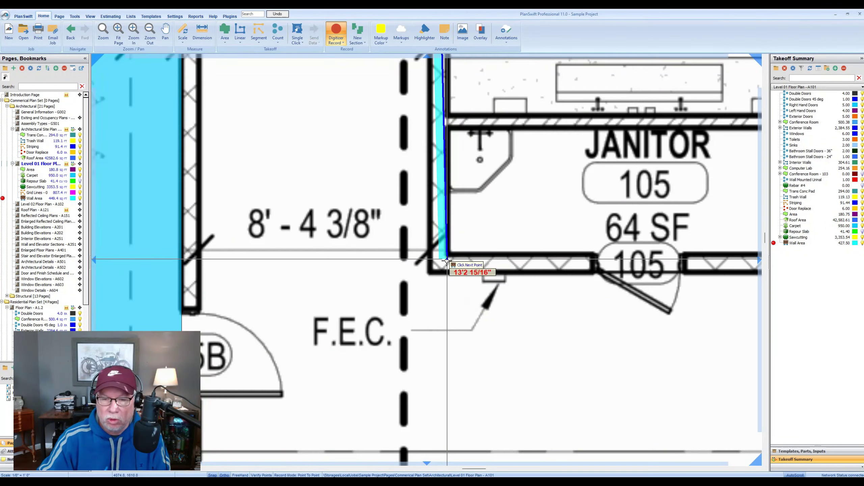
click(442, 262)
- Continue the Wall Area trace along the outer walls of Janitor 105 and Elev. Equip. 104, go around the elevator shaft, and end recording
scroll(441, 262, down, 3)
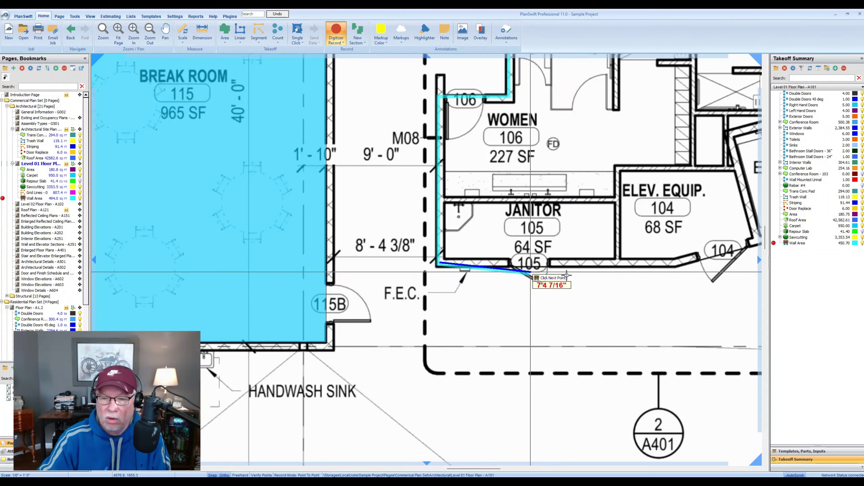
scroll(663, 264, up, 1)
click(672, 262)
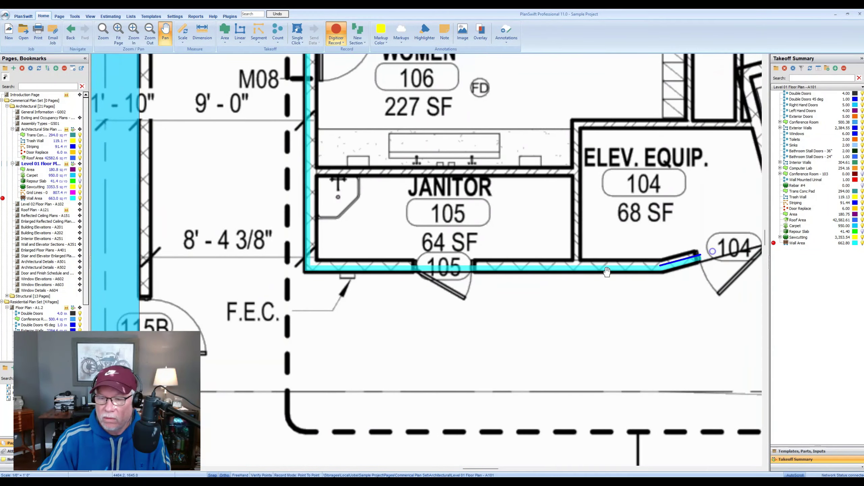
click(701, 250)
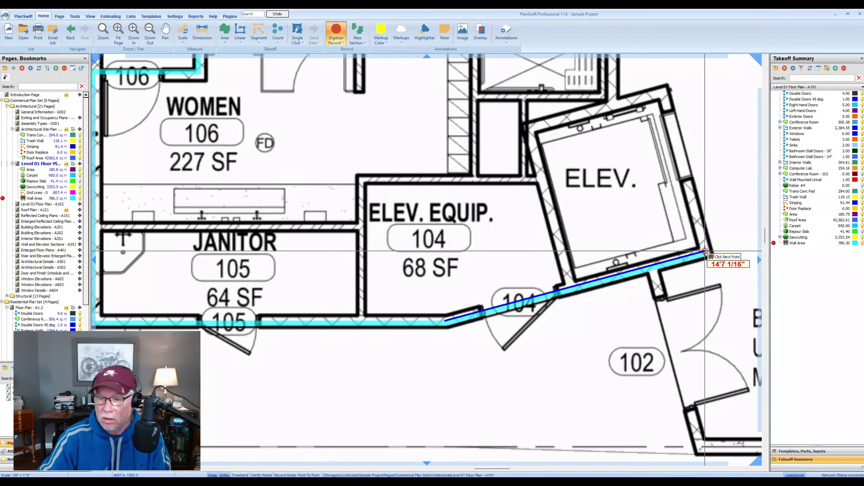
click(666, 88)
click(527, 125)
click(568, 284)
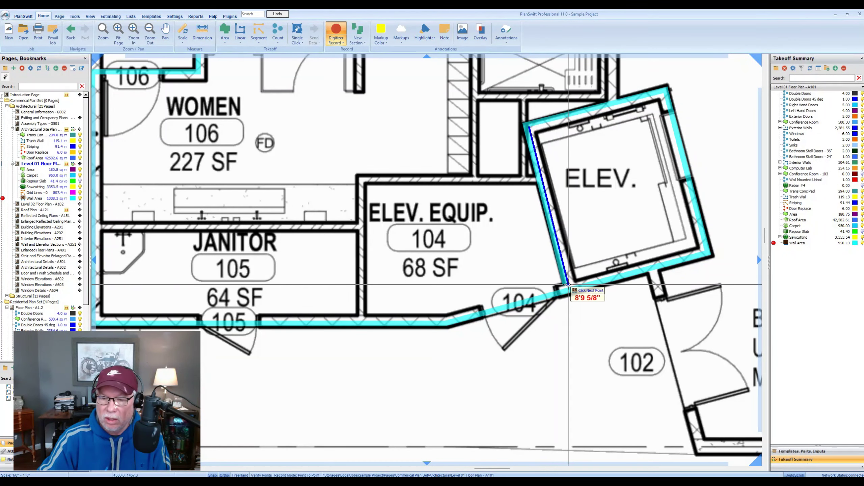
key(Escape)
- Change the Wall Area takeoff's color to orange on the Level 01 Floor Plan
scroll(570, 285, down, 3)
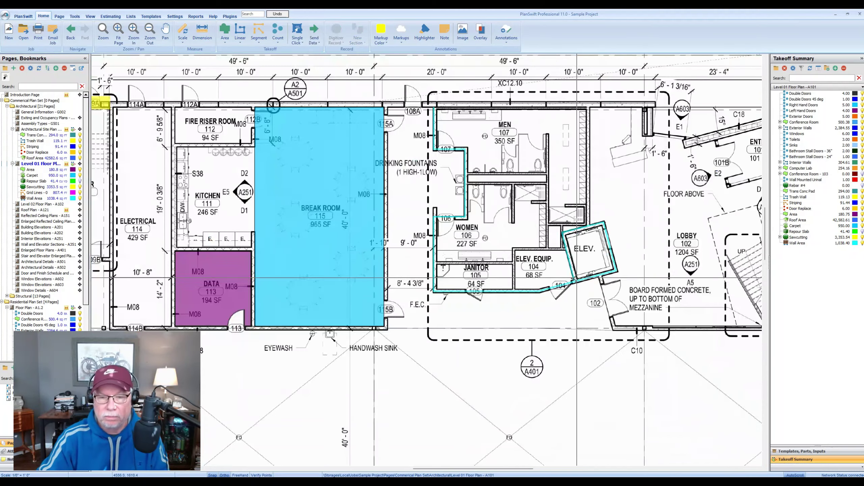
scroll(439, 232, up, 1)
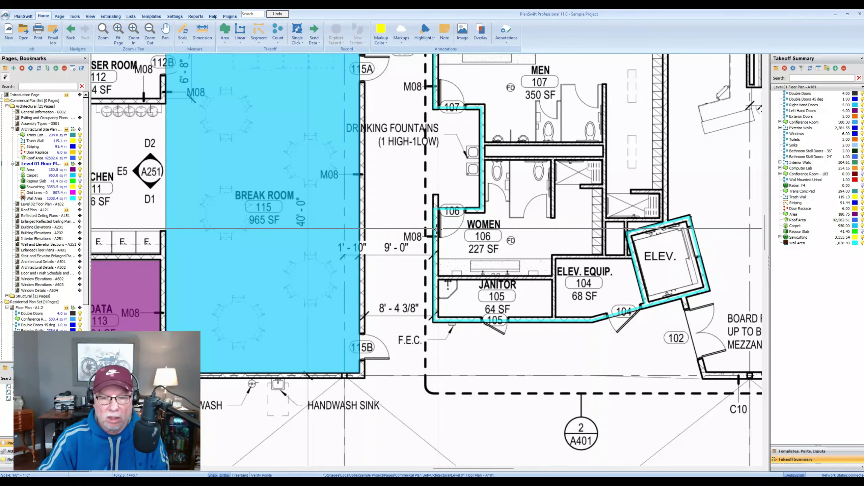
click(77, 204)
click(72, 198)
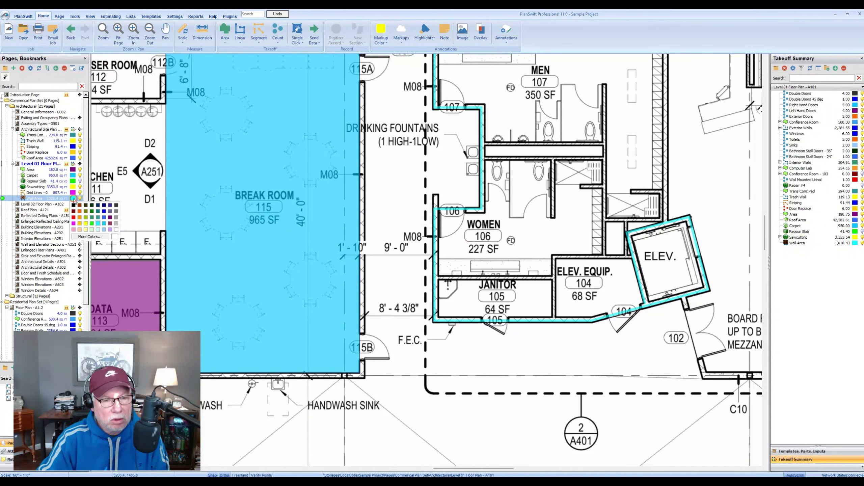
click(81, 213)
scroll(484, 191, down, 2)
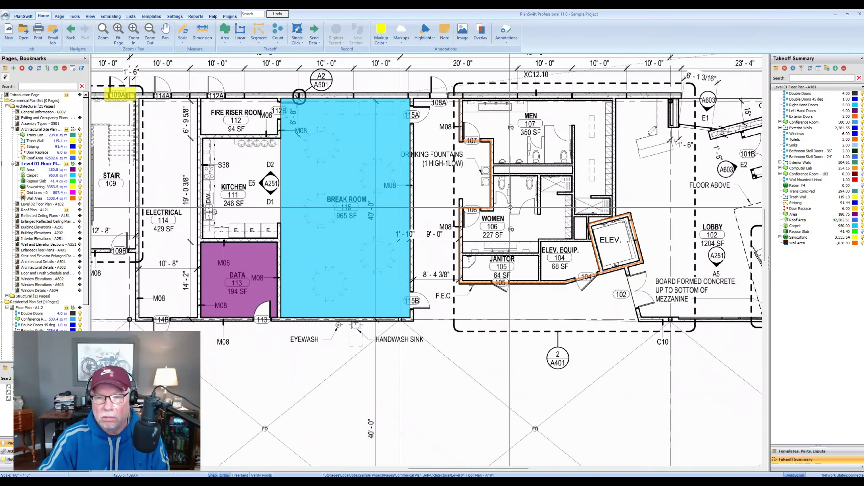
scroll(484, 191, down, 1)
scroll(484, 190, up, 1)
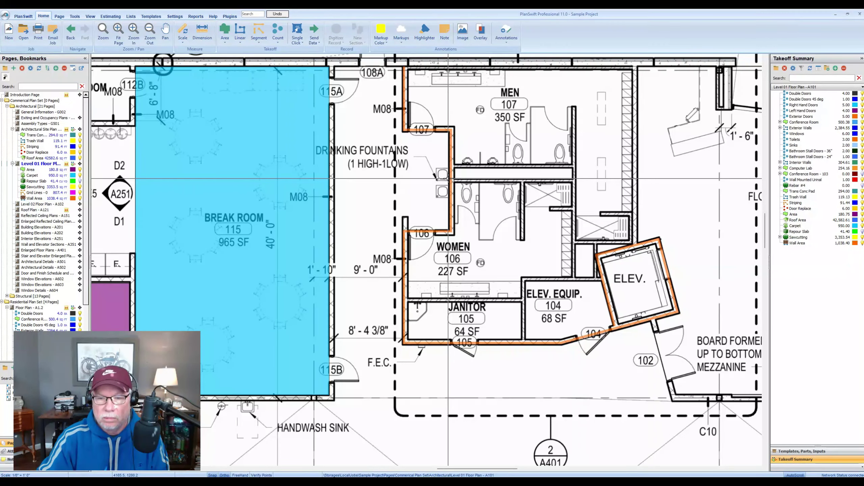
drag(509, 211, 483, 214)
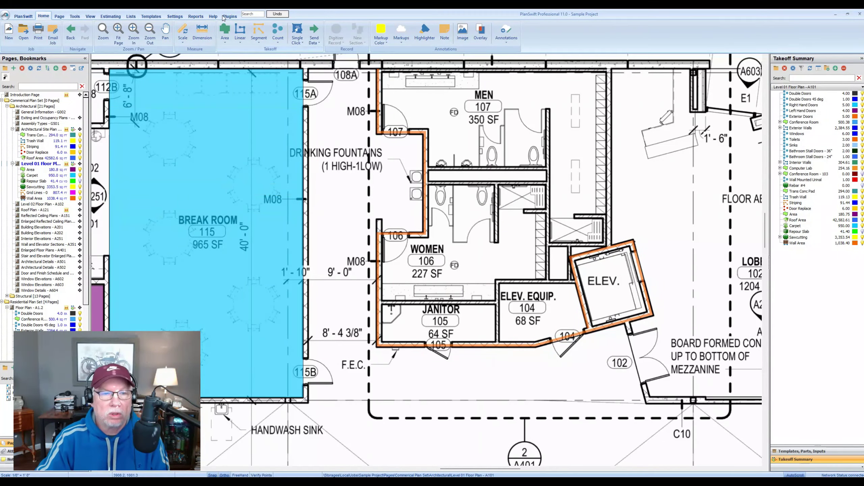
- Set the Wall Area takeoff's number of wall sides to 2 in the estimate, and return to the floor plan
click(118, 18)
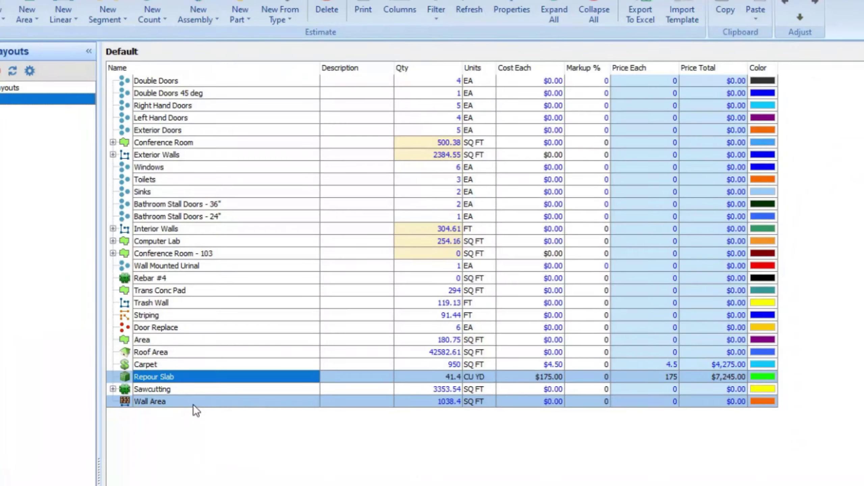
click(129, 229)
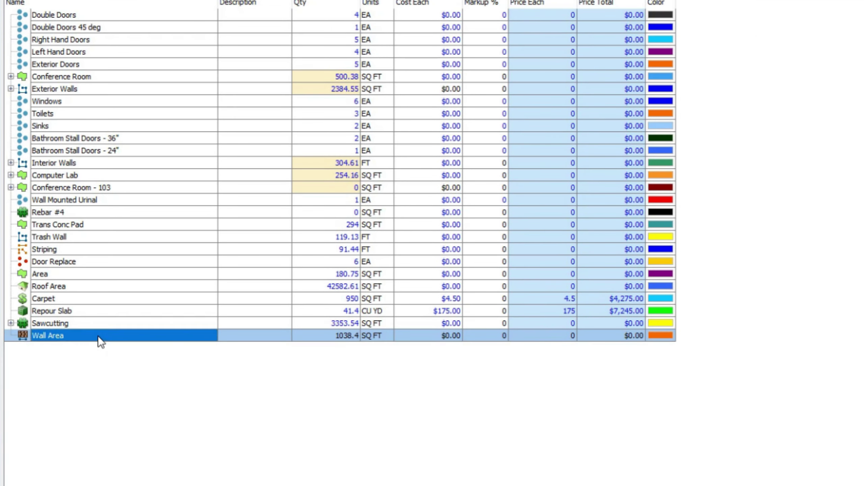
double_click(200, 401)
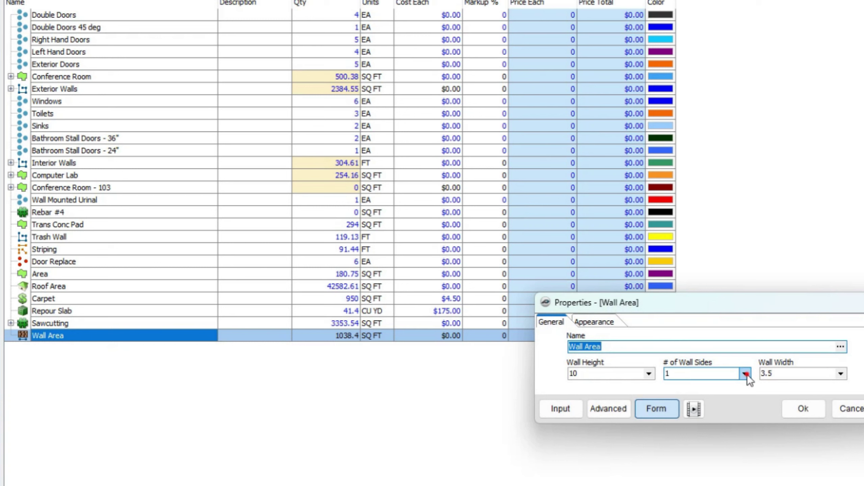
click(746, 374)
click(706, 394)
click(804, 410)
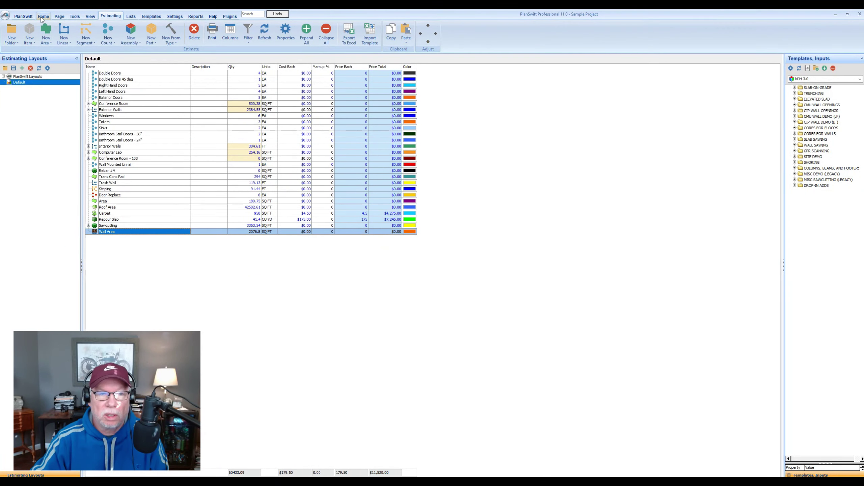
click(44, 17)
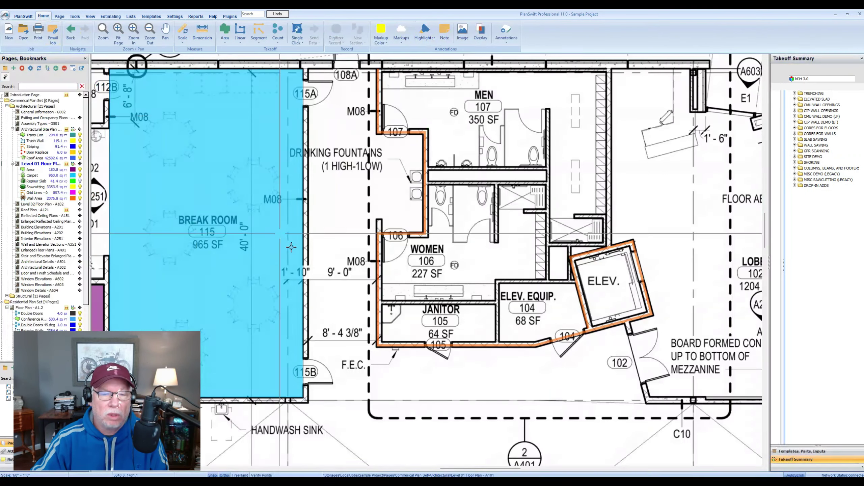
scroll(477, 260, up, 3)
scroll(477, 260, down, 2)
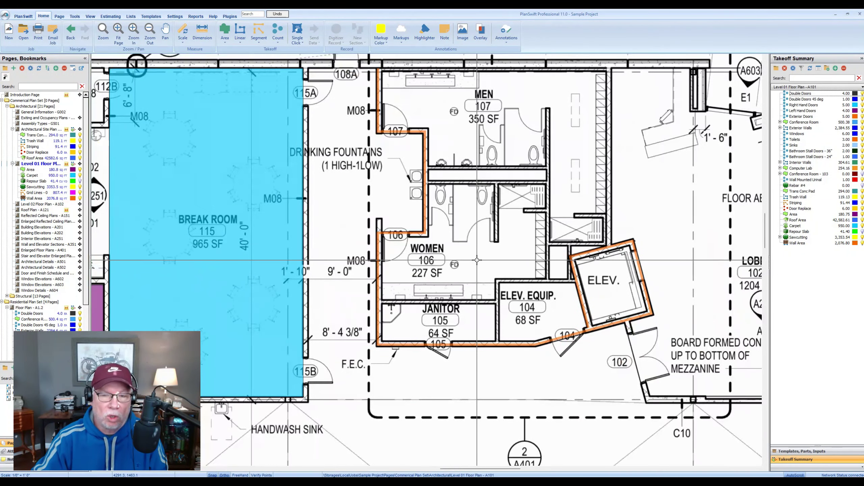
drag(514, 259, 438, 285)
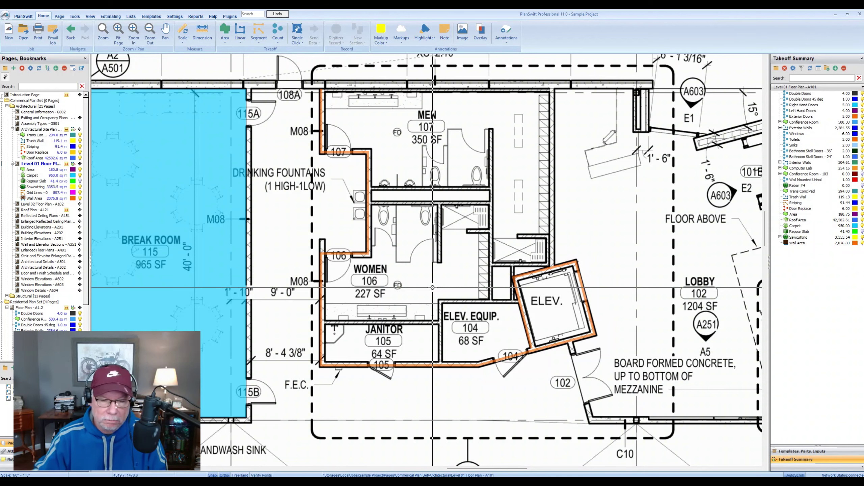
scroll(474, 234, down, 6)
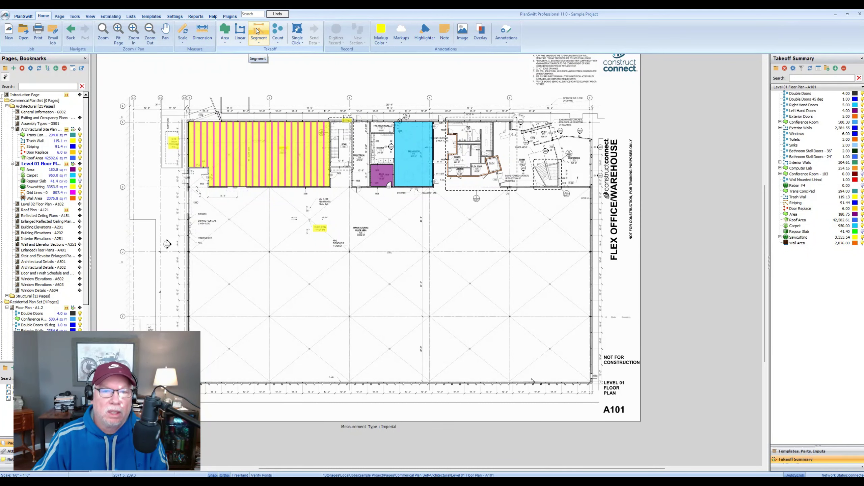
- Start a Segment Wall Area takeoff with the default properties and measure the wall between Janitor 105 and Elev. Equip. 104
click(260, 43)
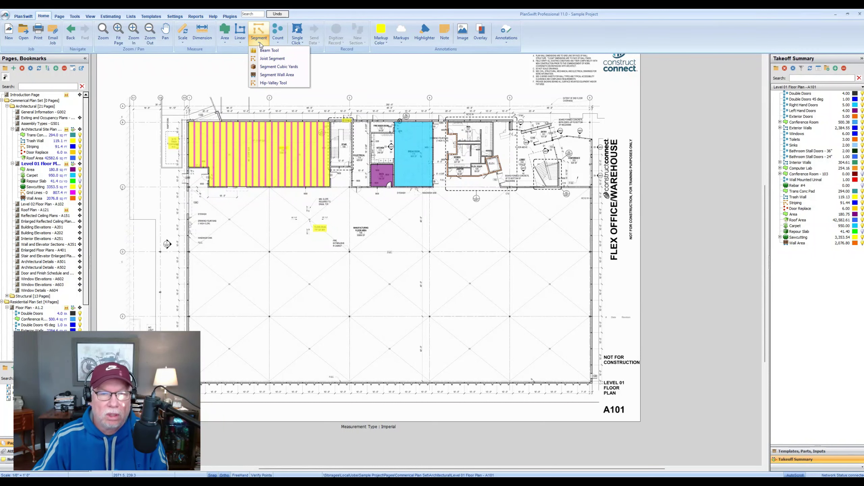
click(269, 75)
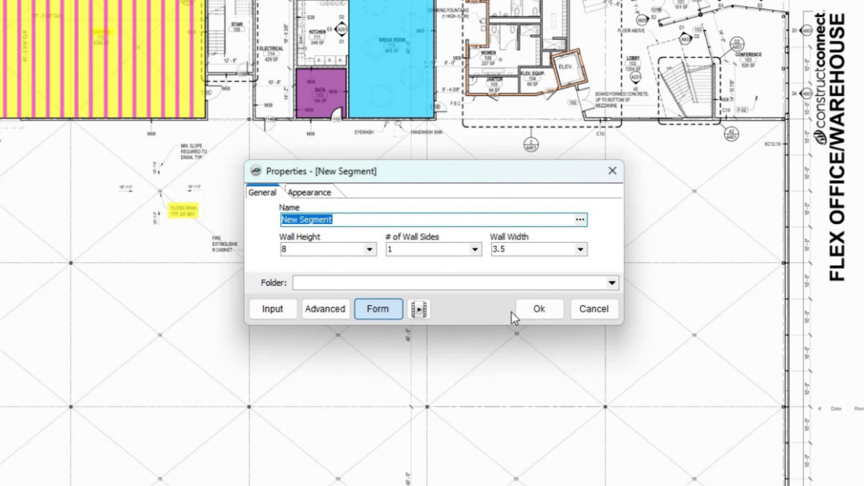
click(539, 309)
click(589, 73)
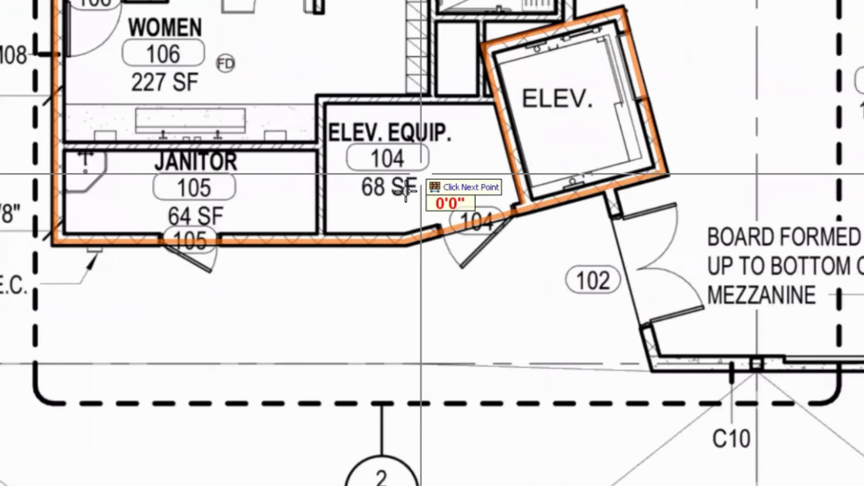
click(320, 99)
click(439, 234)
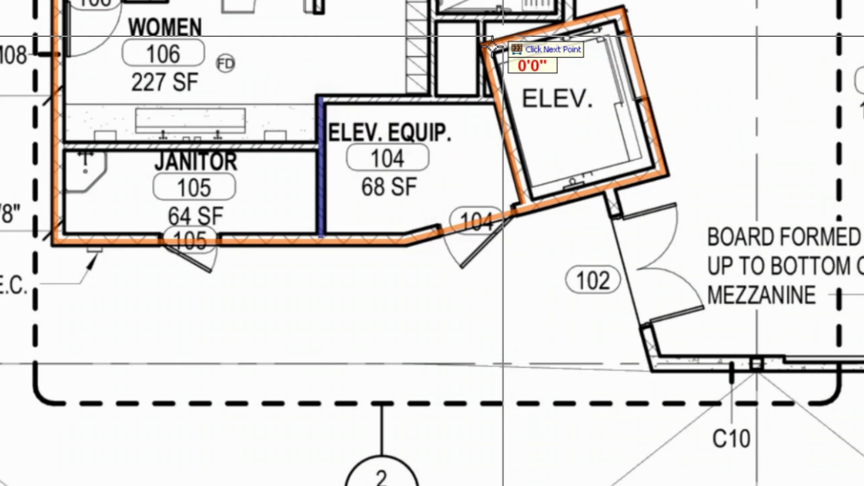
- Add wall segments for the long wall from Elev. Equip. 104 up into Men 107 and the toilet partition wall in Women 106
click(433, 93)
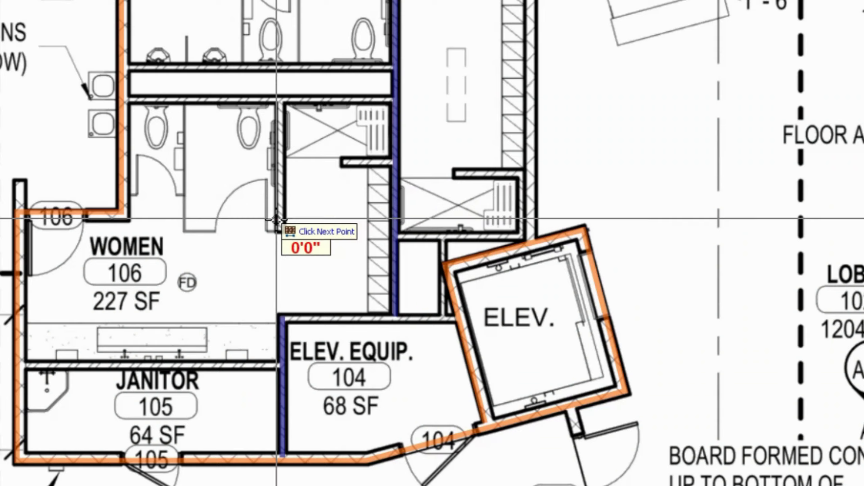
scroll(279, 225, up, 3)
click(284, 249)
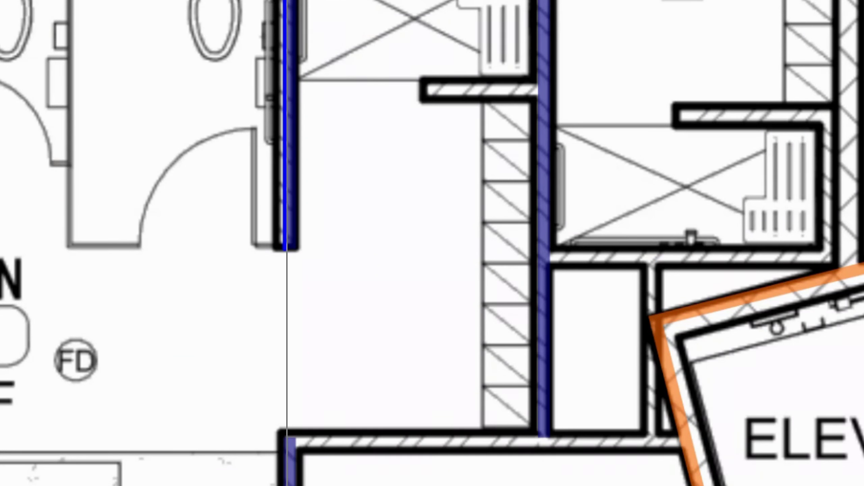
scroll(363, 151, down, 2)
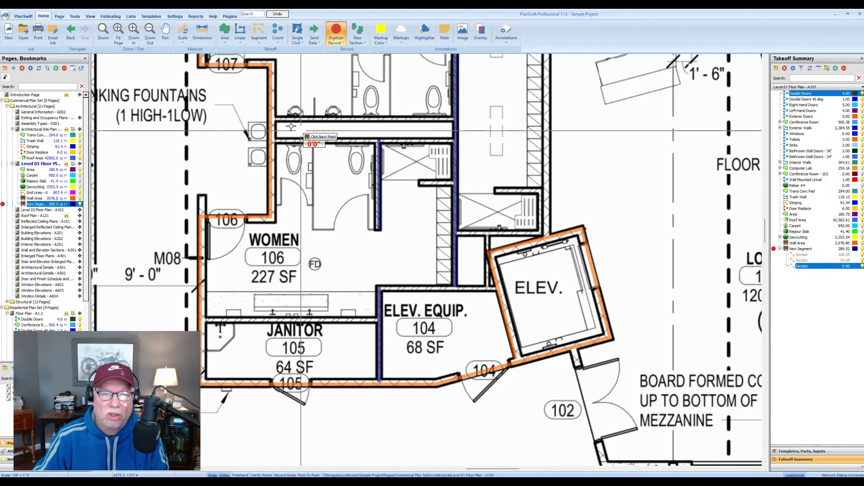
- Add a wall segment along the Men 107 side of the wall separating it from Women 106, and end recording
click(272, 117)
click(453, 119)
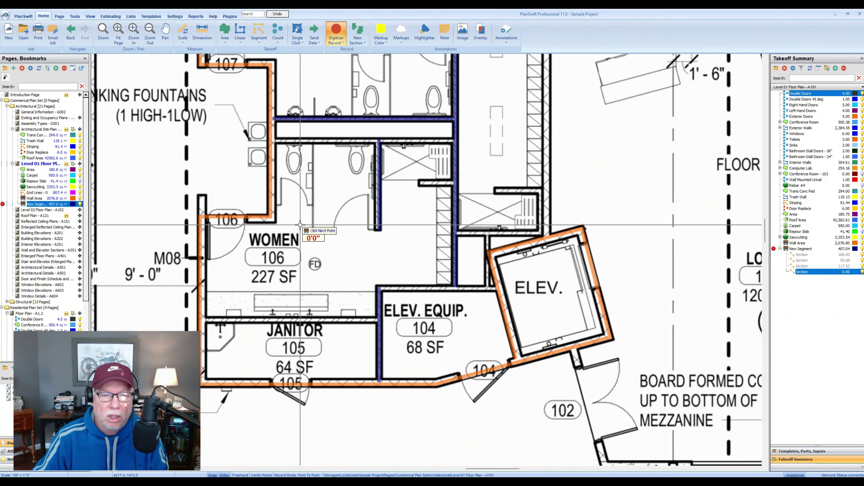
scroll(340, 238, up, 2)
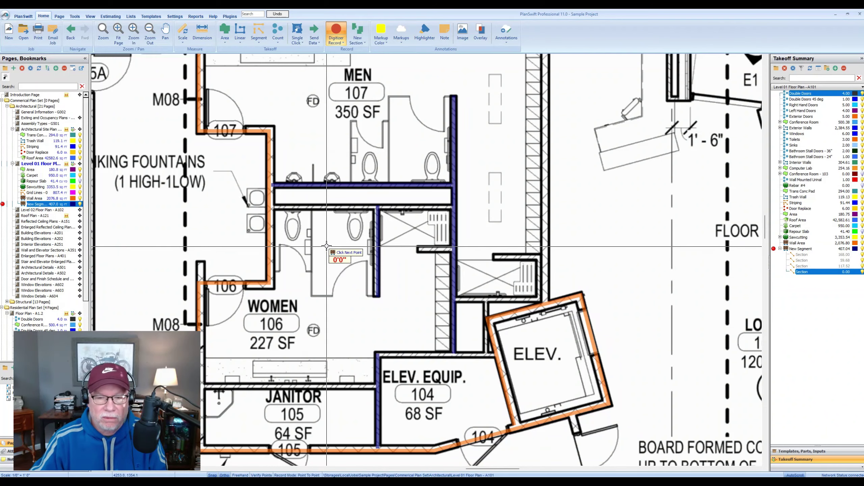
scroll(325, 246, down, 1)
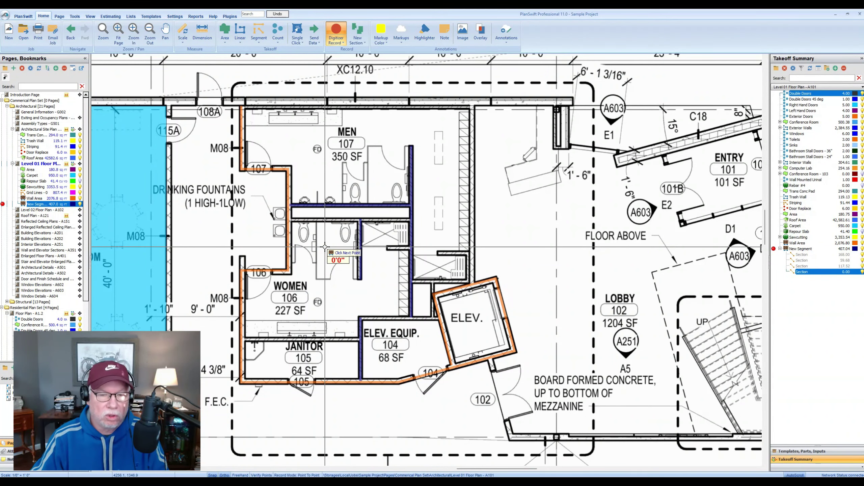
key(Escape)
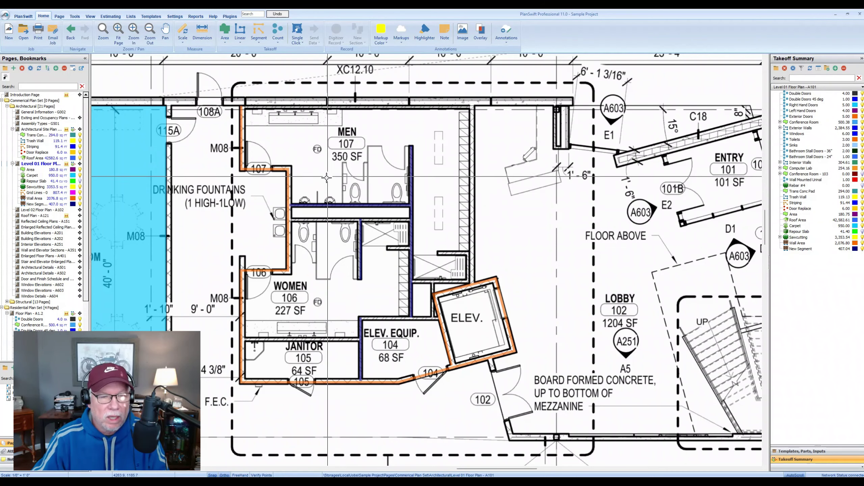
click(46, 204)
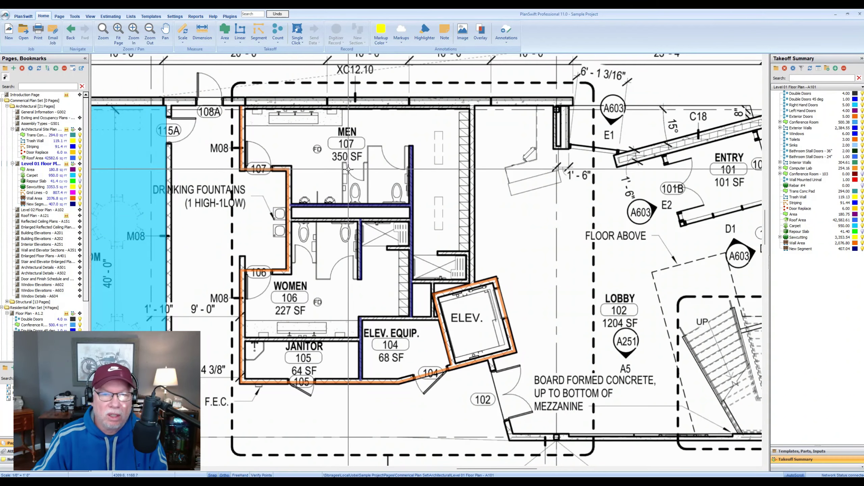
scroll(347, 168, down, 2)
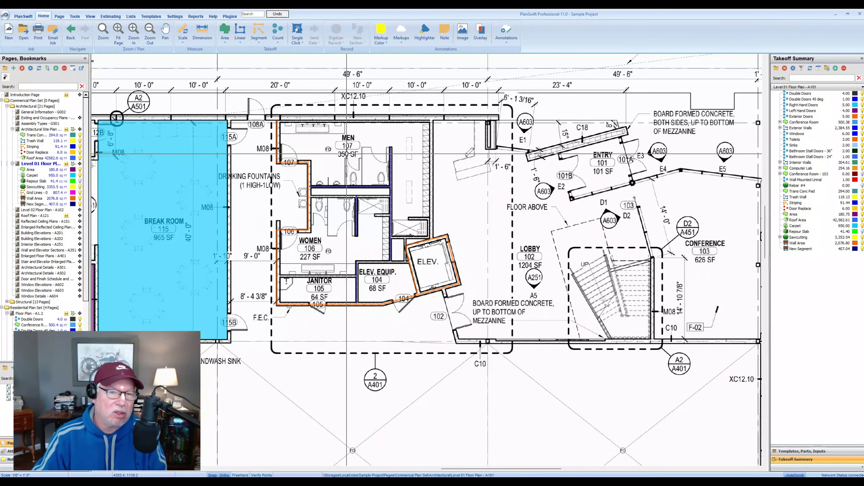
mouse_move(350, 152)
mouse_down()
mouse_move(343, 158)
mouse_move(336, 151)
mouse_up()
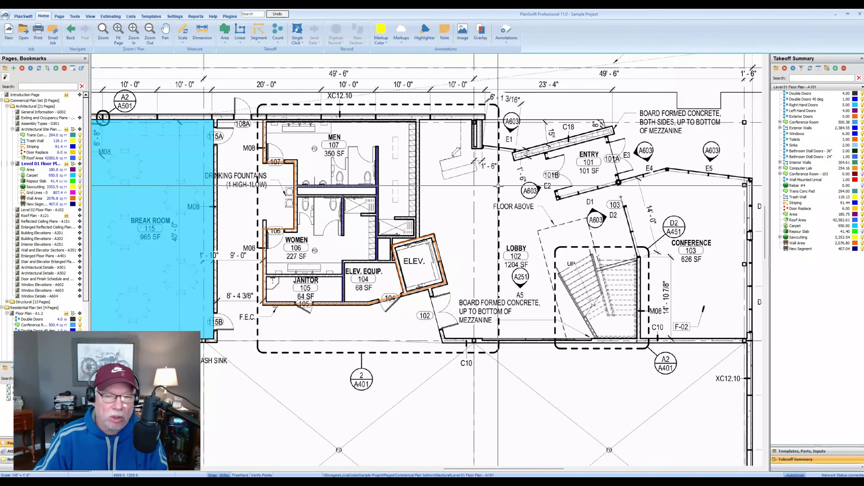
drag(545, 221, 436, 217)
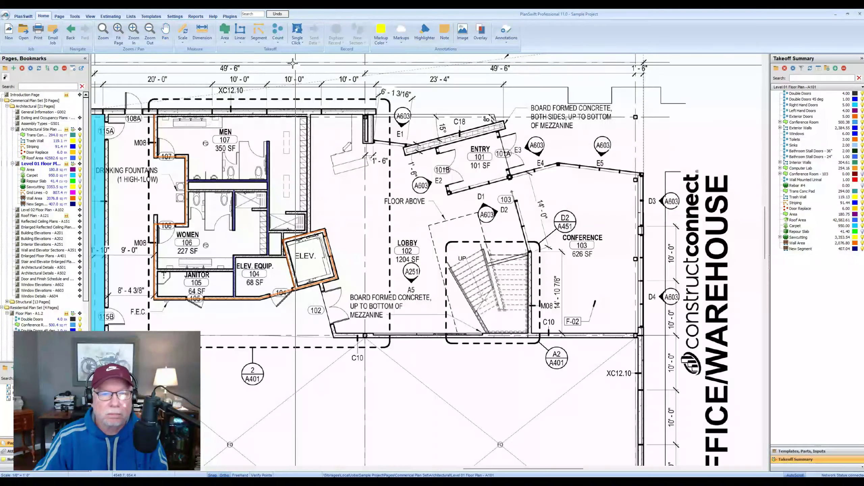
click(278, 30)
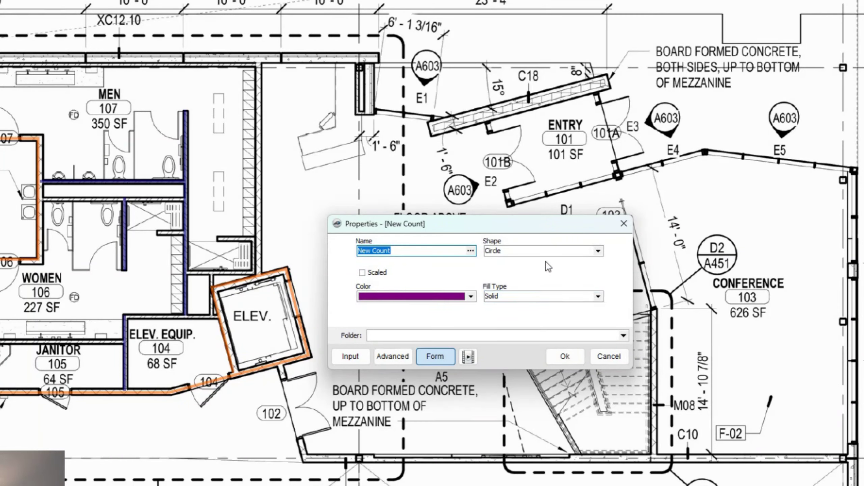
click(609, 356)
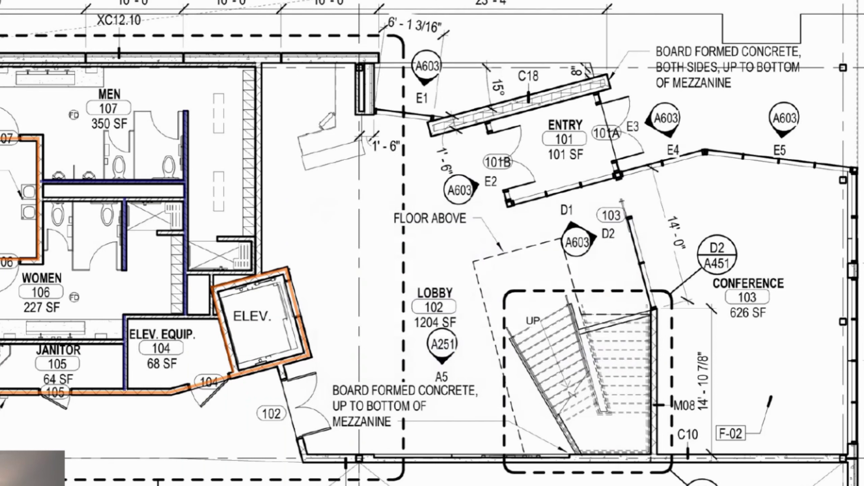
- Start a Labeled Count takeoff and name it New Doors
click(201, 1)
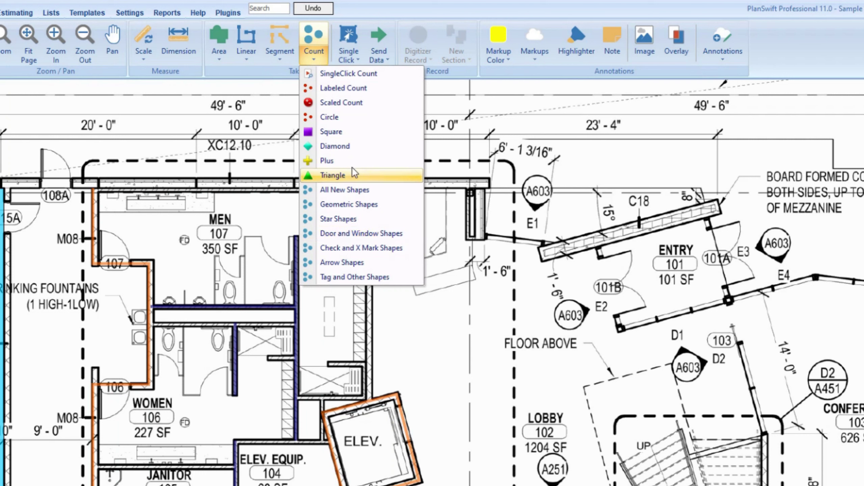
click(335, 87)
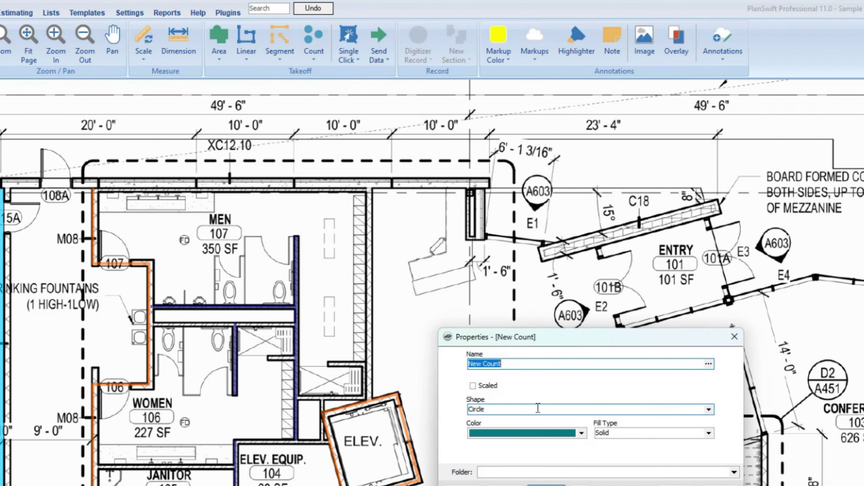
text(N)
key(BackSpace)
text(New Doors)
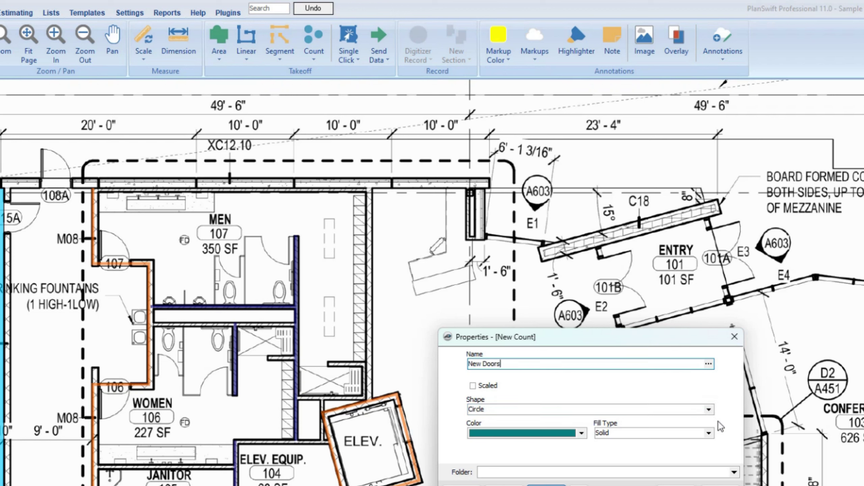
- Set the New Doors count's color to orange and its shape to Diamond, and start recording
click(709, 410)
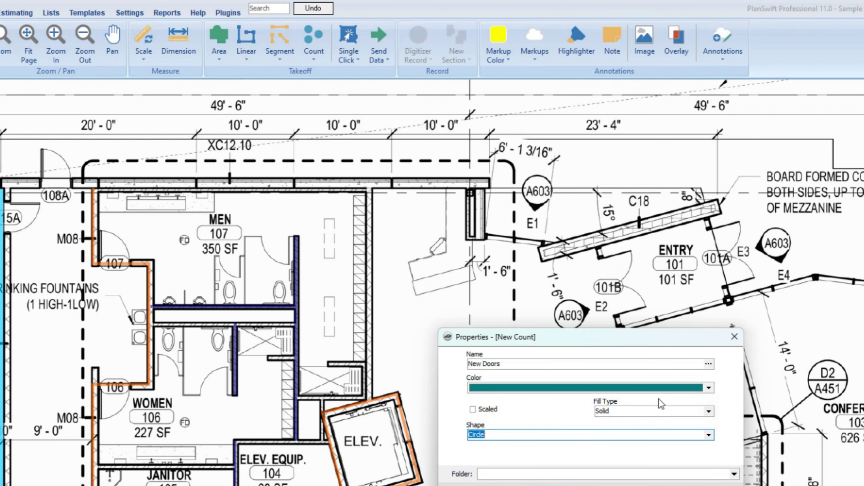
click(710, 388)
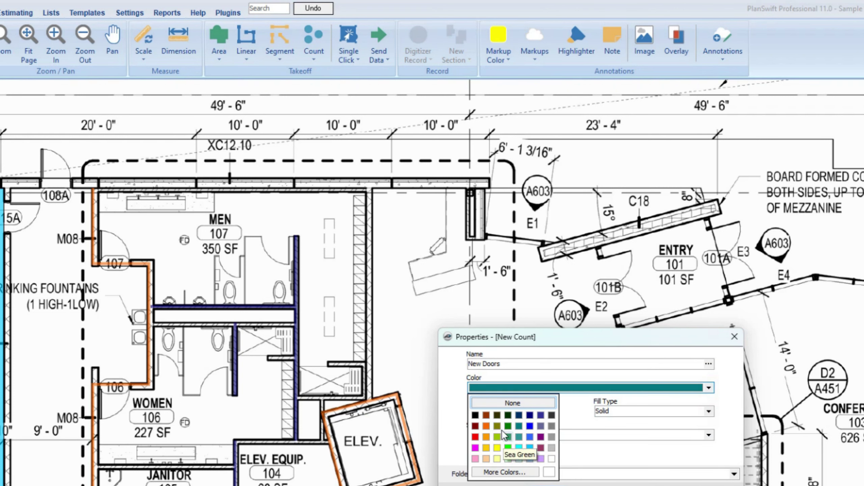
click(487, 426)
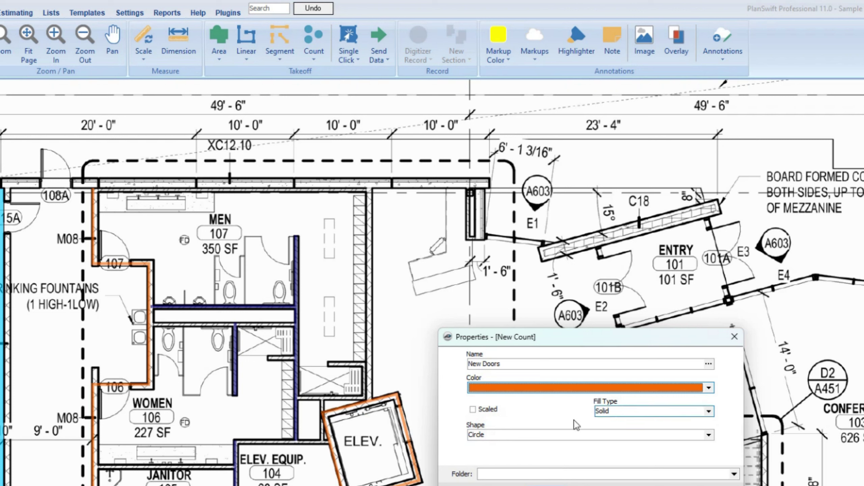
click(710, 437)
click(592, 477)
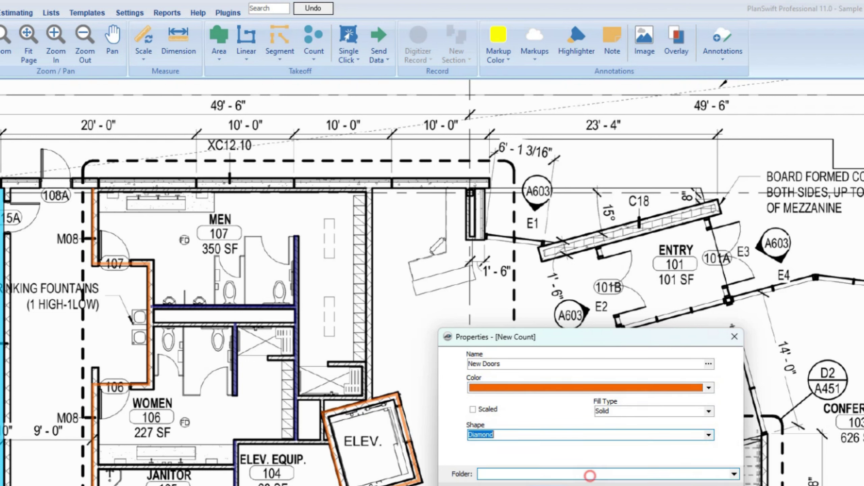
click(658, 485)
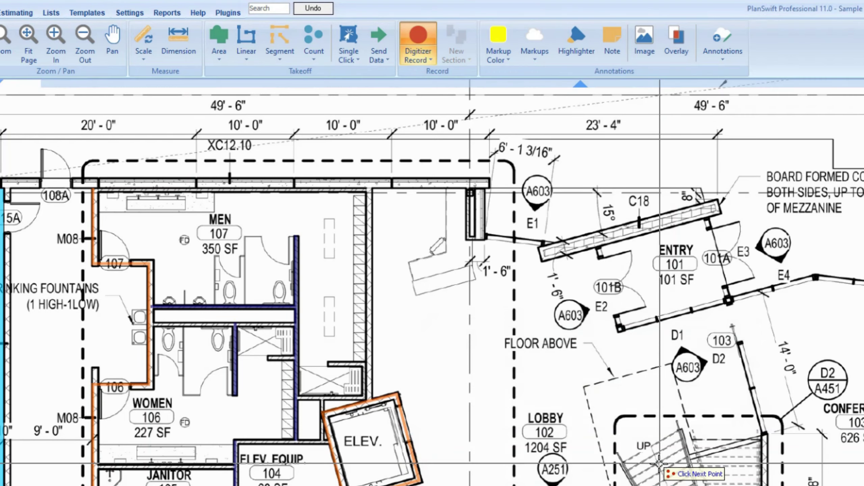
- Place a New Doors count marker at exterior door 108A beside the Break Room
scroll(657, 459, down, 3)
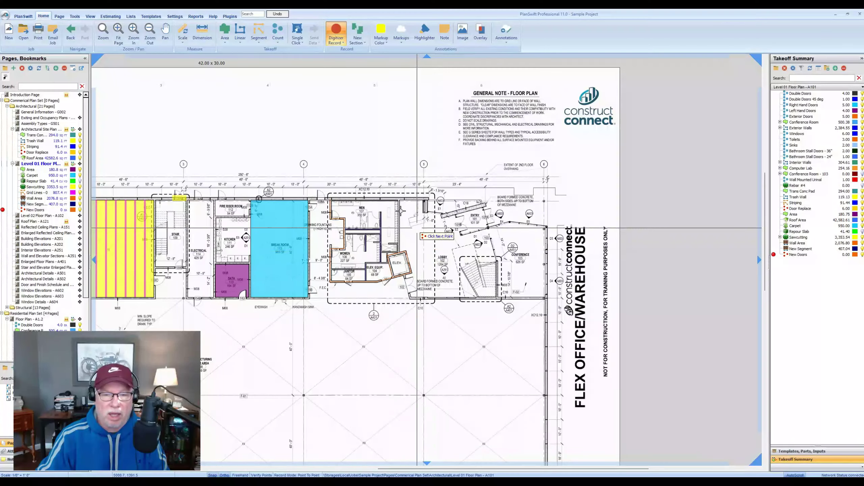
scroll(337, 204, up, 3)
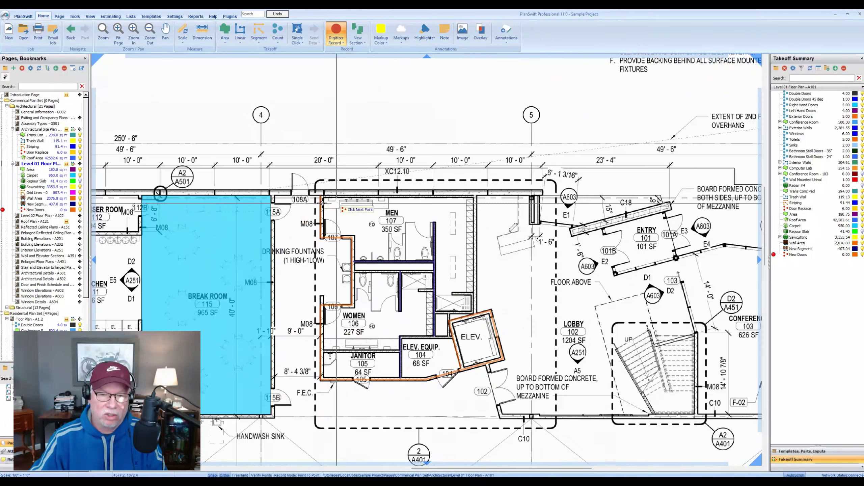
click(298, 193)
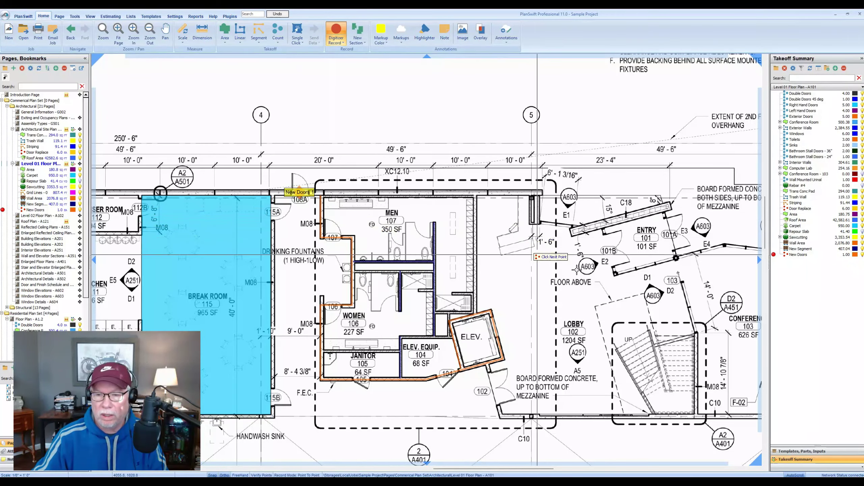
- Place a New Doors count marker at exterior door 108F near the corner of the Manufacturing Floor Area
drag(586, 280, 488, 217)
drag(581, 282, 507, 216)
scroll(634, 204, down, 1)
drag(619, 340, 572, 182)
drag(564, 371, 542, 186)
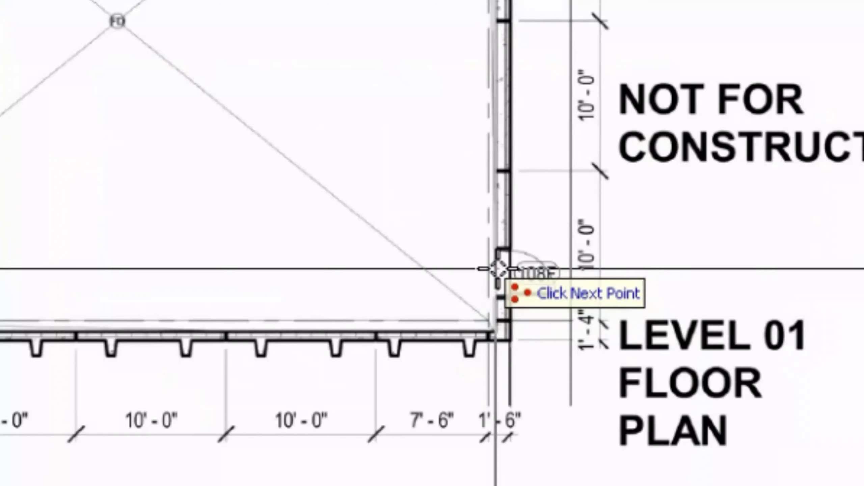
click(569, 346)
- Place a New Doors count marker at exterior door 108D by the AC unit
scroll(651, 240, down, 1)
scroll(596, 307, up, 3)
scroll(592, 287, down, 3)
drag(323, 297, 442, 285)
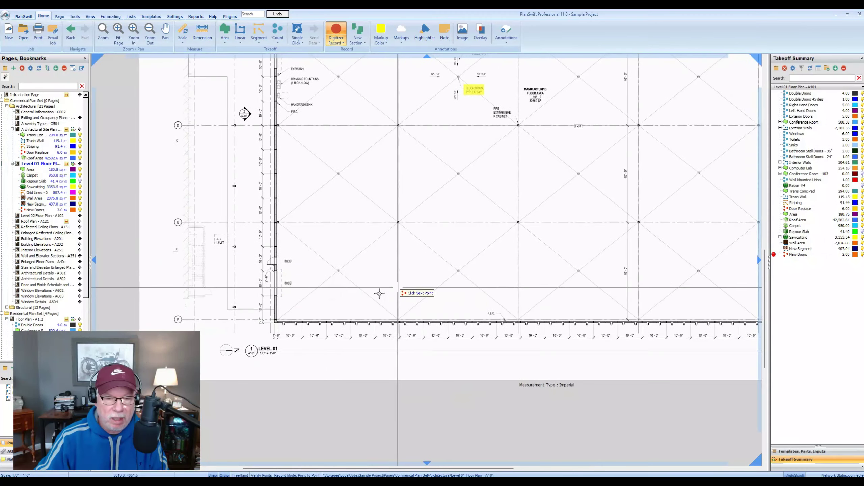
scroll(275, 260, up, 3)
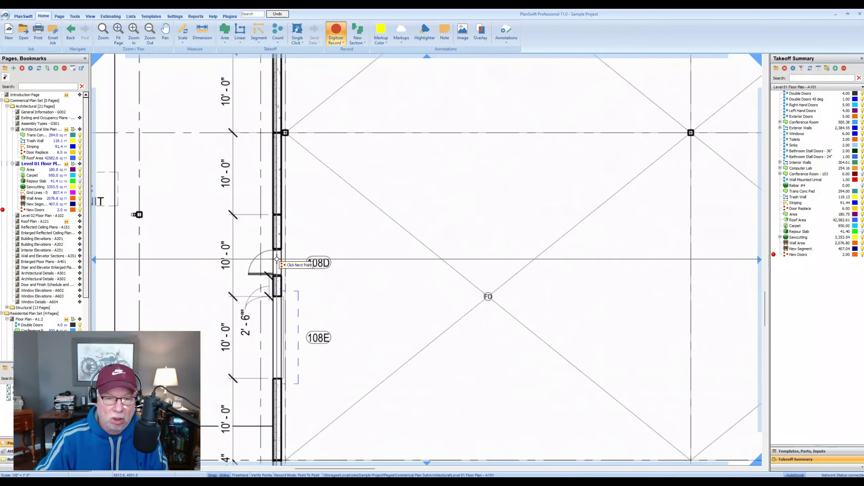
click(274, 261)
- Place New Doors count markers at exterior doors 114A (Electrical) and 112A (Fire Riser Room), and stop recording the count
scroll(344, 282, down, 2)
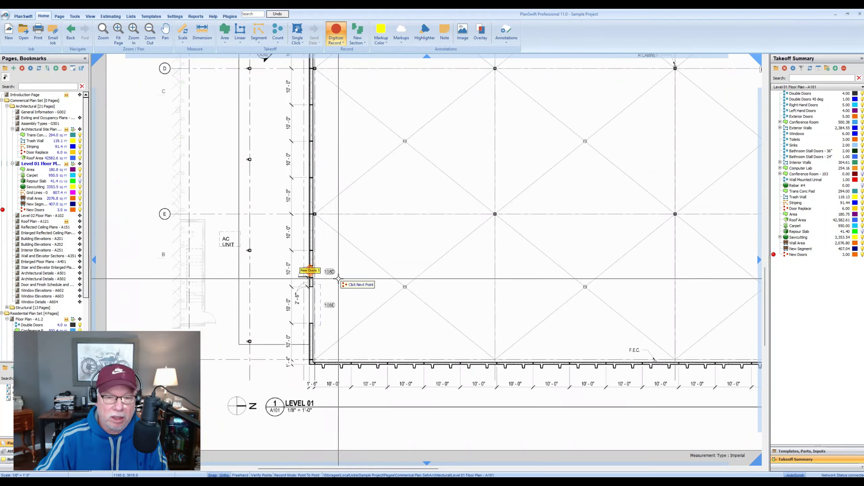
drag(347, 235, 347, 355)
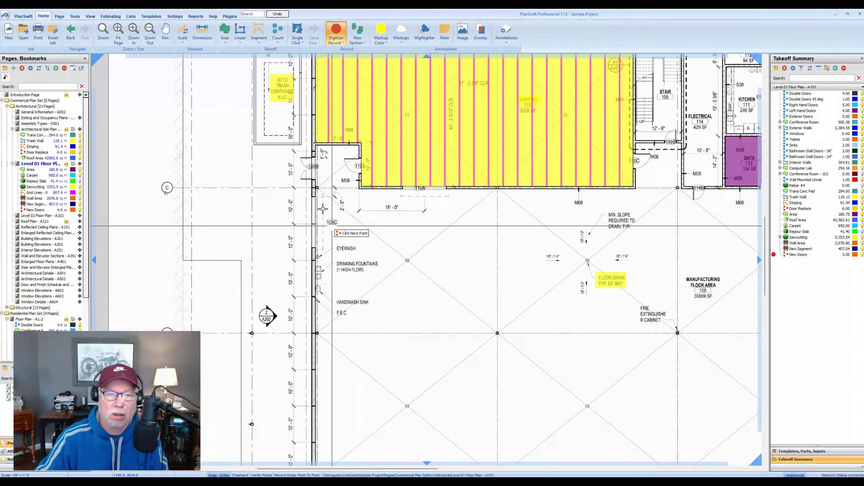
drag(323, 184, 341, 331)
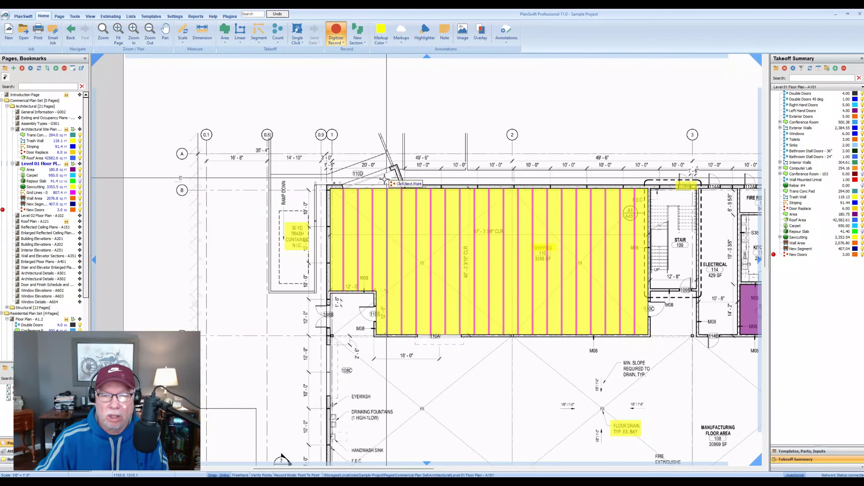
drag(655, 193, 508, 170)
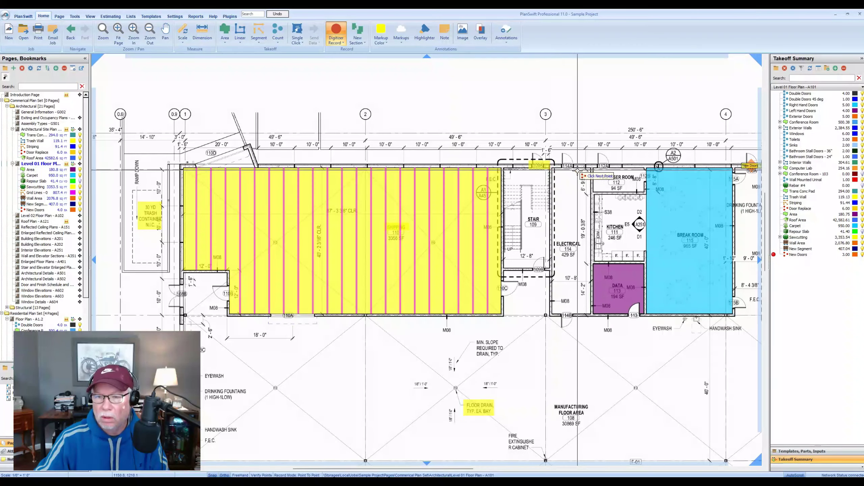
scroll(578, 167, up, 2)
click(554, 159)
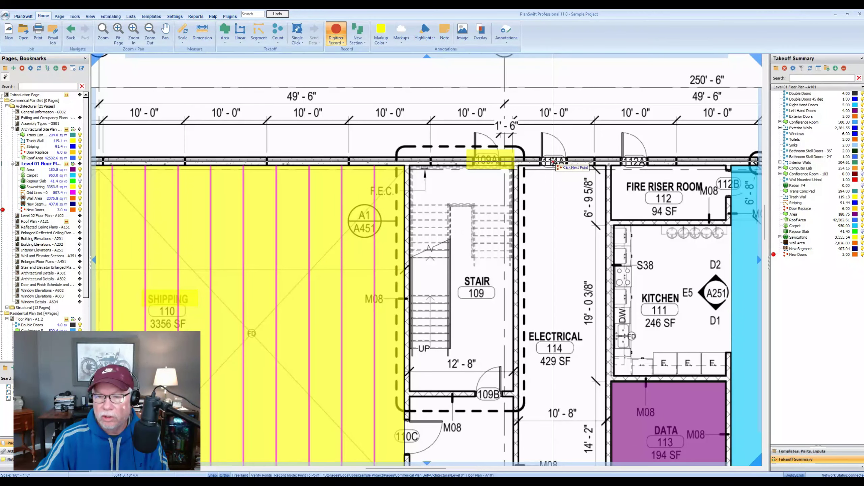
click(635, 160)
scroll(596, 236, down, 1)
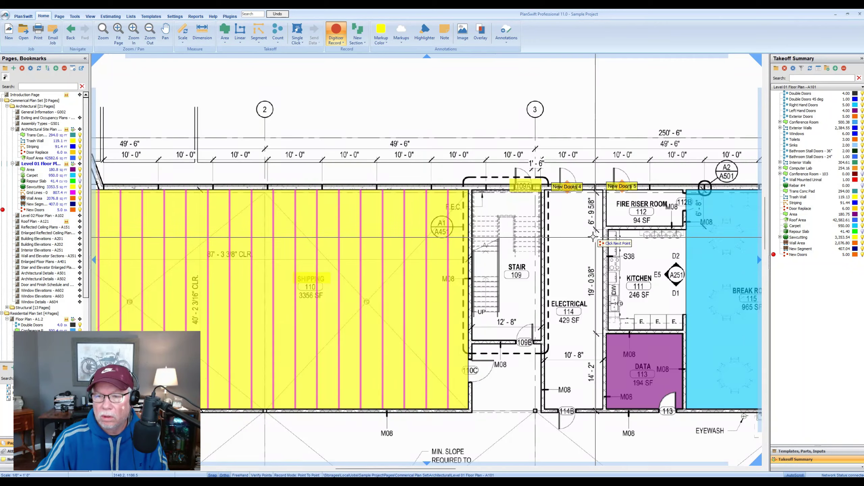
key(Escape)
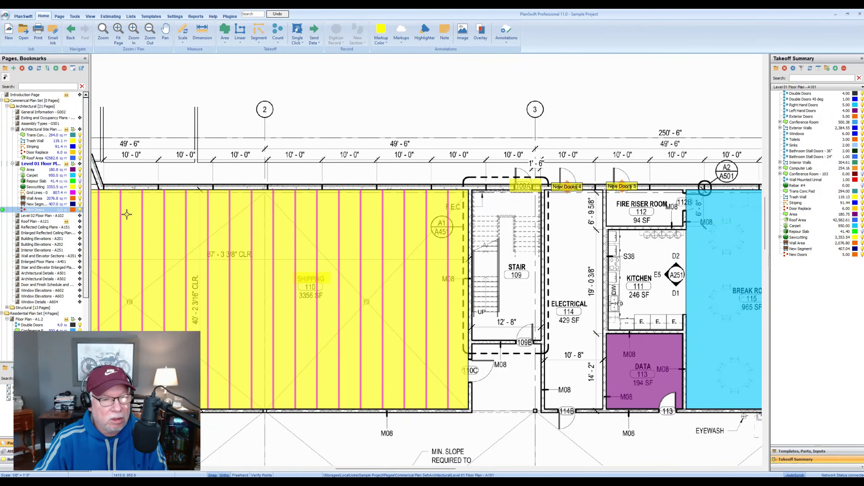
scroll(541, 257, up, 1)
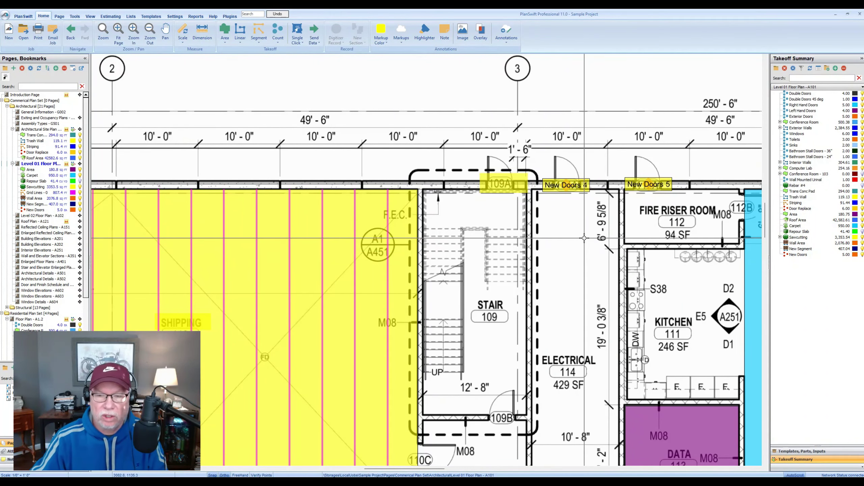
scroll(575, 263, down, 1)
drag(570, 273, 544, 246)
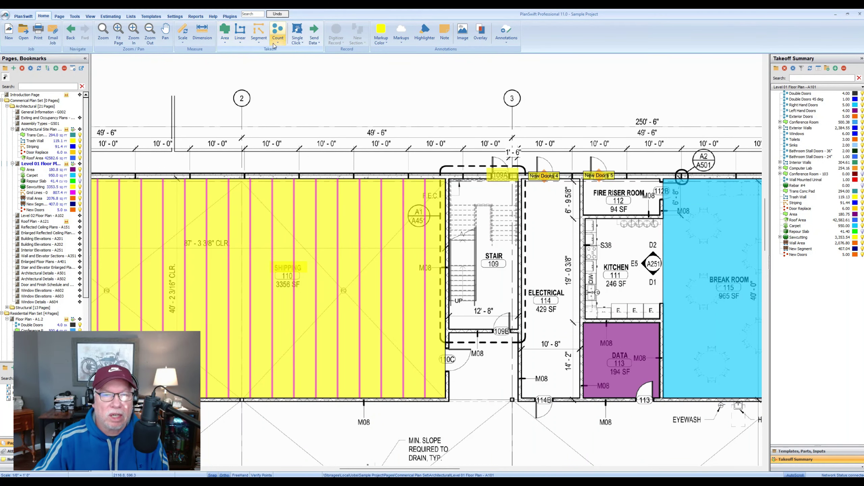
click(225, 43)
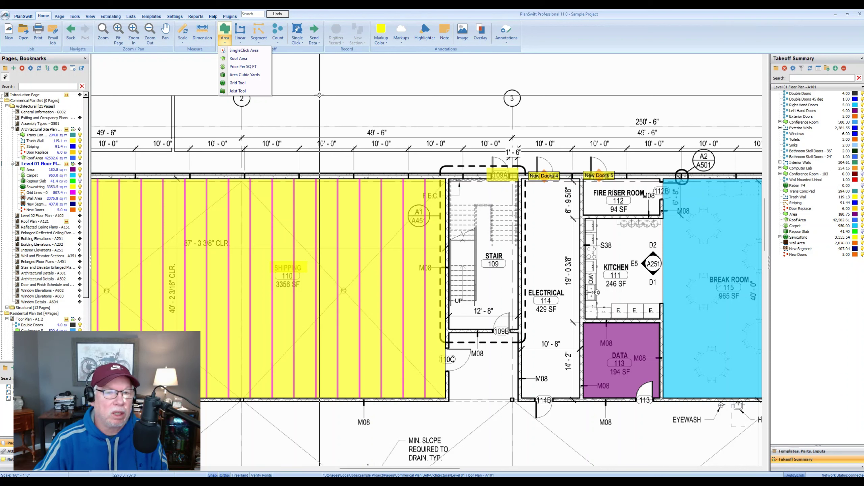
click(243, 32)
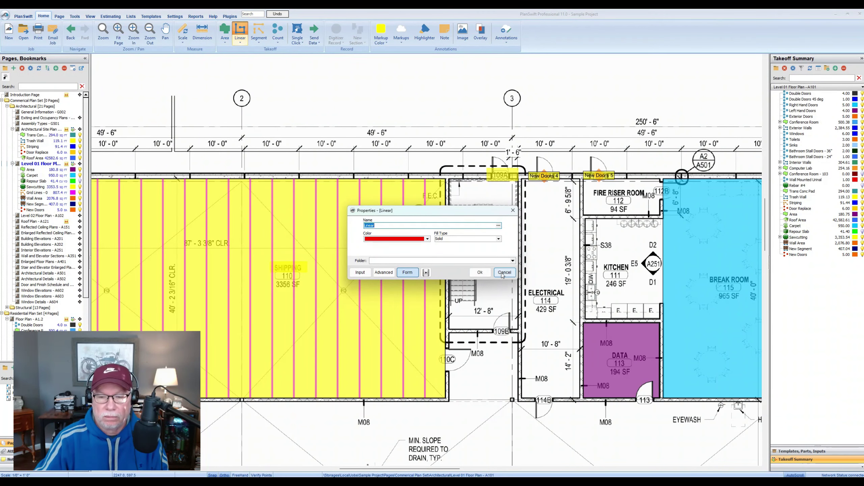
click(496, 274)
click(240, 42)
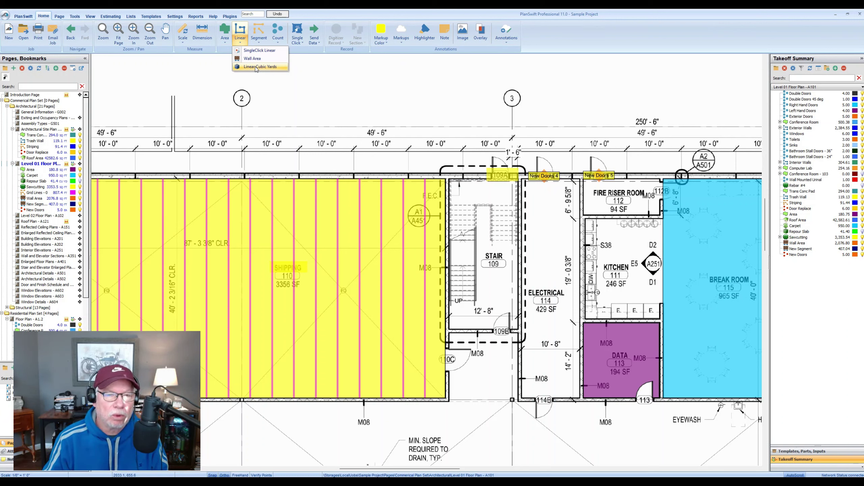
click(256, 68)
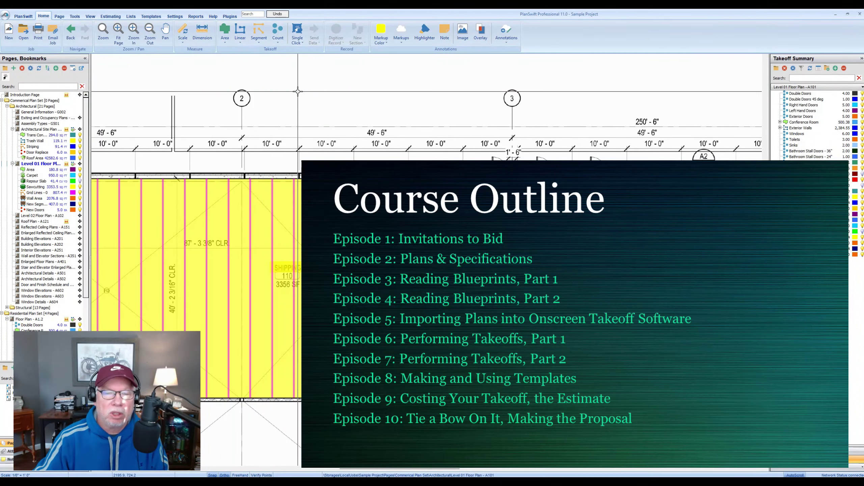
scroll(305, 83, down, 1)
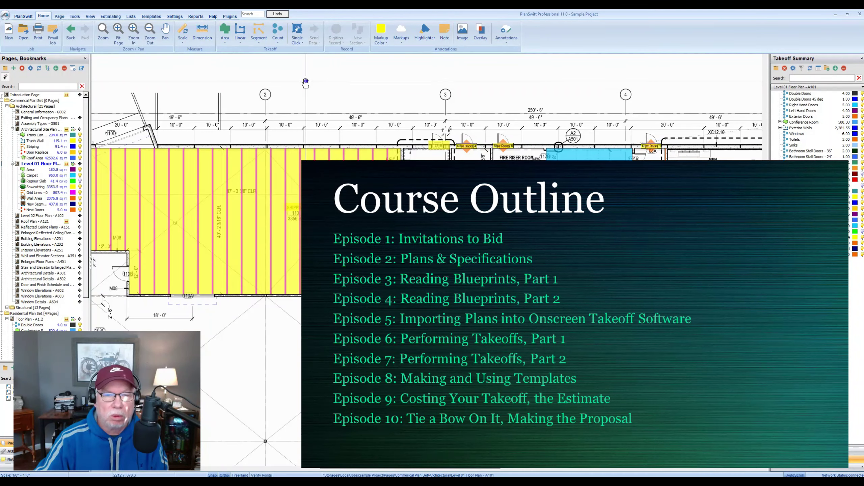
drag(306, 80, 334, 105)
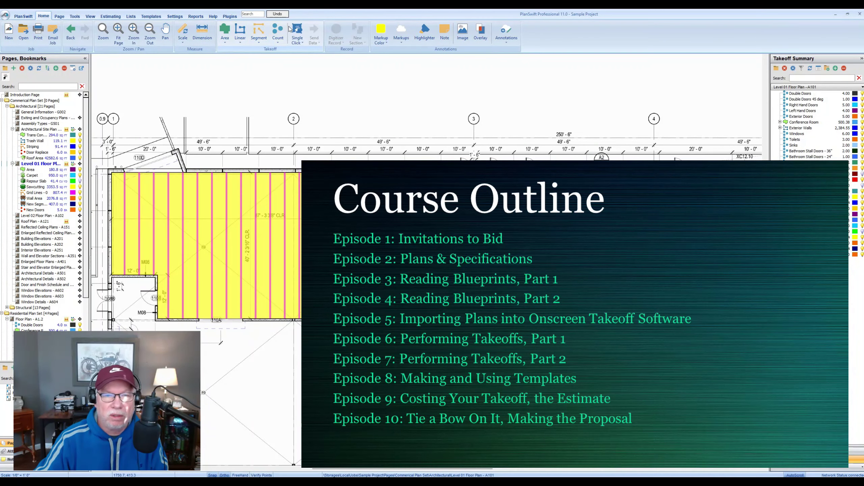